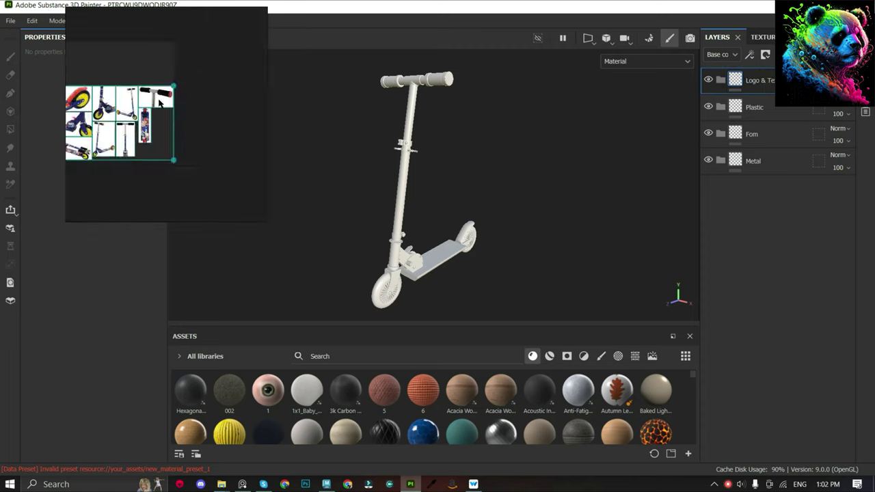
Add a new layer folder named Normal at the top of the layer stack.
{"action": "left_click", "coordinate": [766, 54]}
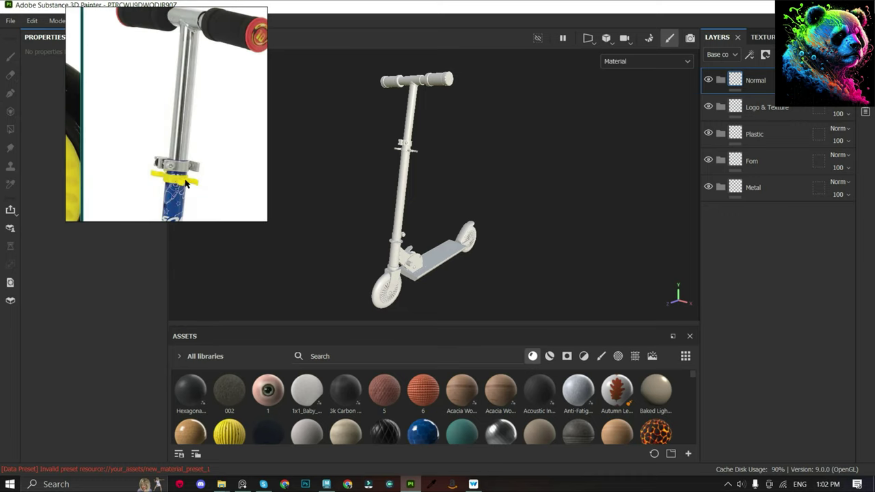
{"action": "scroll", "coordinate": [386, 205], "scroll_direction": "up", "scroll_amount": 5}
{"action": "mouse_move", "coordinate": [372, 205]}
{"action": "left_mouse_down", "text": "alt"}
{"action": "mouse_move", "coordinate": [386, 211]}
{"action": "mouse_move", "coordinate": [455, 196]}
{"action": "mouse_move", "coordinate": [461, 170]}
{"action": "left_mouse_up", "text": "alt"}
{"action": "scroll", "coordinate": [386, 210], "scroll_direction": "down", "scroll_amount": 5}
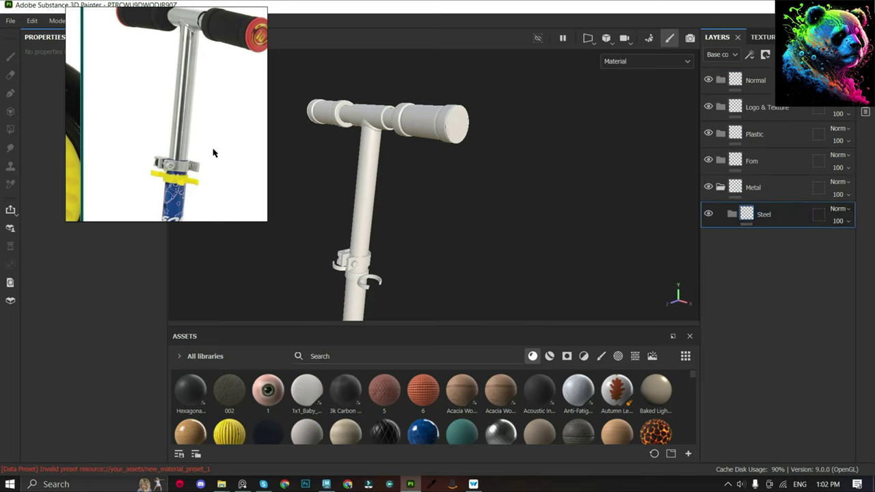
Add a chrome fill layer inside Steel with Metallic 1 and low roughness.
{"action": "left_click", "coordinate": [96, 369]}
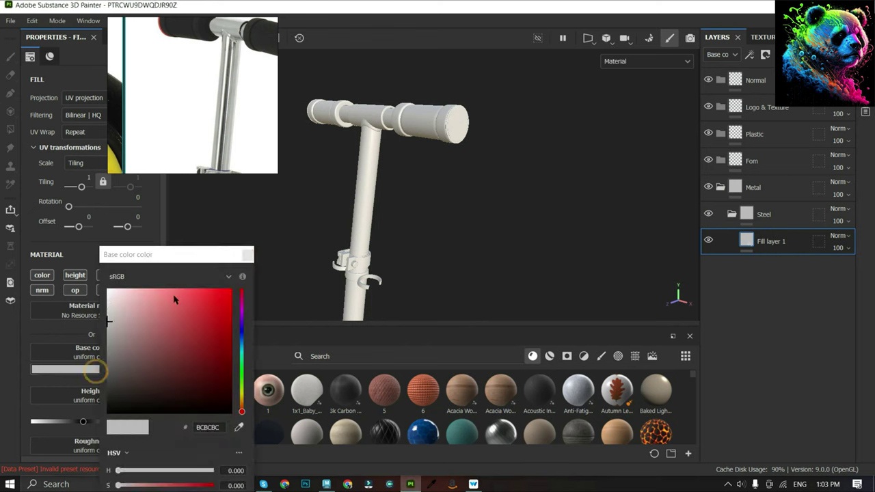
{"action": "left_click", "coordinate": [248, 255]}
{"action": "scroll", "coordinate": [42, 301], "scroll_direction": "down", "scroll_amount": 3}
{"action": "scroll", "coordinate": [61, 294], "scroll_direction": "up", "scroll_amount": 2}
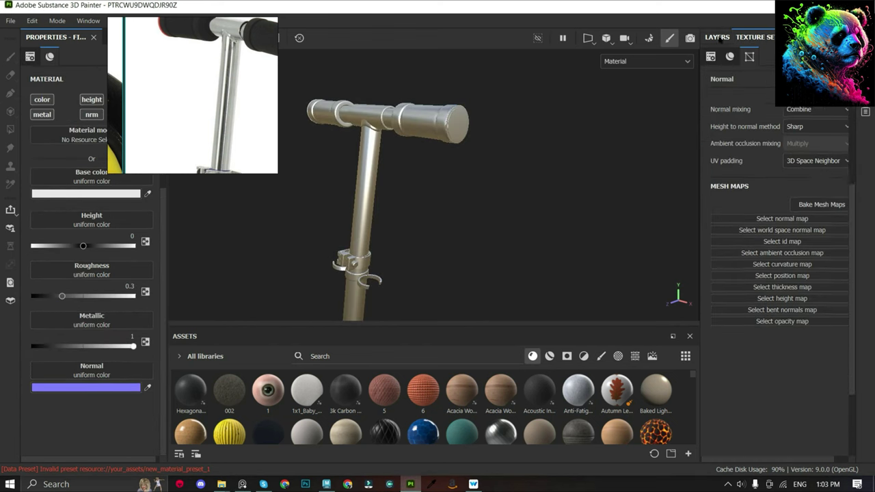
{"action": "left_click_drag", "start_coordinate": [62, 296], "coordinate": [60, 297]}
{"action": "left_click_drag", "start_coordinate": [568, 156], "coordinate": [375, 214], "text": "alt"}
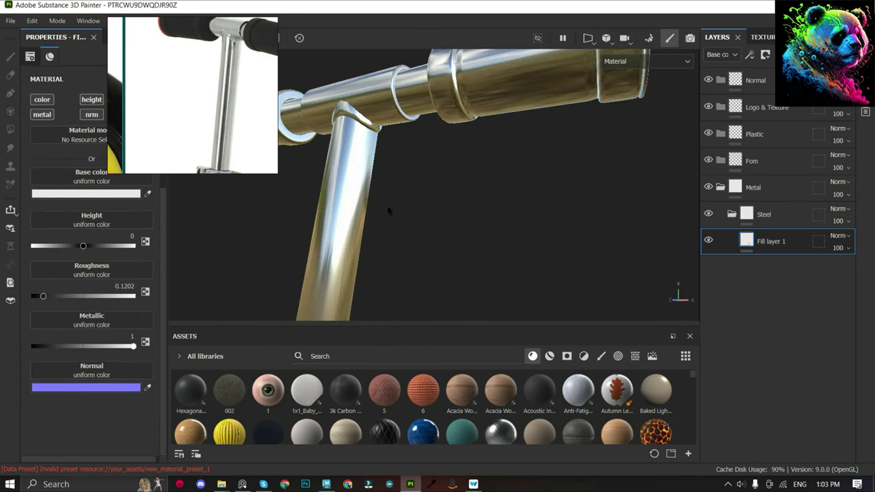
{"action": "right_click_drag", "start_coordinate": [388, 210], "coordinate": [207, 281], "text": "alt"}
{"action": "left_click_drag", "start_coordinate": [363, 179], "coordinate": [455, 313], "text": "alt"}
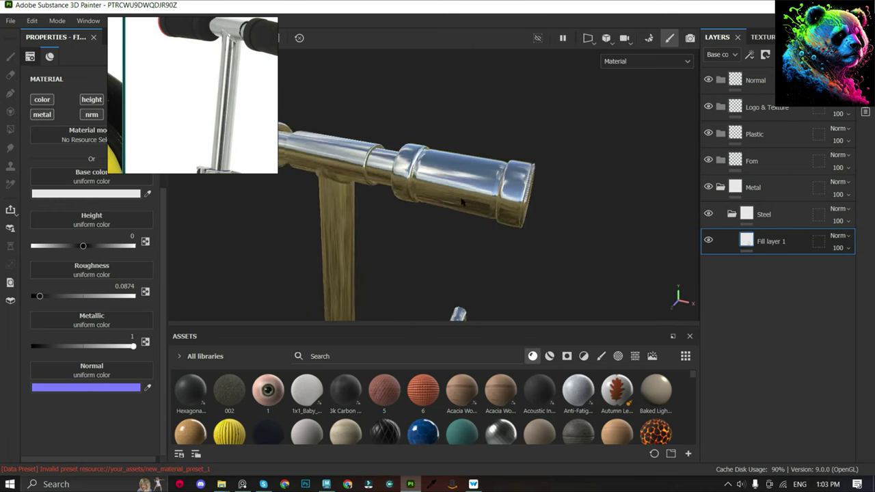
{"action": "left_click", "coordinate": [85, 194]}
{"action": "left_click", "coordinate": [247, 256]}
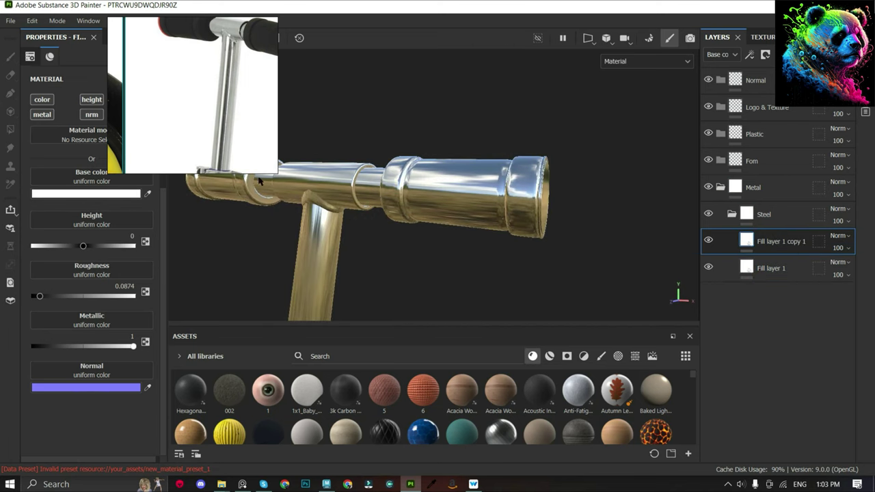
{"action": "left_click", "coordinate": [104, 193]}
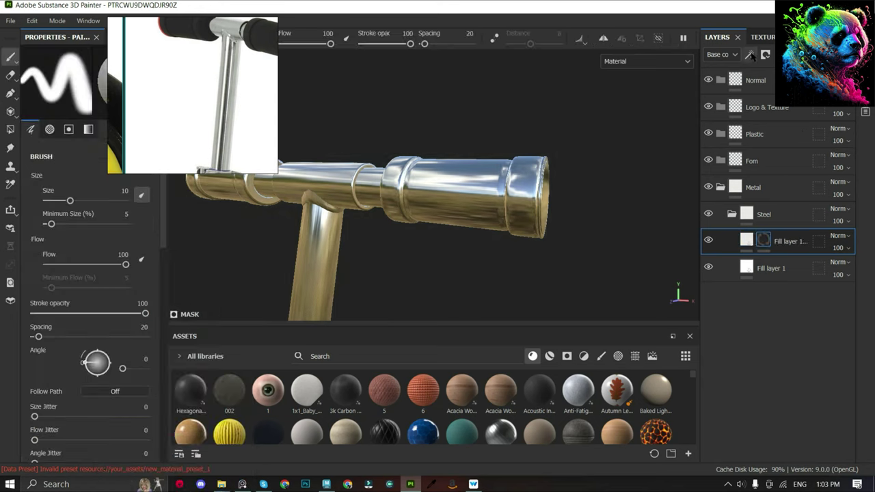
Mask the duplicated fill layer with a black mask filled with Blue Noise Fast.
{"action": "left_click", "coordinate": [765, 55]}
{"action": "left_click", "coordinate": [779, 89]}
{"action": "left_click", "coordinate": [54, 103]}
{"action": "left_click", "coordinate": [84, 220]}
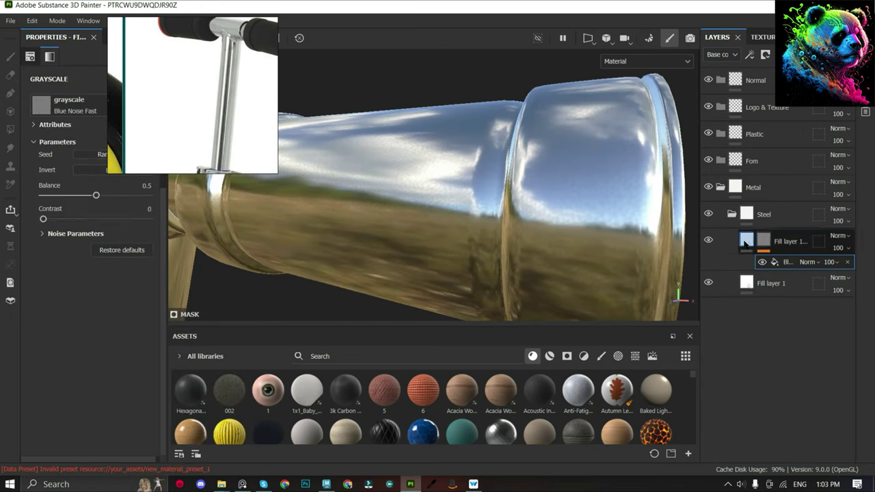
{"action": "left_click", "coordinate": [745, 240]}
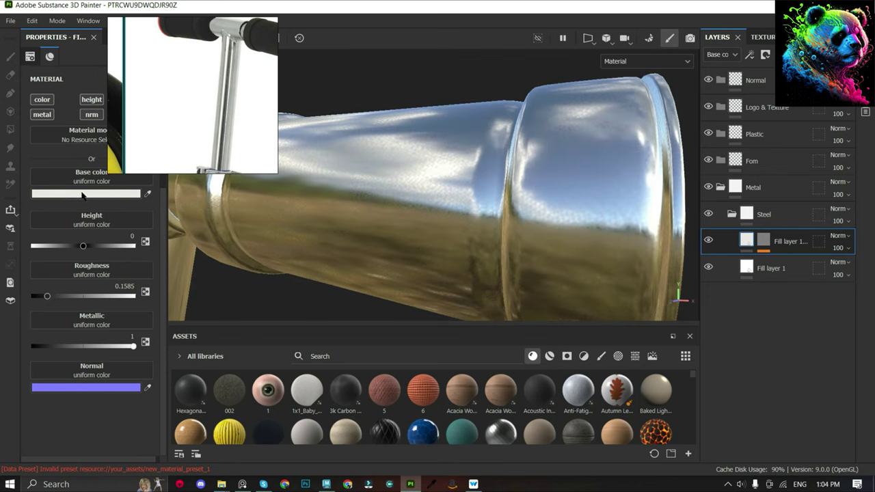
Adjust the copy's base colour and give the Steel folder a black mask.
{"action": "left_click", "coordinate": [82, 194]}
{"action": "scroll", "coordinate": [430, 156], "scroll_direction": "down", "scroll_amount": 5}
{"action": "scroll", "coordinate": [428, 154], "scroll_direction": "up", "scroll_amount": 5}
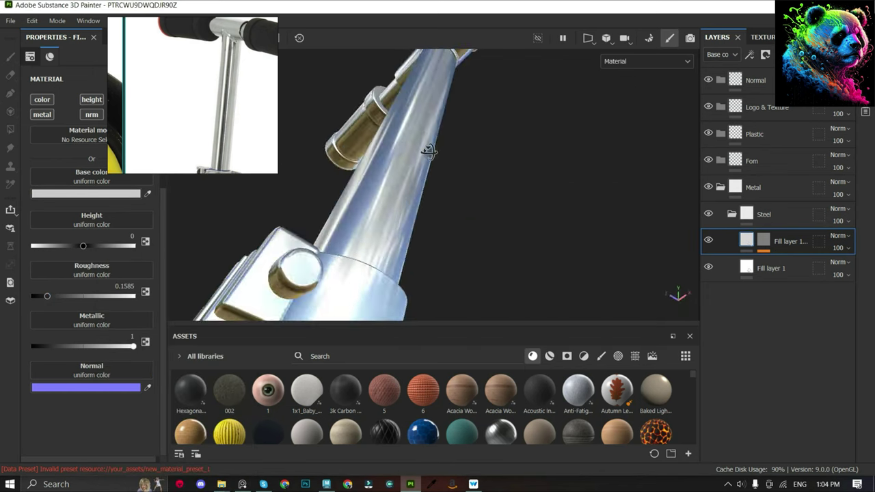
{"action": "left_click_drag", "start_coordinate": [425, 150], "coordinate": [464, 287], "text": "alt"}
{"action": "scroll", "coordinate": [430, 164], "scroll_direction": "up", "scroll_amount": 2}
{"action": "left_click", "coordinate": [764, 214]}
Polygon-fill the handlebar's central joint into the Steel mask, then inspect the front wheel.
{"action": "left_click", "coordinate": [10, 130]}
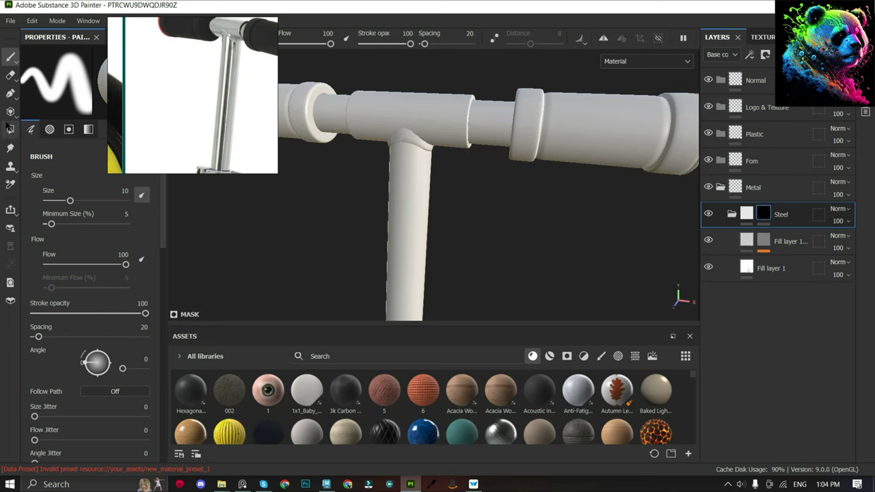
{"action": "left_click_drag", "start_coordinate": [453, 199], "coordinate": [450, 195]}
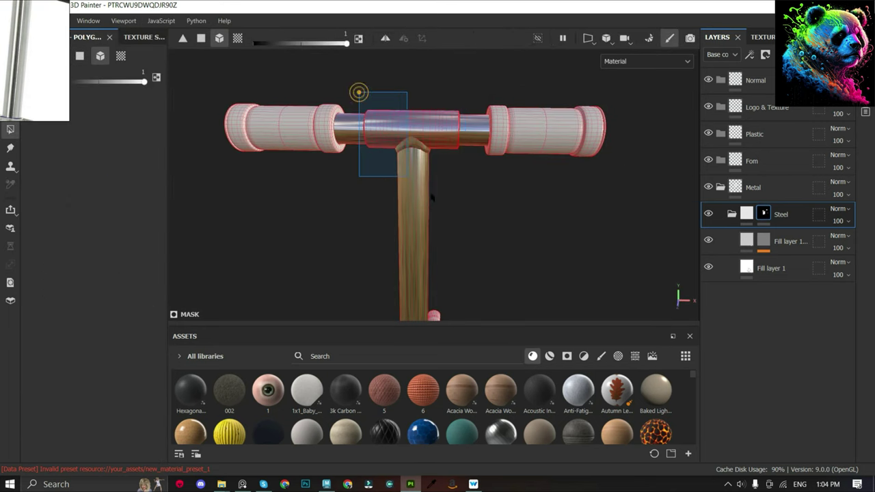
{"action": "middle_click_drag", "start_coordinate": [431, 198], "coordinate": [432, 115]}
{"action": "scroll", "coordinate": [447, 169], "scroll_direction": "down", "scroll_amount": 5}
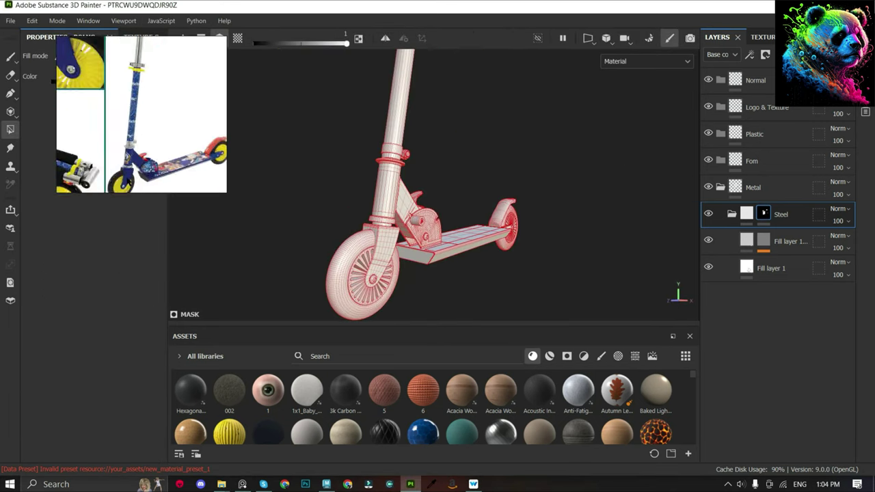
{"action": "scroll", "coordinate": [382, 226], "scroll_direction": "up", "scroll_amount": 5}
{"action": "middle_click_drag", "start_coordinate": [382, 225], "coordinate": [410, 137]}
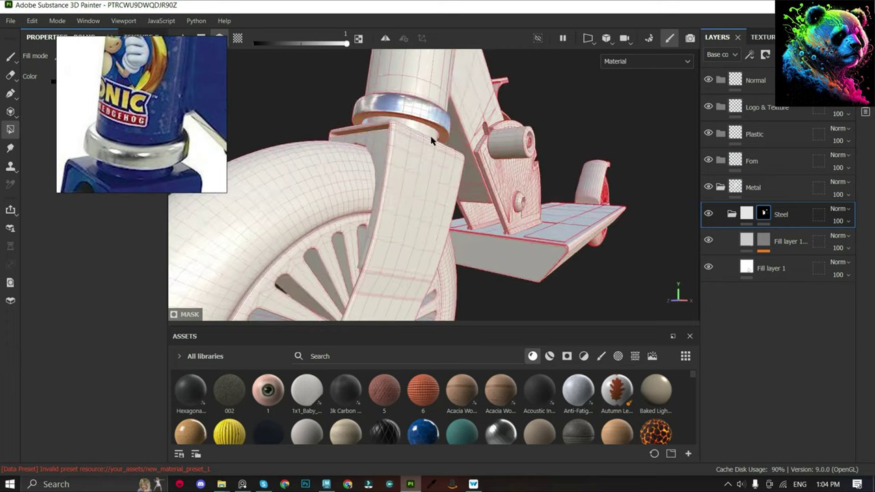
{"action": "scroll", "coordinate": [410, 137], "scroll_direction": "up", "scroll_amount": 3}
{"action": "scroll", "coordinate": [410, 171], "scroll_direction": "up", "scroll_amount": 3}
{"action": "scroll", "coordinate": [576, 184], "scroll_direction": "down", "scroll_amount": 3}
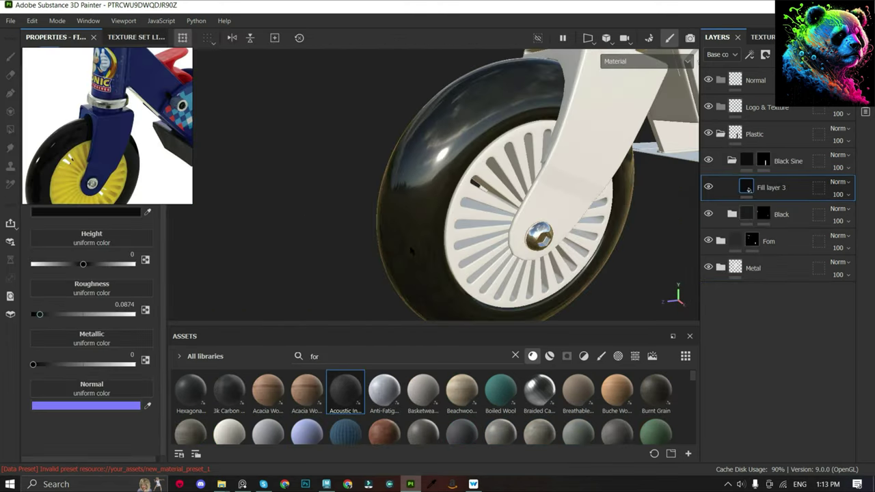
Create a Yellow folder among the Plastic layers, with the scooter framed in view.
{"action": "scroll", "coordinate": [438, 205], "scroll_direction": "down", "scroll_amount": 3}
{"action": "key", "text": "ctrl+g"}
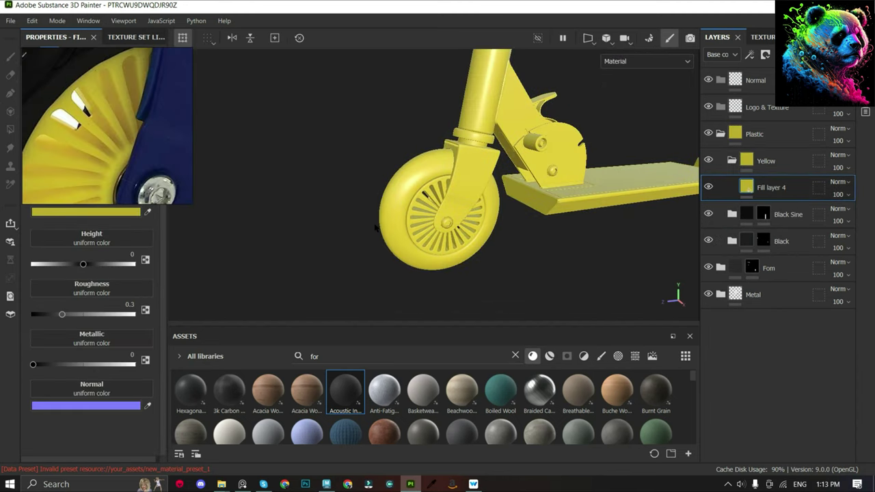
{"action": "scroll", "coordinate": [415, 225], "scroll_direction": "up", "scroll_amount": 5}
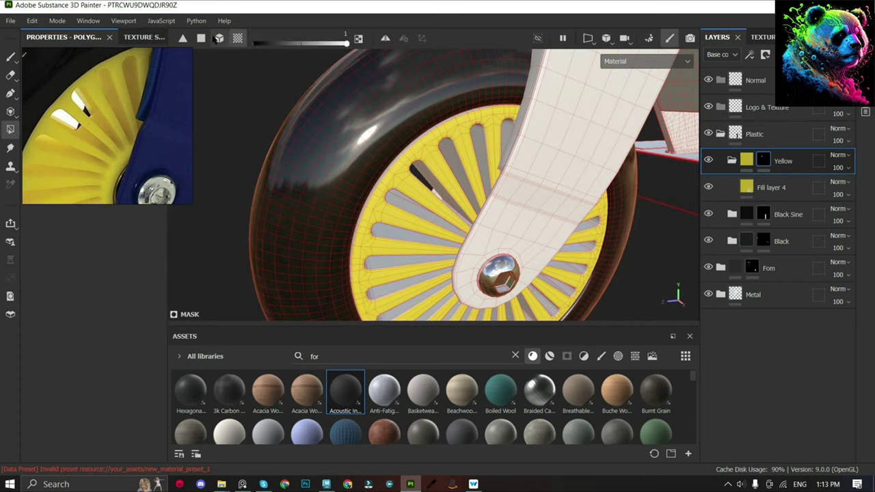
{"action": "left_click_drag", "start_coordinate": [430, 152], "coordinate": [470, 170], "text": "alt"}
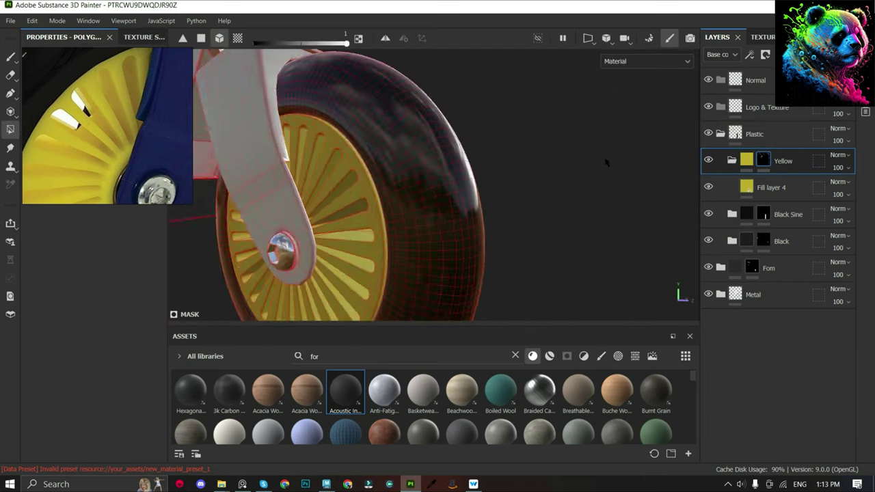
{"action": "key", "text": "f"}
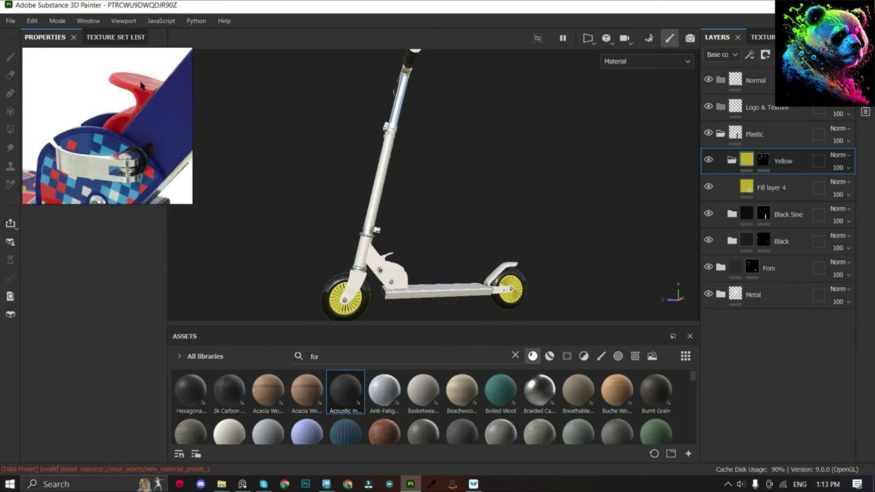
{"action": "scroll", "coordinate": [405, 147], "scroll_direction": "up", "scroll_amount": 4}
{"action": "scroll", "coordinate": [404, 146], "scroll_direction": "up", "scroll_amount": 3}
{"action": "scroll", "coordinate": [420, 205], "scroll_direction": "up", "scroll_amount": 5}
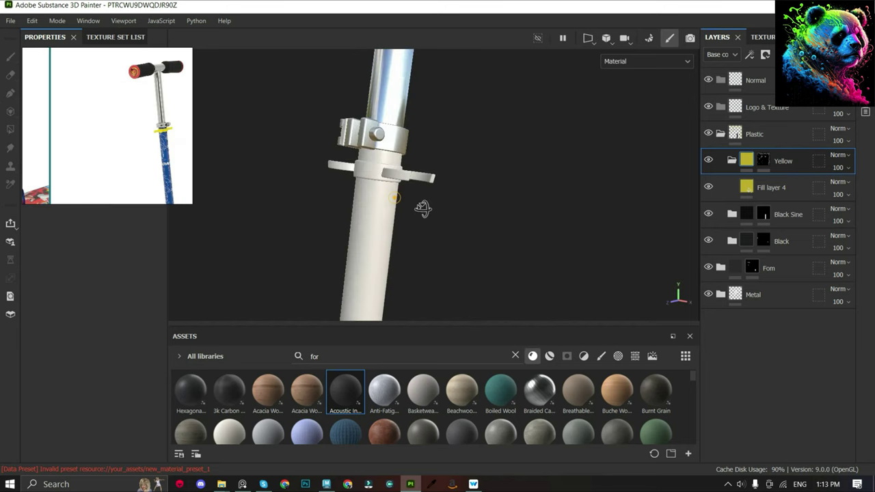
Polygon-fill the stem clamp rings into the Yellow mask to make them yellow.
{"action": "key", "text": "4"}
{"action": "left_click", "coordinate": [473, 214]}
{"action": "scroll", "coordinate": [376, 203], "scroll_direction": "up", "scroll_amount": 3}
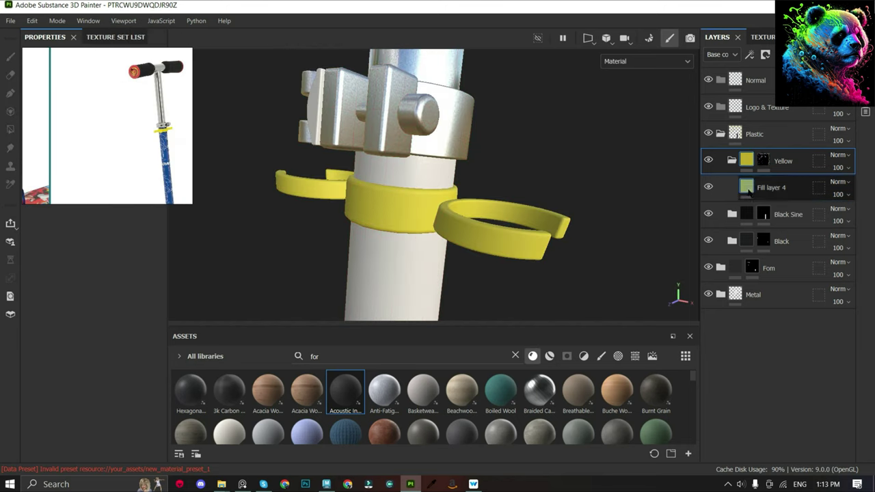
{"action": "left_click_drag", "start_coordinate": [315, 115], "coordinate": [319, 137], "text": "alt"}
{"action": "key", "text": "1"}
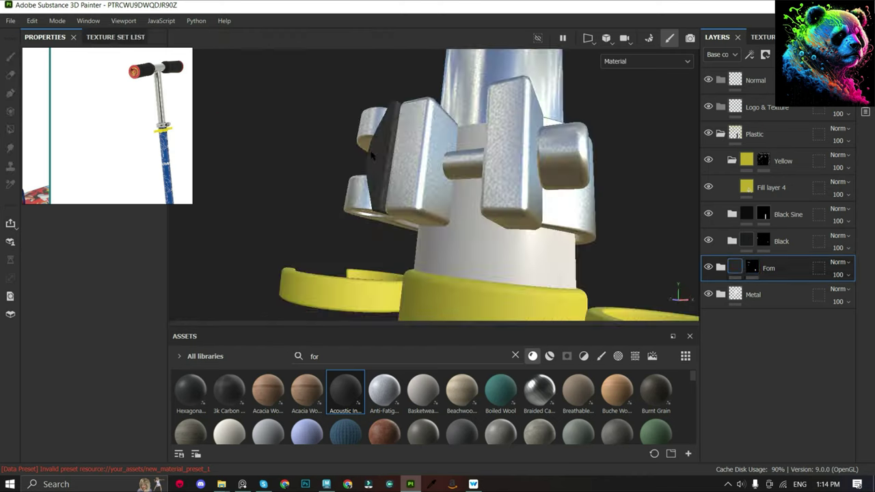
{"action": "scroll", "coordinate": [319, 150], "scroll_direction": "up", "scroll_amount": 3}
Add a new fill layer inside Folder 2 below the Yellow folder.
{"action": "left_click", "coordinate": [781, 240]}
{"action": "scroll", "coordinate": [543, 232], "scroll_direction": "down", "scroll_amount": 3}
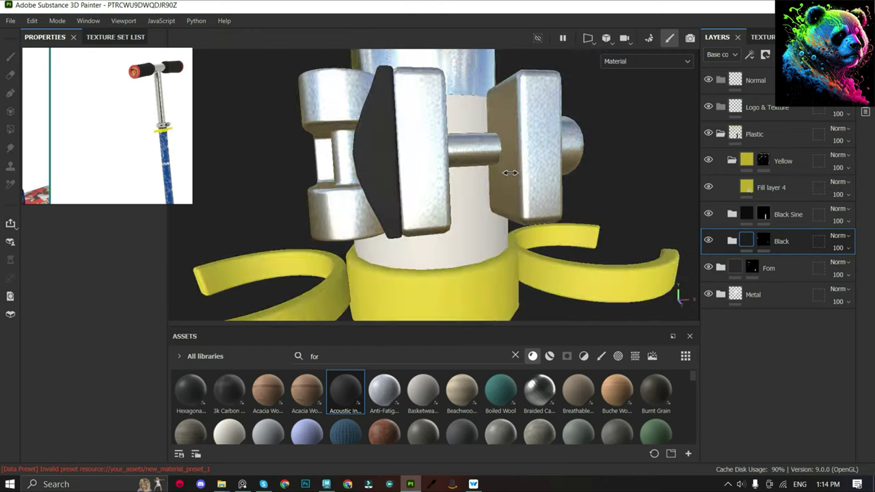
{"action": "scroll", "coordinate": [511, 172], "scroll_direction": "down", "scroll_amount": 5}
{"action": "left_click_drag", "start_coordinate": [496, 226], "coordinate": [466, 161], "text": "alt"}
{"action": "scroll", "coordinate": [466, 160], "scroll_direction": "up", "scroll_amount": 5}
{"action": "left_click", "coordinate": [732, 160]}
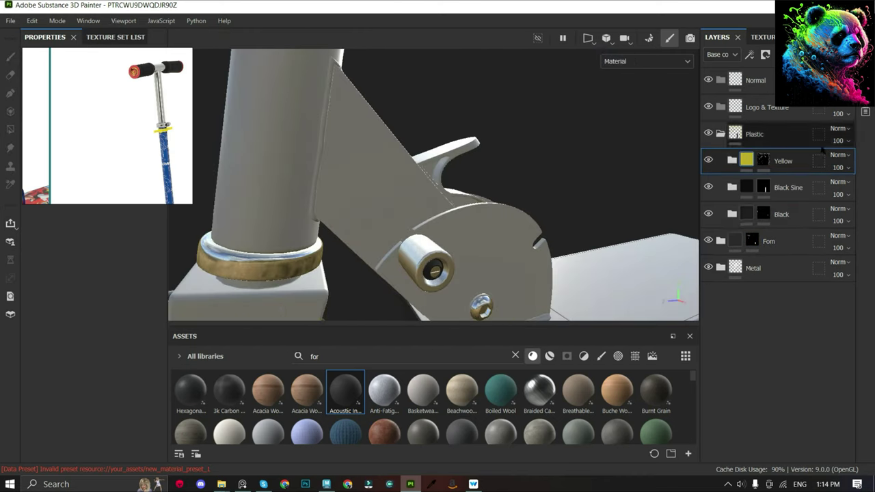
{"action": "key", "text": "ctrl+shift+f"}
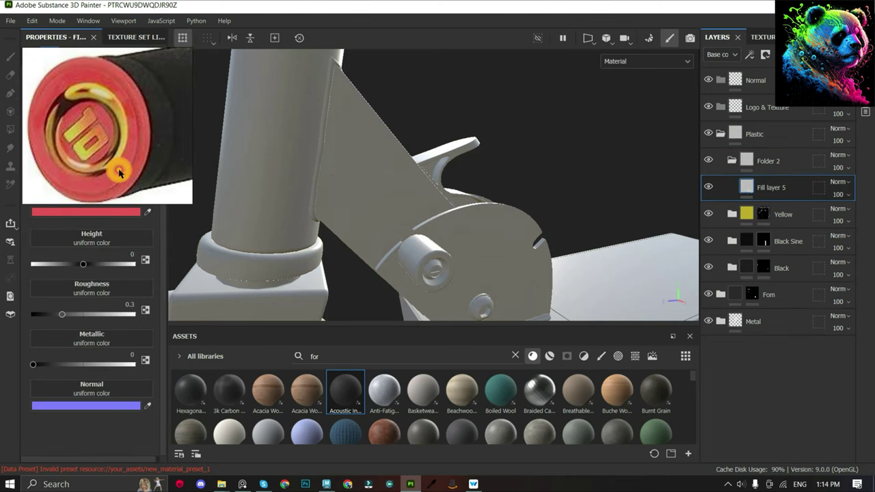
Give Fill layer 5 the reference's red at roughness about 0.65, with a slightly lower noise-mask balance.
{"action": "left_click_drag", "start_coordinate": [107, 314], "coordinate": [98, 315]}
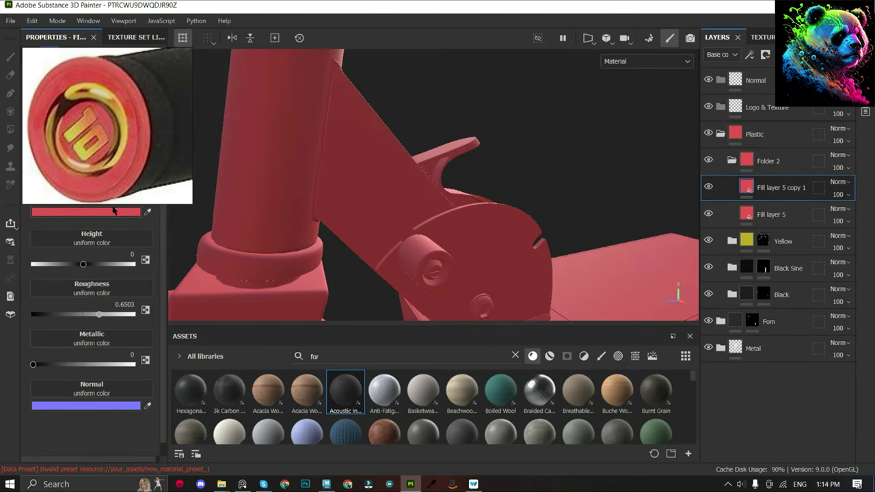
{"action": "left_click", "coordinate": [114, 211]}
{"action": "left_click", "coordinate": [142, 136]}
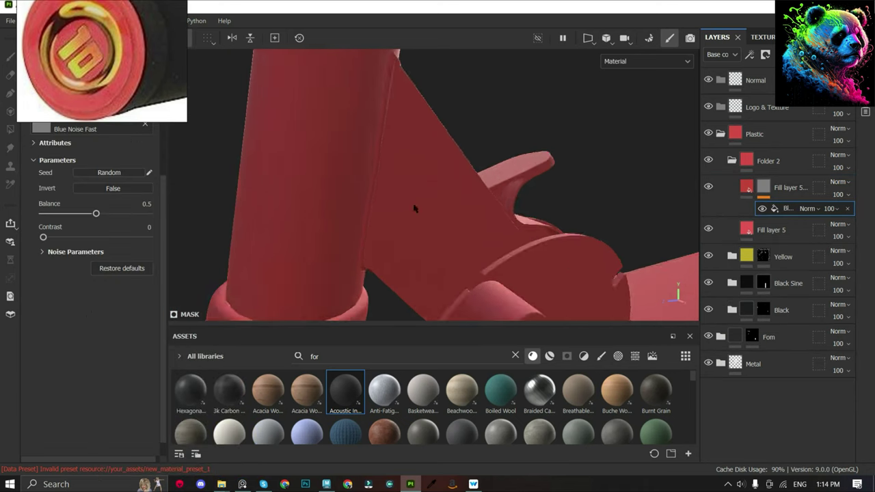
{"action": "left_click_drag", "start_coordinate": [80, 213], "coordinate": [79, 213]}
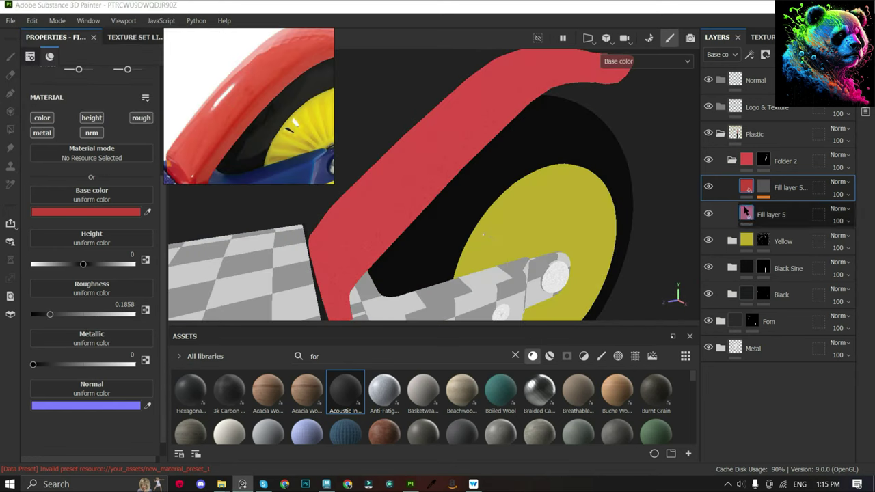
Make the noise-masked copy a darker reference red at roughness 0.082.
{"action": "left_click", "coordinate": [267, 85]}
{"action": "key", "text": "m"}
{"action": "left_click_drag", "start_coordinate": [483, 235], "coordinate": [526, 219], "text": "alt"}
{"action": "left_click_drag", "start_coordinate": [37, 314], "coordinate": [39, 314]}
{"action": "scroll", "coordinate": [540, 176], "scroll_direction": "down", "scroll_amount": 3}
{"action": "mouse_move", "coordinate": [539, 176]}
{"action": "left_mouse_down", "text": "alt"}
{"action": "mouse_move", "coordinate": [554, 193]}
{"action": "mouse_move", "coordinate": [424, 96]}
{"action": "left_mouse_up", "text": "alt"}
{"action": "scroll", "coordinate": [283, 96], "scroll_direction": "down", "scroll_amount": 3}
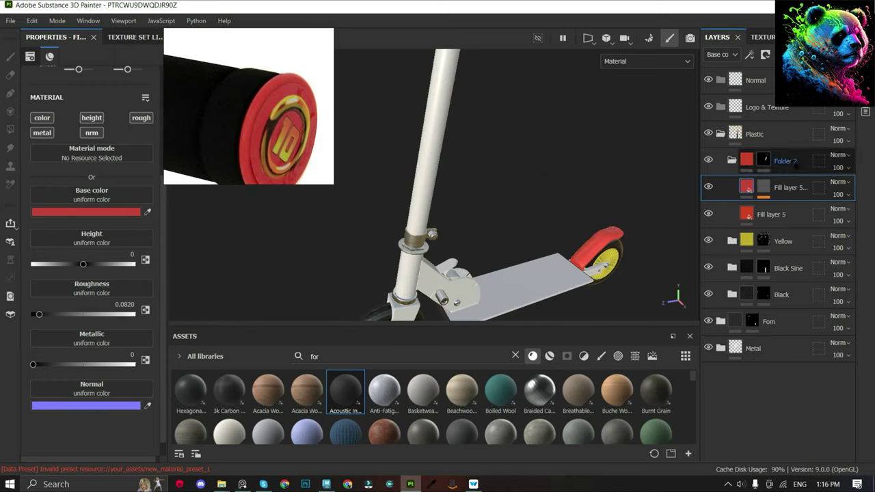
{"action": "double_click", "coordinate": [785, 161]}
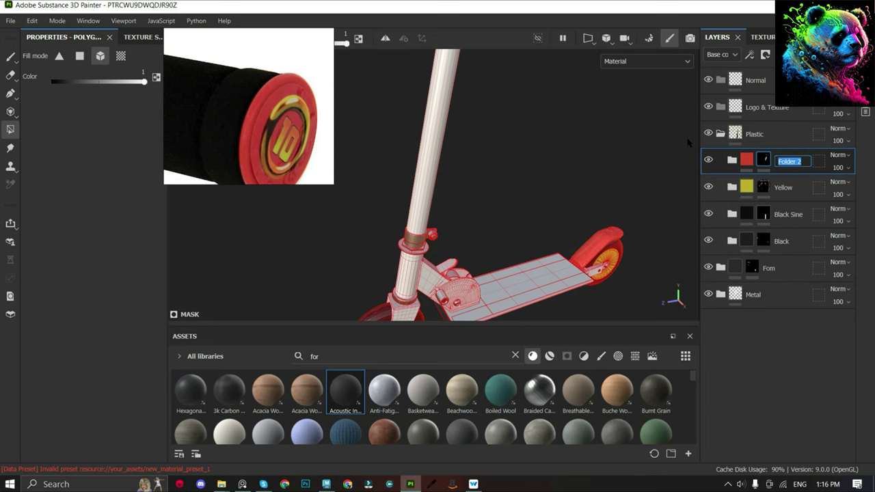
Rename Folder 2 to MudGaurd and duplicate the folder.
{"action": "left_click_drag", "start_coordinate": [563, 210], "coordinate": [543, 133], "text": "alt"}
{"action": "scroll", "coordinate": [543, 133], "scroll_direction": "up", "scroll_amount": 5}
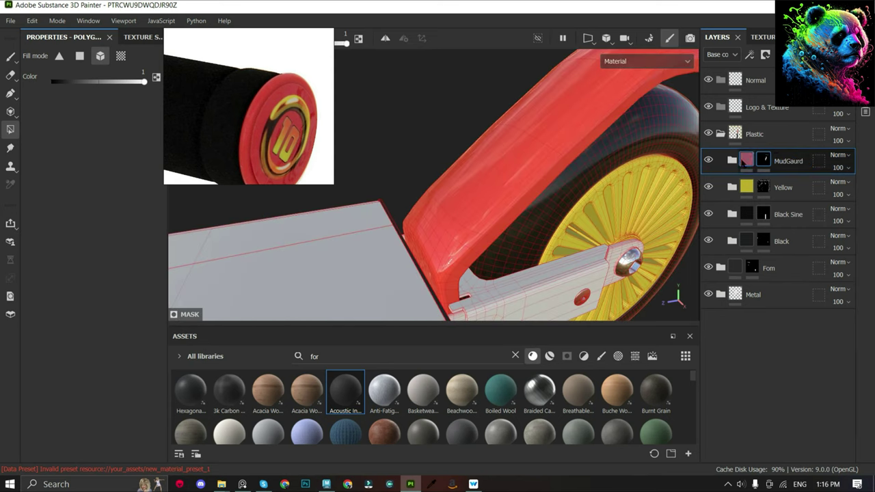
{"action": "left_click", "coordinate": [743, 160]}
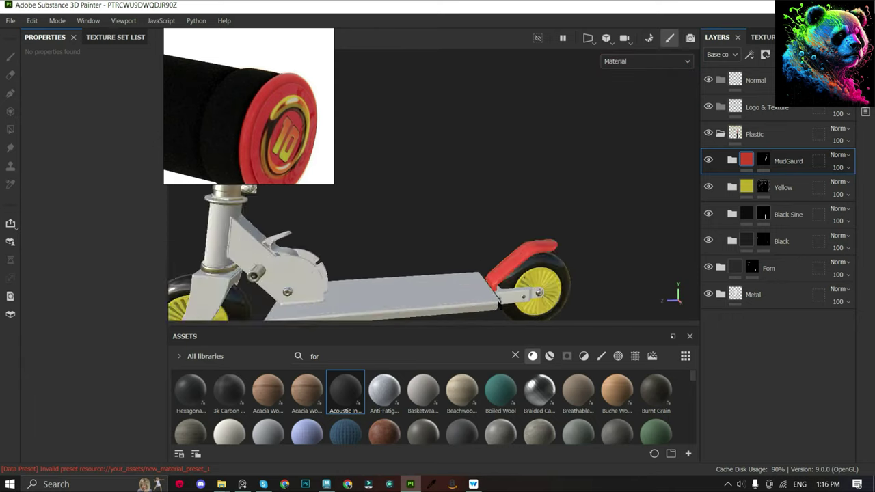
{"action": "scroll", "coordinate": [537, 222], "scroll_direction": "up", "scroll_amount": 5}
{"action": "scroll", "coordinate": [537, 222], "scroll_direction": "down", "scroll_amount": 3}
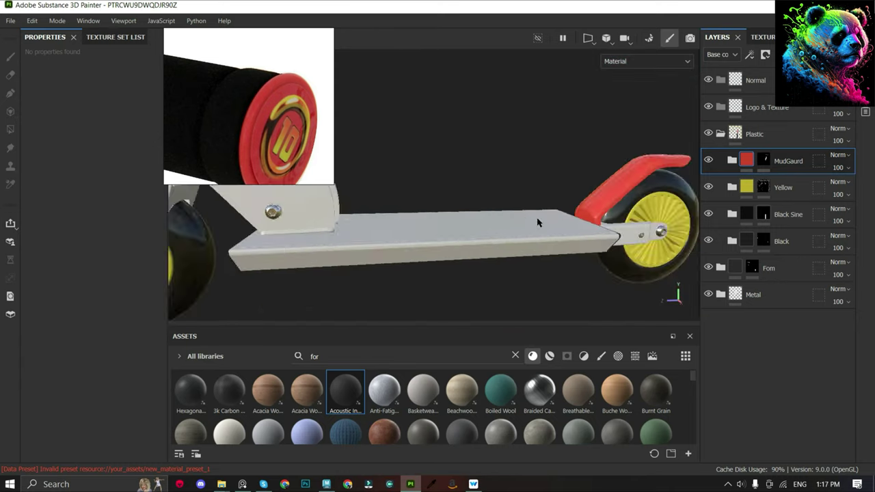
{"action": "middle_click_drag", "start_coordinate": [537, 222], "coordinate": [730, 187], "text": "alt"}
{"action": "key", "text": "ctrl+d"}
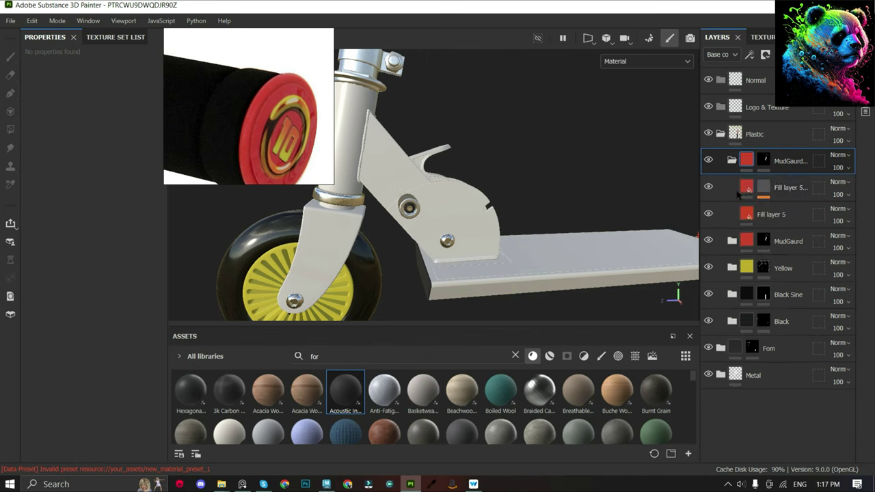
Fill the handlebar grip's end cap into the copied folder's mask to turn it red.
{"action": "left_click", "coordinate": [738, 194]}
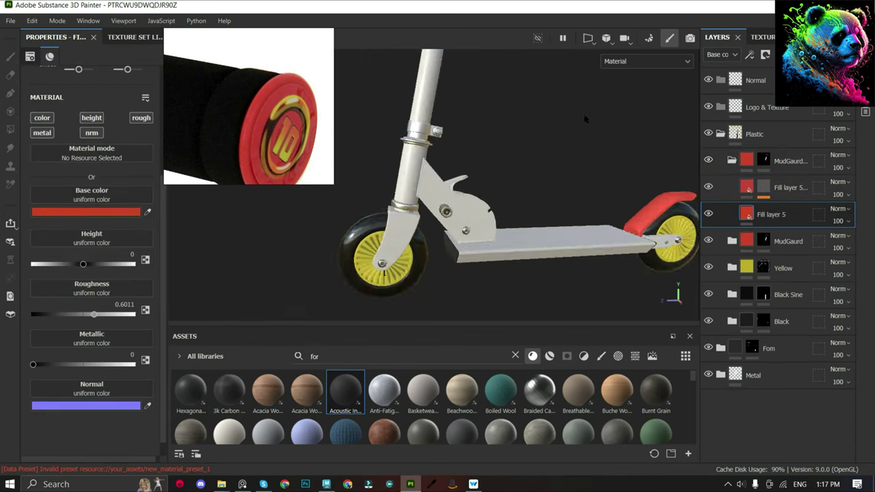
{"action": "left_click", "coordinate": [763, 159]}
{"action": "mouse_move", "coordinate": [574, 158]}
{"action": "left_mouse_down", "text": "alt"}
{"action": "mouse_move", "coordinate": [561, 266]}
{"action": "mouse_move", "coordinate": [557, 210]}
{"action": "left_mouse_up", "text": "alt"}
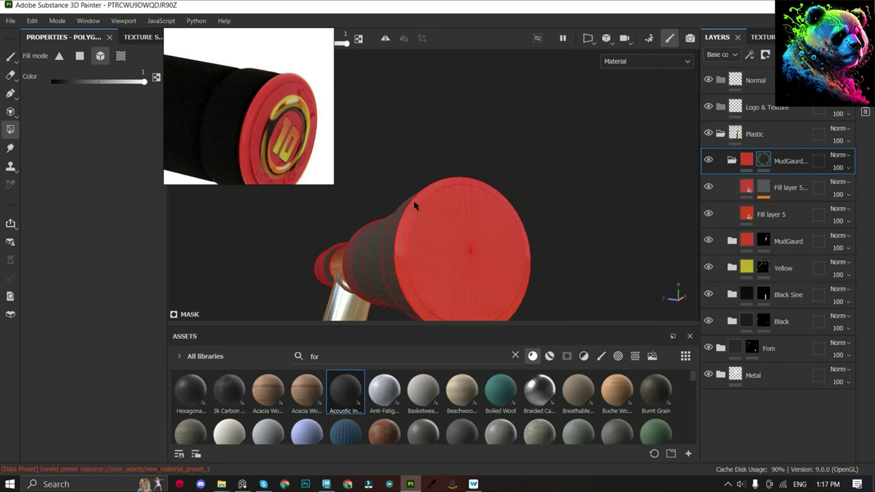
{"action": "left_click_drag", "start_coordinate": [415, 205], "coordinate": [437, 226], "text": "alt"}
{"action": "left_click", "coordinate": [762, 241]}
{"action": "scroll", "coordinate": [430, 231], "scroll_direction": "up", "scroll_amount": 3}
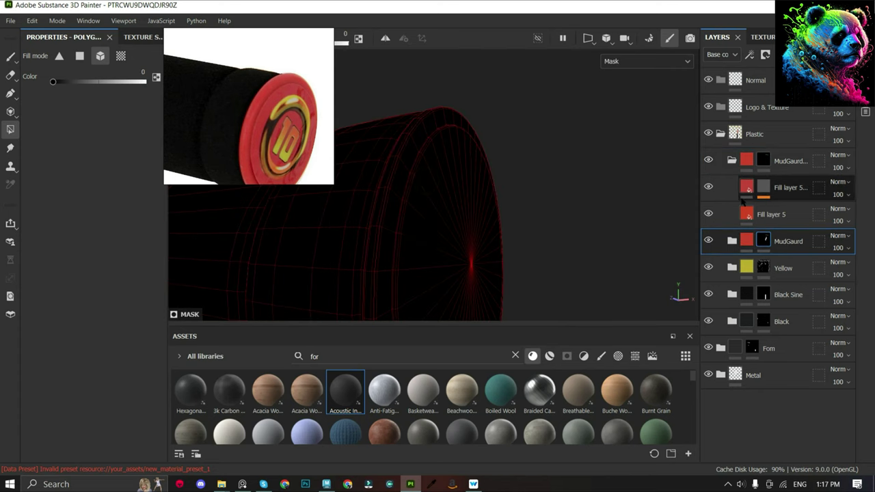
{"action": "left_click", "coordinate": [751, 161]}
{"action": "scroll", "coordinate": [426, 196], "scroll_direction": "down", "scroll_amount": 3}
{"action": "mouse_move", "coordinate": [426, 196]}
{"action": "left_mouse_down", "text": "alt"}
{"action": "mouse_move", "coordinate": [436, 244]}
{"action": "mouse_move", "coordinate": [515, 228]}
{"action": "left_mouse_up", "text": "alt"}
{"action": "scroll", "coordinate": [515, 228], "scroll_direction": "down", "scroll_amount": 5}
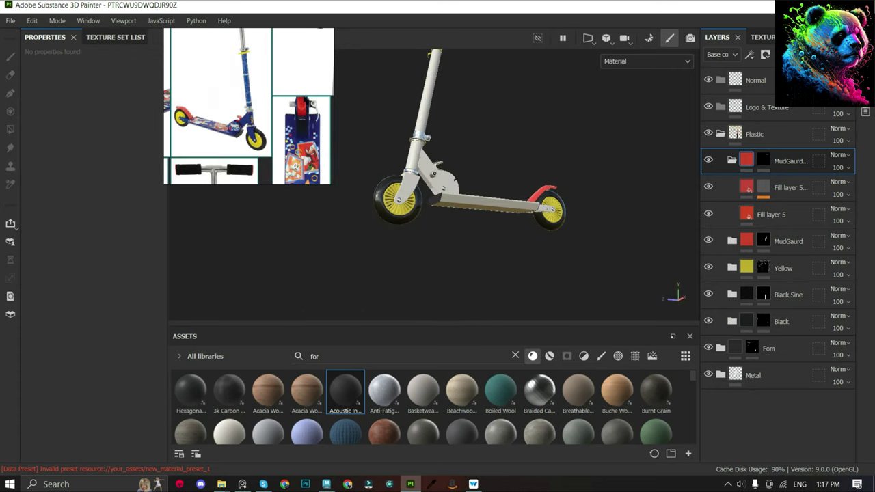
Use mesh-face fill to add the front fender piece to the red copy's mask.
{"action": "scroll", "coordinate": [484, 146], "scroll_direction": "up", "scroll_amount": 5}
{"action": "scroll", "coordinate": [485, 146], "scroll_direction": "up", "scroll_amount": 5}
{"action": "key", "text": "j"}
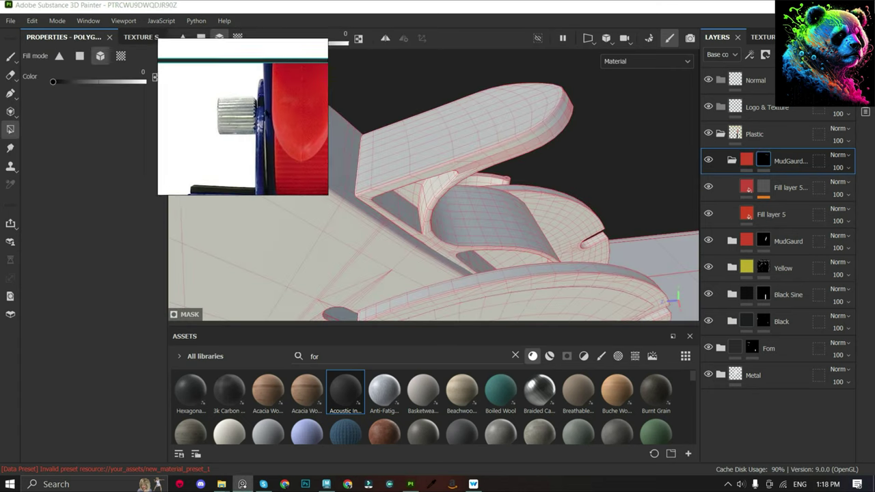
{"action": "scroll", "coordinate": [472, 143], "scroll_direction": "down", "scroll_amount": 3}
{"action": "scroll", "coordinate": [437, 170], "scroll_direction": "down", "scroll_amount": 4}
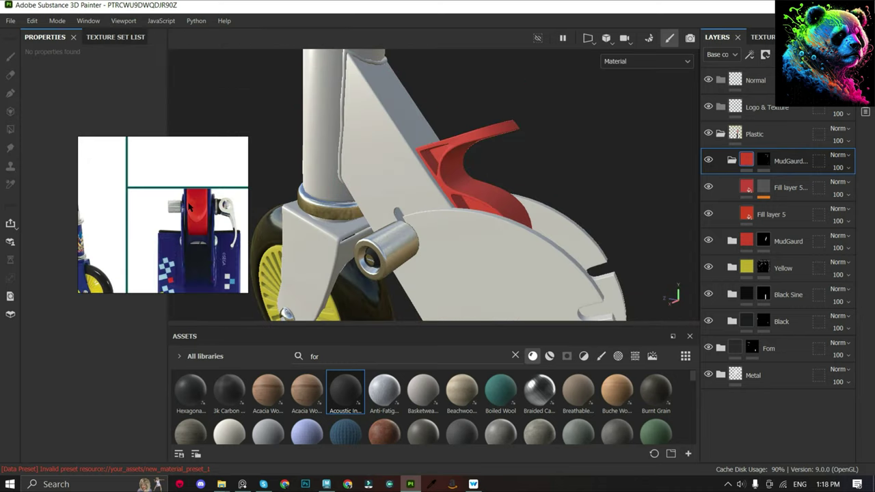
{"action": "scroll", "coordinate": [498, 255], "scroll_direction": "down", "scroll_amount": 5}
{"action": "scroll", "coordinate": [498, 254], "scroll_direction": "up", "scroll_amount": 5}
{"action": "mouse_move", "coordinate": [463, 254]}
{"action": "left_mouse_down", "text": "alt"}
{"action": "mouse_move", "coordinate": [460, 226]}
{"action": "mouse_move", "coordinate": [419, 242]}
{"action": "left_mouse_up", "text": "alt"}
Orbit and zoom around the whole scooter to compare it with the reference images.
{"action": "scroll", "coordinate": [460, 226], "scroll_direction": "down", "scroll_amount": 5}
{"action": "scroll", "coordinate": [460, 226], "scroll_direction": "up", "scroll_amount": 5}
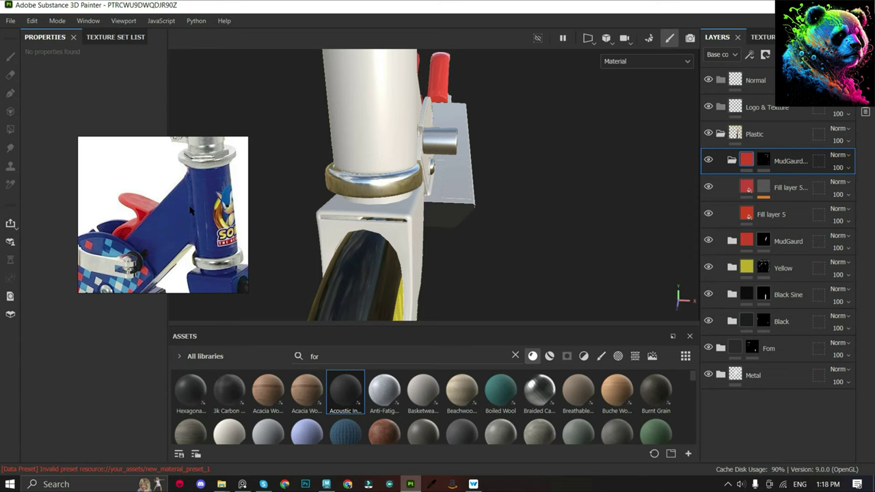
{"action": "scroll", "coordinate": [190, 209], "scroll_direction": "down", "scroll_amount": 3}
{"action": "scroll", "coordinate": [190, 218], "scroll_direction": "up", "scroll_amount": 3}
{"action": "scroll", "coordinate": [188, 226], "scroll_direction": "up", "scroll_amount": 2}
{"action": "scroll", "coordinate": [189, 234], "scroll_direction": "down", "scroll_amount": 3}
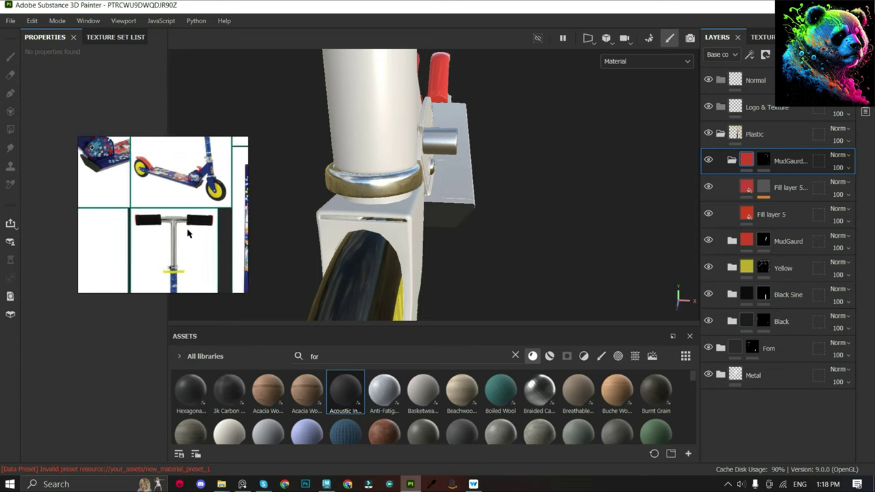
{"action": "scroll", "coordinate": [189, 233], "scroll_direction": "up", "scroll_amount": 2}
{"action": "scroll", "coordinate": [572, 203], "scroll_direction": "down", "scroll_amount": 3}
{"action": "scroll", "coordinate": [537, 193], "scroll_direction": "down", "scroll_amount": 2}
{"action": "mouse_move", "coordinate": [537, 193]}
{"action": "left_mouse_down", "text": "alt"}
{"action": "mouse_move", "coordinate": [533, 242]}
{"action": "mouse_move", "coordinate": [324, 181]}
{"action": "left_mouse_up", "text": "alt"}
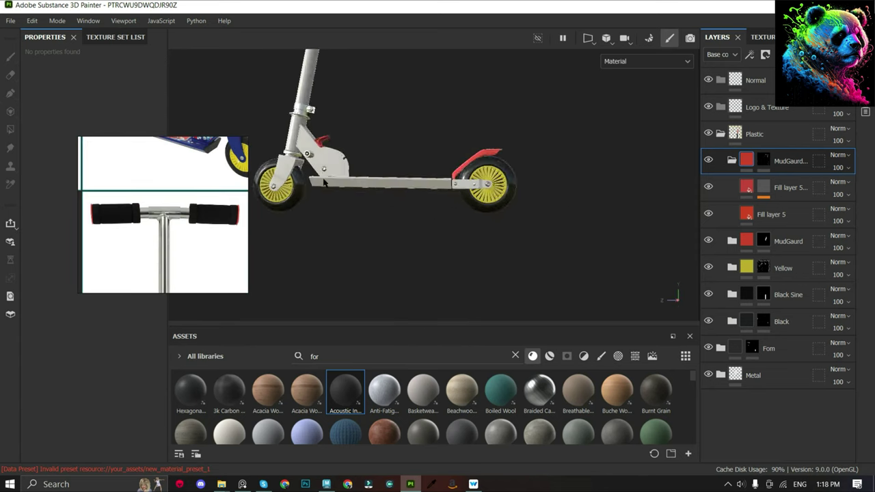
{"action": "scroll", "coordinate": [324, 181], "scroll_direction": "up", "scroll_amount": 3}
{"action": "scroll", "coordinate": [325, 181], "scroll_direction": "up", "scroll_amount": 2}
{"action": "scroll", "coordinate": [157, 219], "scroll_direction": "down", "scroll_amount": 3}
{"action": "scroll", "coordinate": [157, 225], "scroll_direction": "up", "scroll_amount": 3}
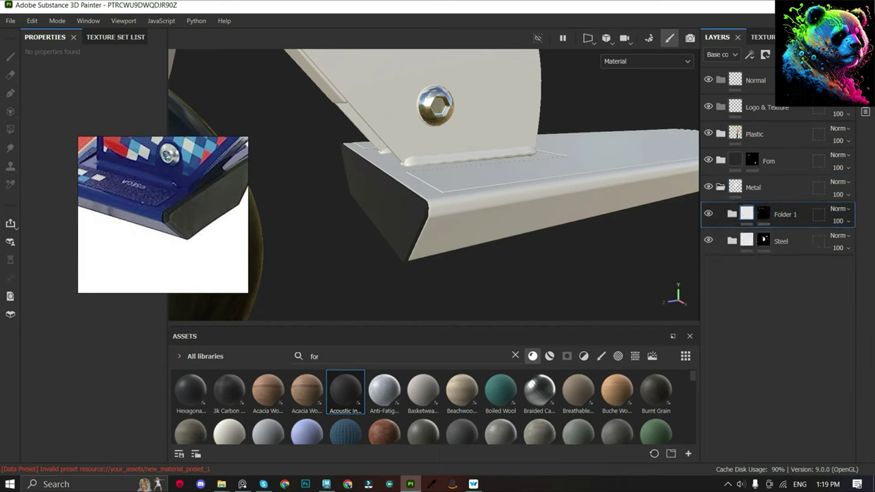
Add a fill layer in Blue with the reference's dark blue, Metallic 0.5 and roughness 0.2186.
{"action": "scroll", "coordinate": [209, 215], "scroll_direction": "down", "scroll_amount": 3}
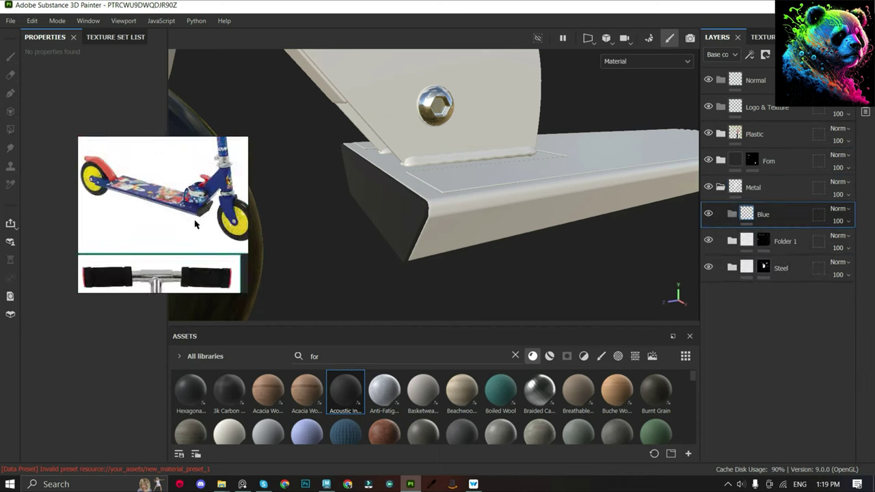
{"action": "scroll", "coordinate": [165, 231], "scroll_direction": "up", "scroll_amount": 3}
{"action": "key", "text": "ctrl+shift+f"}
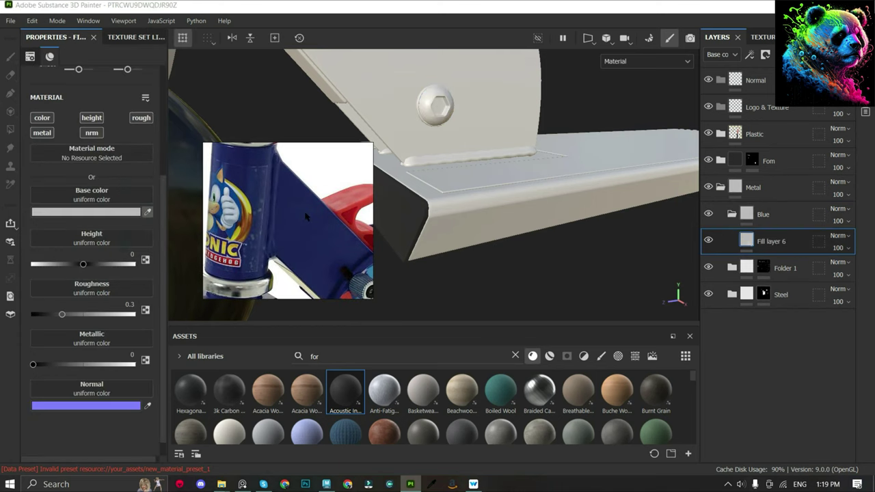
{"action": "left_click", "coordinate": [346, 222]}
{"action": "left_click_drag", "start_coordinate": [33, 363], "coordinate": [164, 350]}
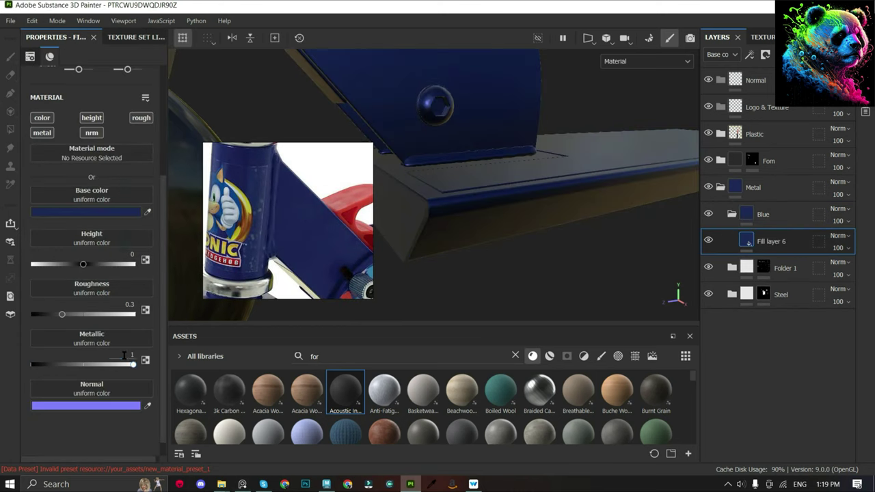
{"action": "type", "text": "0.5"}
{"action": "key", "text": "Return"}
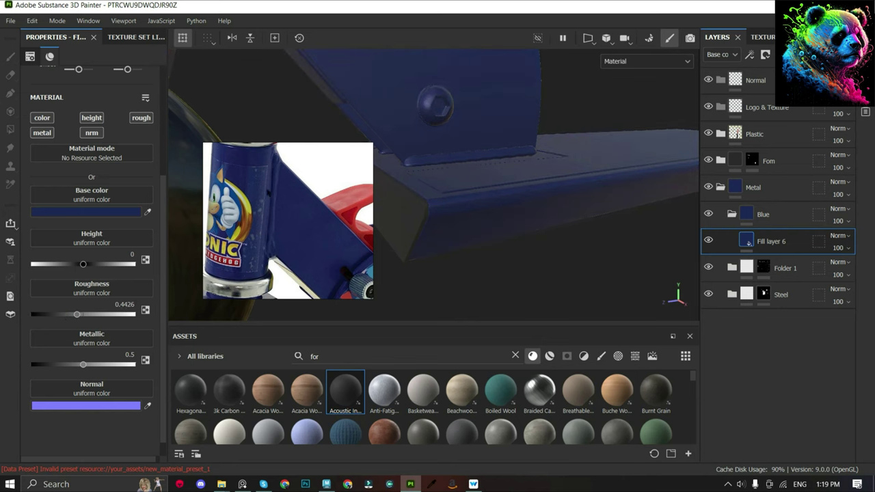
{"action": "scroll", "coordinate": [290, 256], "scroll_direction": "down", "scroll_amount": 1}
{"action": "left_click_drag", "start_coordinate": [73, 311], "coordinate": [50, 315]}
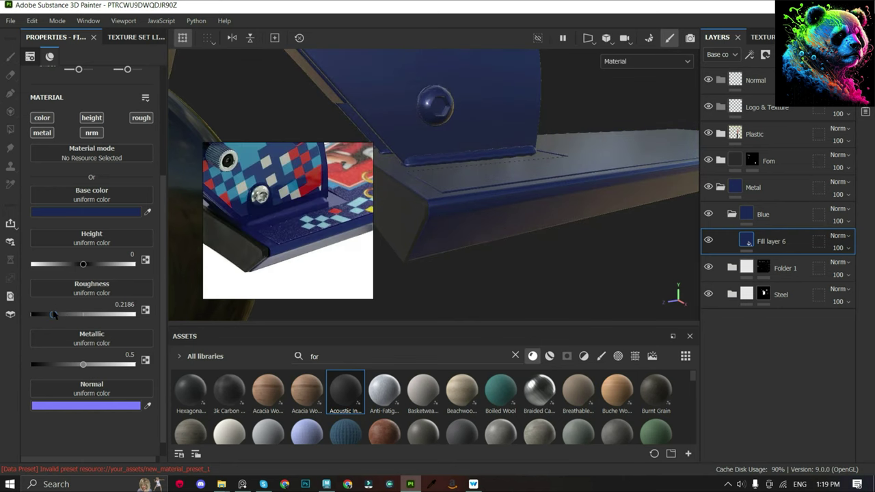
Give the Blue folder a black mask and switch to Polygon Fill.
{"action": "mouse_move", "coordinate": [473, 276]}
{"action": "left_mouse_down", "text": "alt"}
{"action": "mouse_move", "coordinate": [526, 183]}
{"action": "mouse_move", "coordinate": [557, 196]}
{"action": "mouse_move", "coordinate": [492, 170]}
{"action": "mouse_move", "coordinate": [504, 176]}
{"action": "mouse_move", "coordinate": [486, 196]}
{"action": "mouse_move", "coordinate": [523, 221]}
{"action": "mouse_move", "coordinate": [470, 152]}
{"action": "mouse_move", "coordinate": [630, 166]}
{"action": "mouse_move", "coordinate": [487, 103]}
{"action": "mouse_move", "coordinate": [478, 142]}
{"action": "left_mouse_up", "text": "alt"}
{"action": "left_click", "coordinate": [772, 70]}
{"action": "key", "text": "4"}
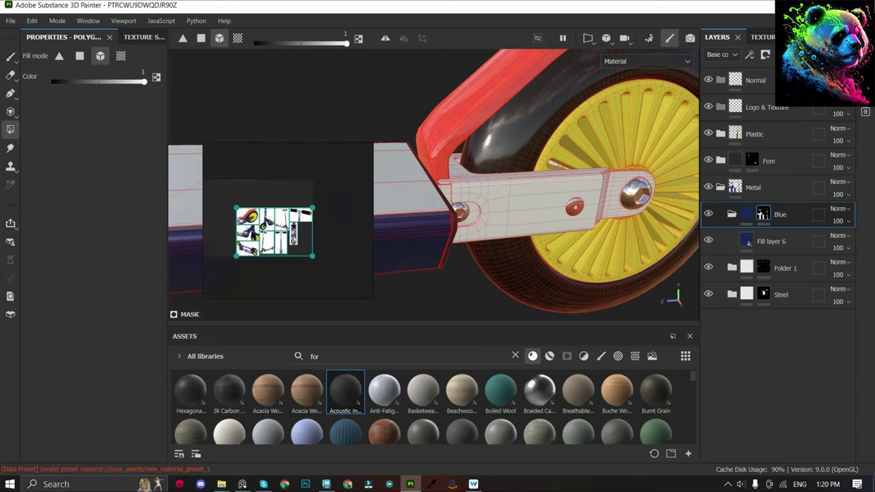
Select the Blue folder and Fill layer 6, briefly checking the base colour channel.
{"action": "scroll", "coordinate": [246, 239], "scroll_direction": "up", "scroll_amount": 3}
{"action": "scroll", "coordinate": [264, 220], "scroll_direction": "up", "scroll_amount": 3}
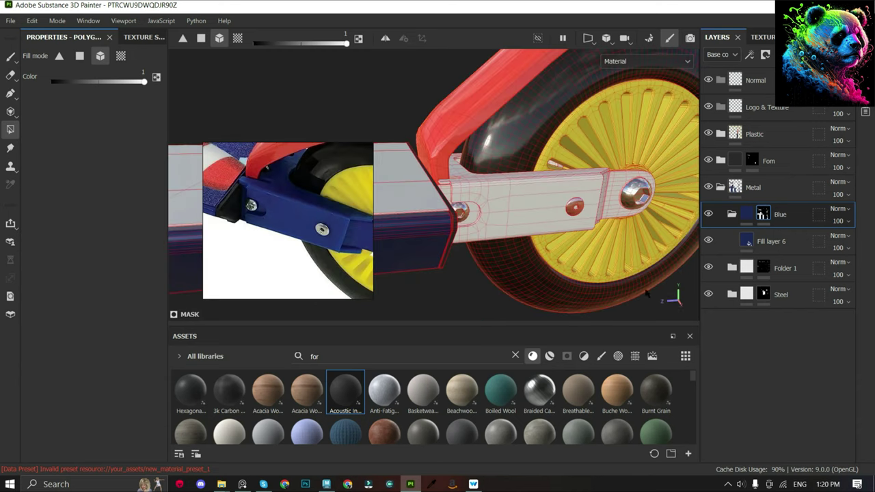
{"action": "left_click", "coordinate": [746, 214]}
{"action": "mouse_move", "coordinate": [547, 205]}
{"action": "left_mouse_down", "text": "alt"}
{"action": "mouse_move", "coordinate": [479, 212]}
{"action": "mouse_move", "coordinate": [552, 225]}
{"action": "left_mouse_up", "text": "alt"}
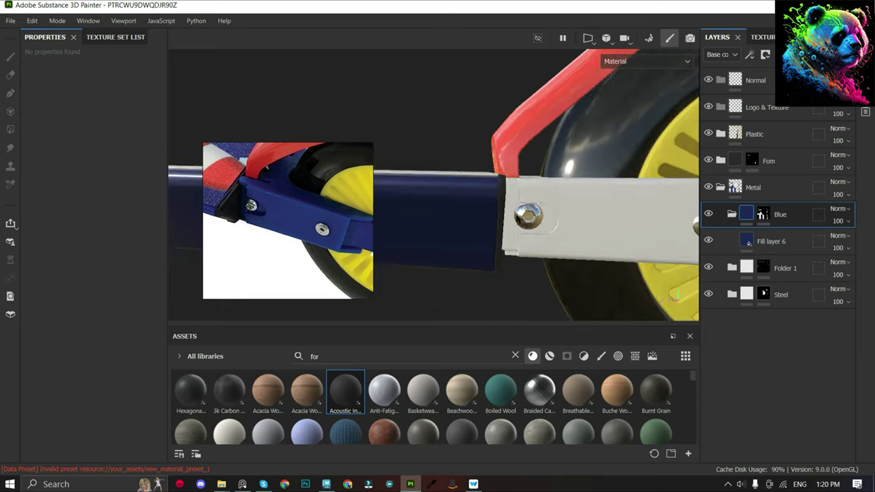
{"action": "scroll", "coordinate": [275, 232], "scroll_direction": "down", "scroll_amount": 4}
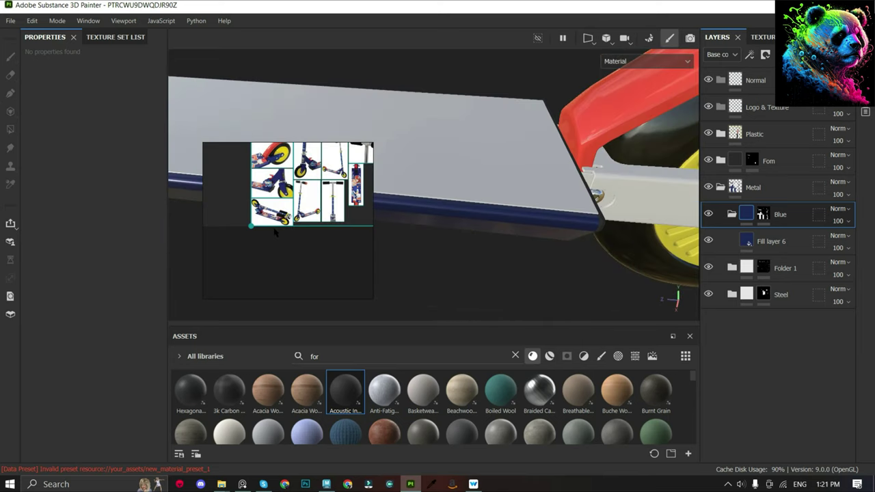
{"action": "scroll", "coordinate": [275, 232], "scroll_direction": "up", "scroll_amount": 2}
{"action": "scroll", "coordinate": [355, 221], "scroll_direction": "up", "scroll_amount": 3}
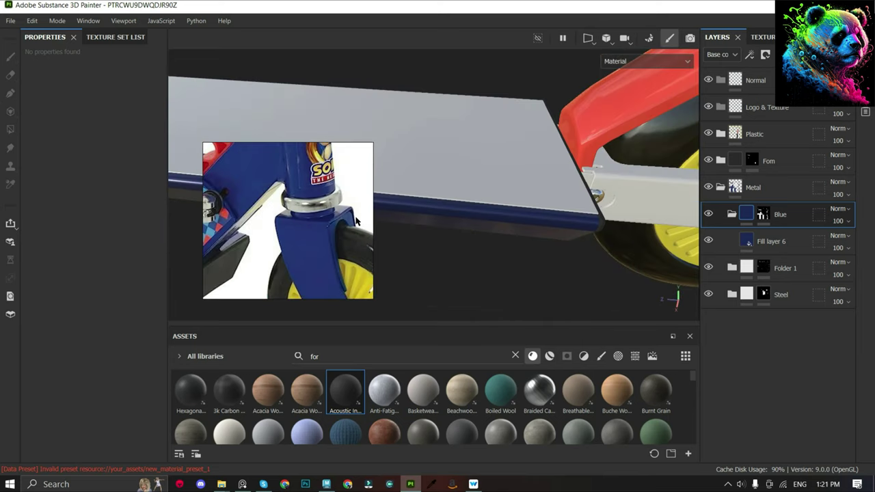
{"action": "scroll", "coordinate": [352, 205], "scroll_direction": "down", "scroll_amount": 1}
{"action": "left_click", "coordinate": [748, 243]}
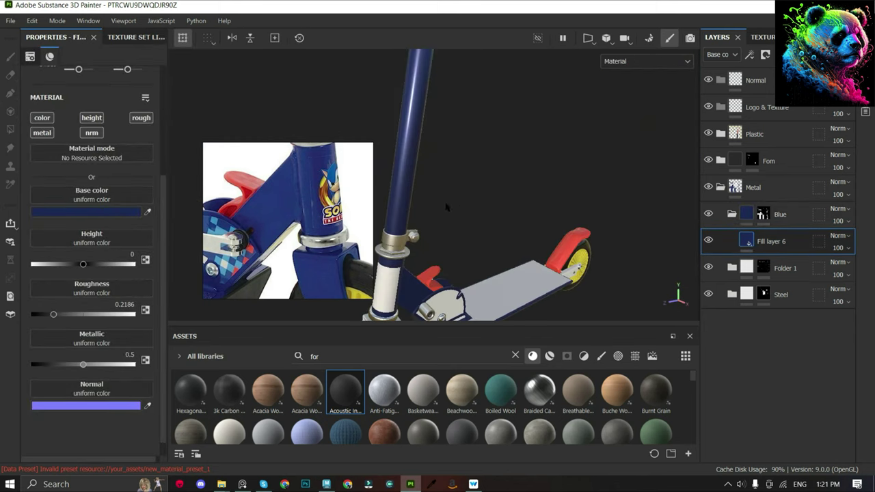
{"action": "key", "text": "c"}
{"action": "key", "text": "m"}
{"action": "mouse_move", "coordinate": [567, 162]}
{"action": "left_mouse_down", "text": "alt"}
{"action": "mouse_move", "coordinate": [525, 151]}
{"action": "mouse_move", "coordinate": [484, 162]}
{"action": "mouse_move", "coordinate": [546, 165]}
{"action": "left_mouse_up", "text": "alt"}
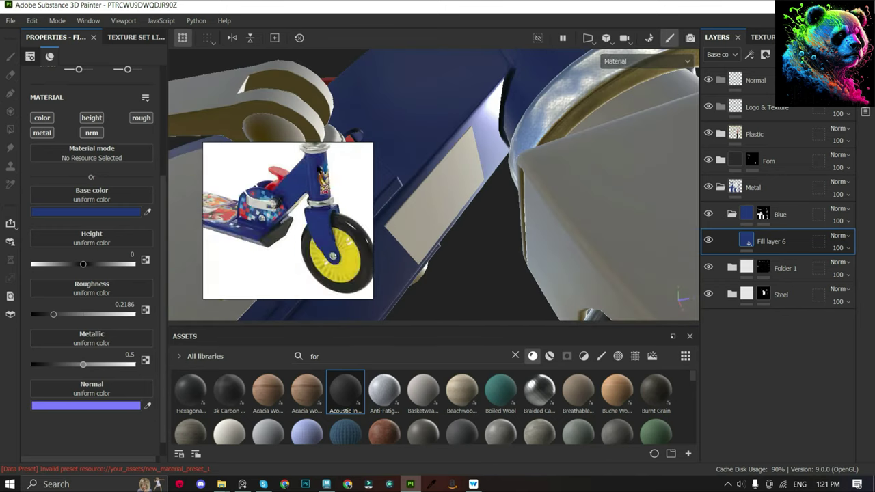
Collapse the Metal and Plastic groups, then reopen Metal and select the Blue folder's mask.
{"action": "left_click", "coordinate": [721, 188]}
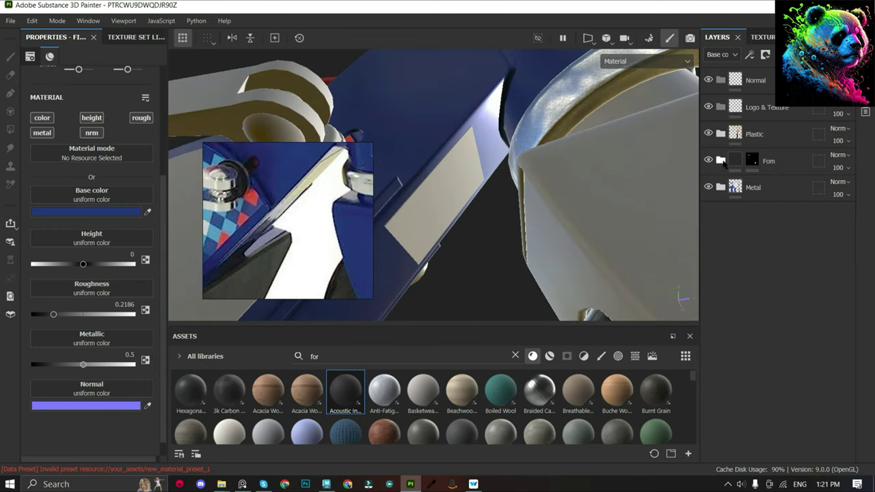
{"action": "left_click", "coordinate": [763, 213]}
{"action": "left_click", "coordinate": [720, 136]}
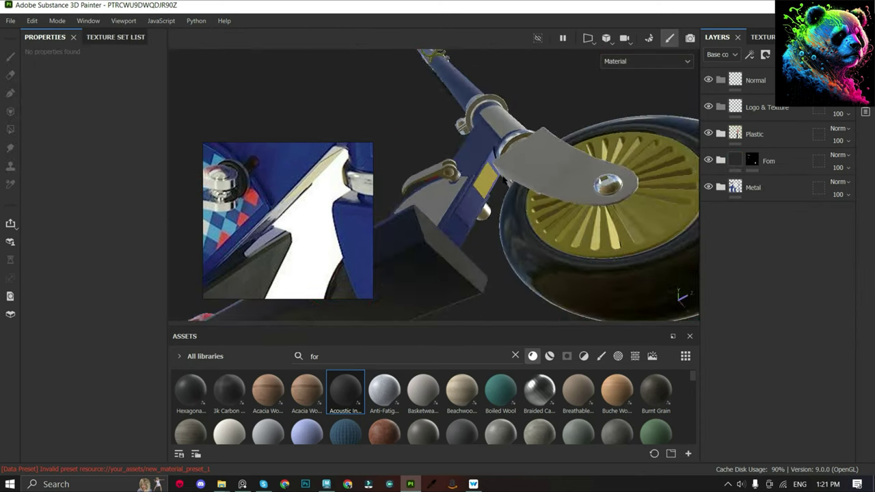
{"action": "left_click_drag", "start_coordinate": [517, 242], "coordinate": [428, 183], "text": "alt"}
{"action": "left_click", "coordinate": [720, 188]}
{"action": "left_click", "coordinate": [762, 214]}
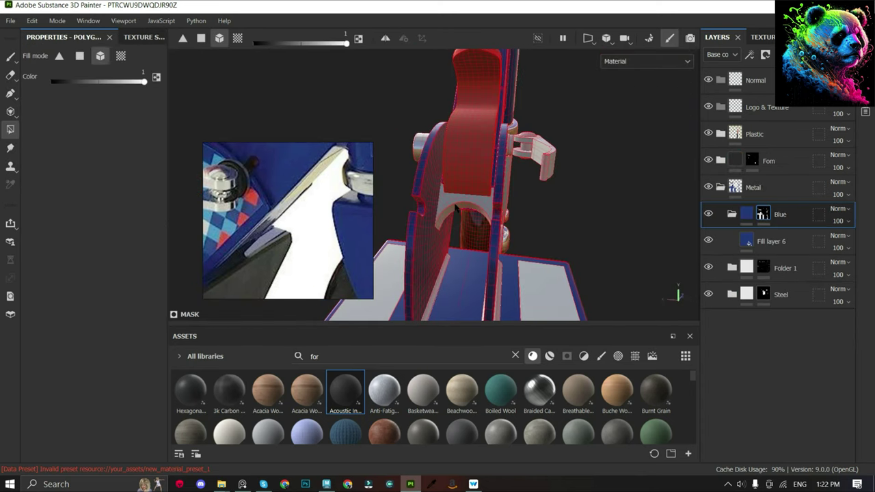
{"action": "left_click_drag", "start_coordinate": [602, 205], "coordinate": [524, 219], "text": "alt"}
{"action": "mouse_move", "coordinate": [432, 214]}
{"action": "left_mouse_down", "text": "alt"}
{"action": "mouse_move", "coordinate": [674, 230]}
{"action": "mouse_move", "coordinate": [557, 219]}
{"action": "left_mouse_up", "text": "alt"}
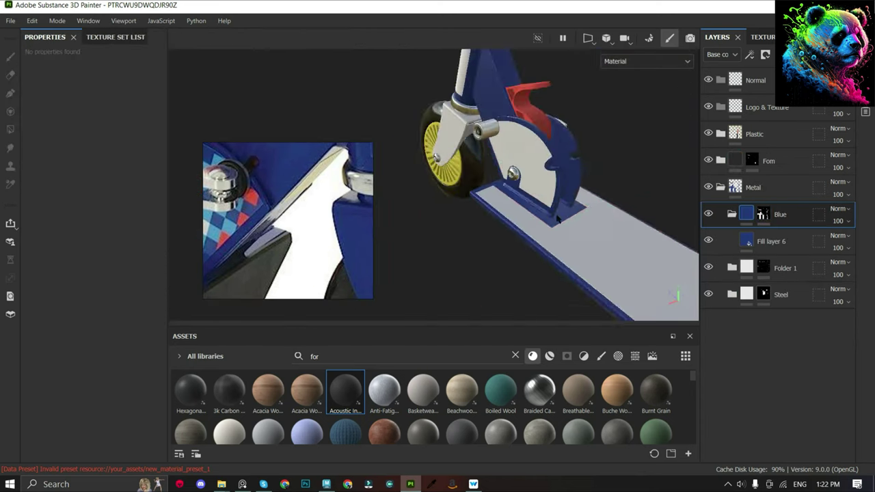
{"action": "scroll", "coordinate": [465, 225], "scroll_direction": "up", "scroll_amount": 5}
{"action": "left_click_drag", "start_coordinate": [464, 226], "coordinate": [410, 205], "text": "alt"}
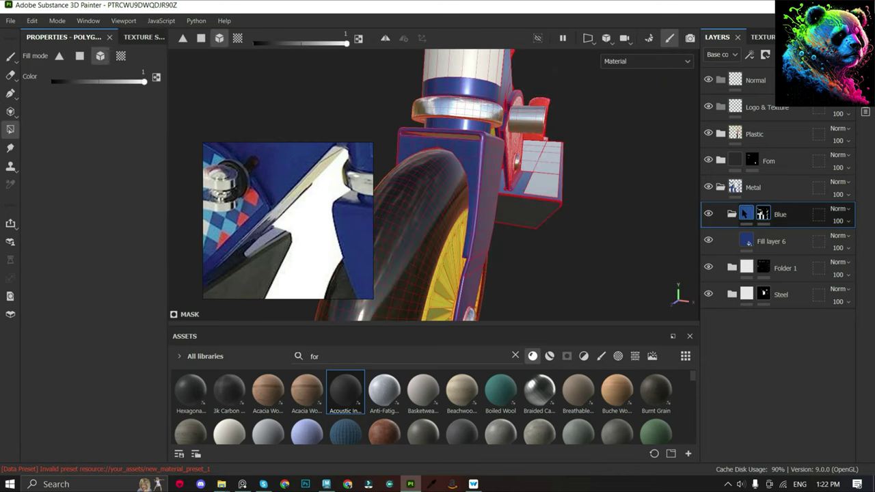
{"action": "left_click_drag", "start_coordinate": [595, 215], "coordinate": [547, 218], "text": "alt"}
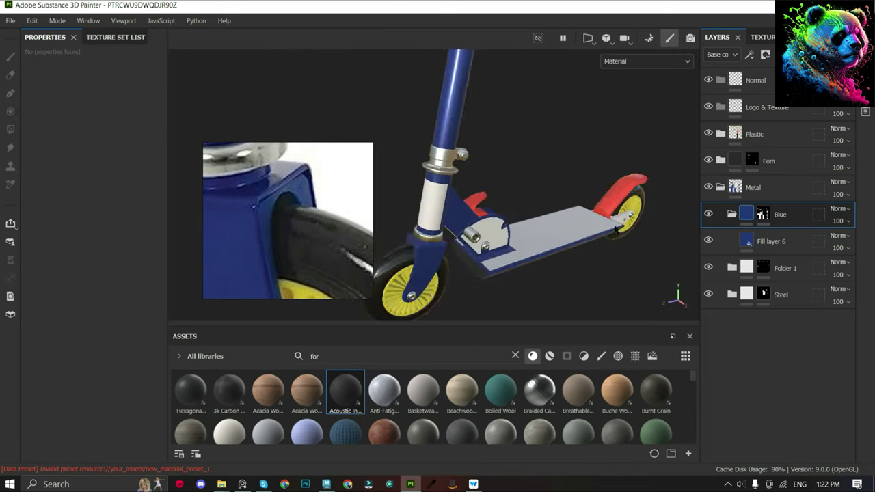
{"action": "scroll", "coordinate": [547, 219], "scroll_direction": "up", "scroll_amount": 5}
Polygon-fill the white rear-wheel bracket blue in mesh-piece mode.
{"action": "key", "text": "4"}
{"action": "left_click_drag", "start_coordinate": [478, 205], "coordinate": [518, 231], "text": "alt"}
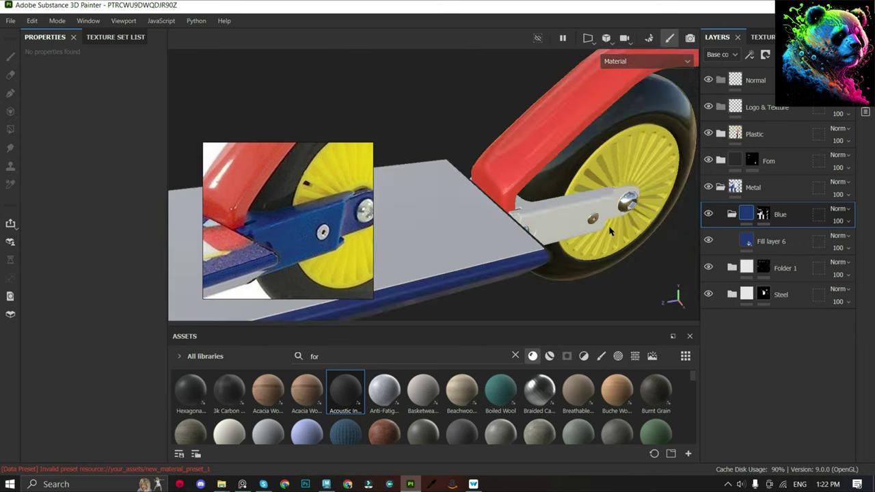
{"action": "scroll", "coordinate": [518, 231], "scroll_direction": "up", "scroll_amount": 3}
{"action": "left_click", "coordinate": [518, 231]}
{"action": "scroll", "coordinate": [439, 234], "scroll_direction": "up", "scroll_amount": 2}
Inspect the blue bracket and steering column, then collapse the Metal folder.
{"action": "mouse_move", "coordinate": [439, 234]}
{"action": "left_mouse_down", "text": "alt"}
{"action": "mouse_move", "coordinate": [520, 218]}
{"action": "mouse_move", "coordinate": [659, 163]}
{"action": "mouse_move", "coordinate": [567, 190]}
{"action": "left_mouse_up", "text": "alt"}
{"action": "scroll", "coordinate": [553, 207], "scroll_direction": "up", "scroll_amount": 3}
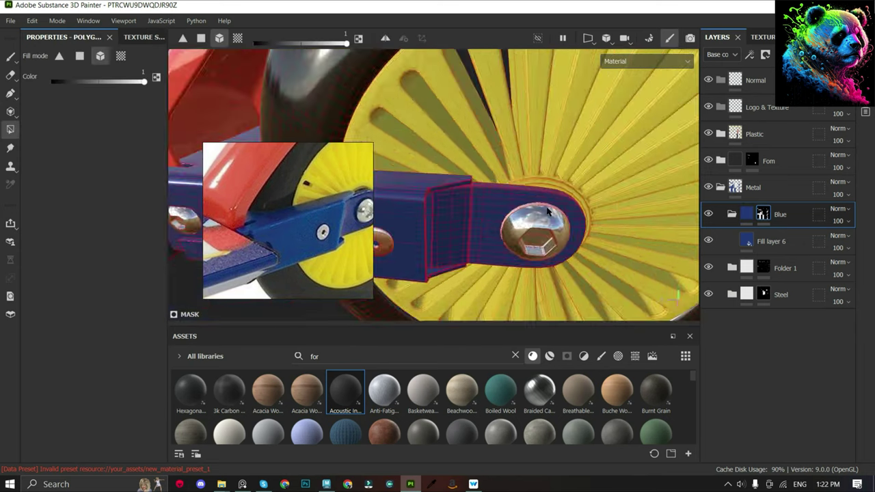
{"action": "scroll", "coordinate": [552, 206], "scroll_direction": "down", "scroll_amount": 5}
{"action": "scroll", "coordinate": [552, 206], "scroll_direction": "up", "scroll_amount": 4}
{"action": "scroll", "coordinate": [552, 206], "scroll_direction": "up", "scroll_amount": 2}
{"action": "scroll", "coordinate": [567, 189], "scroll_direction": "down", "scroll_amount": 5}
{"action": "scroll", "coordinate": [455, 214], "scroll_direction": "up", "scroll_amount": 5}
{"action": "scroll", "coordinate": [455, 214], "scroll_direction": "down", "scroll_amount": 3}
{"action": "mouse_move", "coordinate": [455, 214]}
{"action": "left_mouse_down", "text": "alt"}
{"action": "mouse_move", "coordinate": [561, 254]}
{"action": "mouse_move", "coordinate": [605, 209]}
{"action": "left_mouse_up", "text": "alt"}
{"action": "scroll", "coordinate": [436, 287], "scroll_direction": "up", "scroll_amount": 5}
{"action": "left_click", "coordinate": [720, 188]}
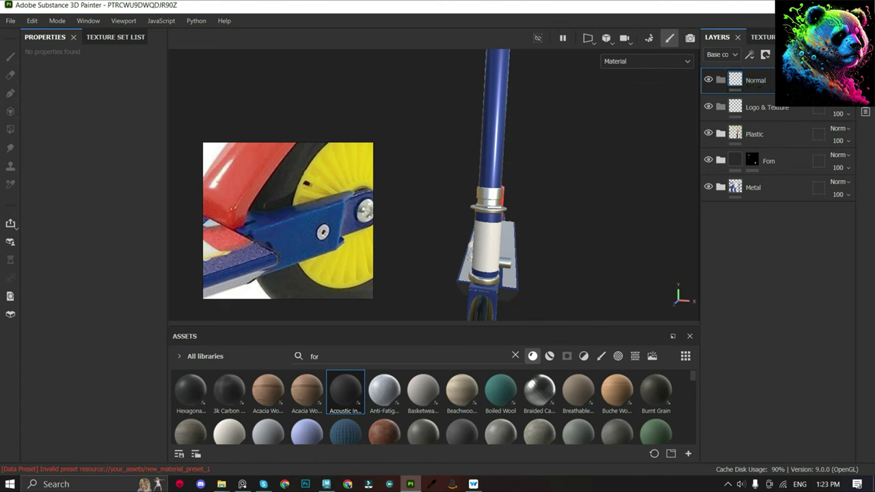
Add a fill layer in the Normal folder with a Stripes fill effect on its mask.
{"action": "left_click", "coordinate": [766, 54]}
{"action": "left_click", "coordinate": [765, 54]}
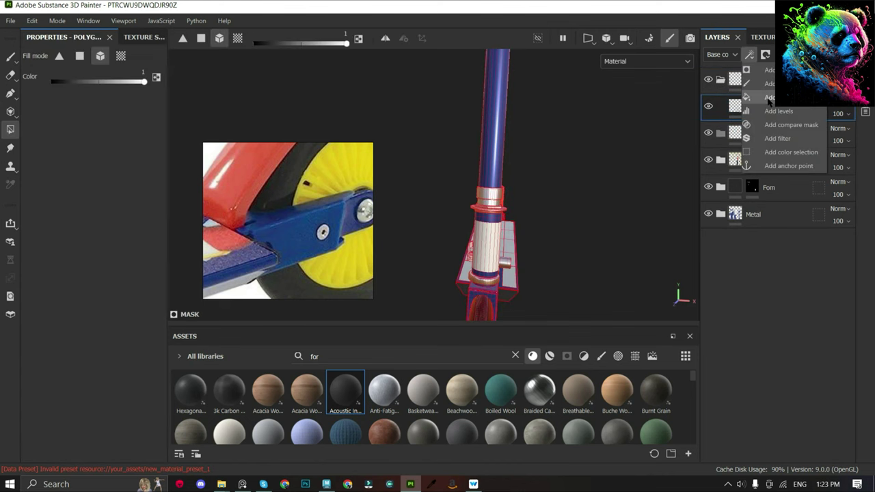
{"action": "left_click", "coordinate": [769, 98]}
{"action": "scroll", "coordinate": [185, 252], "scroll_direction": "down", "scroll_amount": 3}
{"action": "scroll", "coordinate": [185, 252], "scroll_direction": "down", "scroll_amount": 3}
{"action": "scroll", "coordinate": [184, 255], "scroll_direction": "down", "scroll_amount": 3}
{"action": "scroll", "coordinate": [185, 255], "scroll_direction": "down", "scroll_amount": 3}
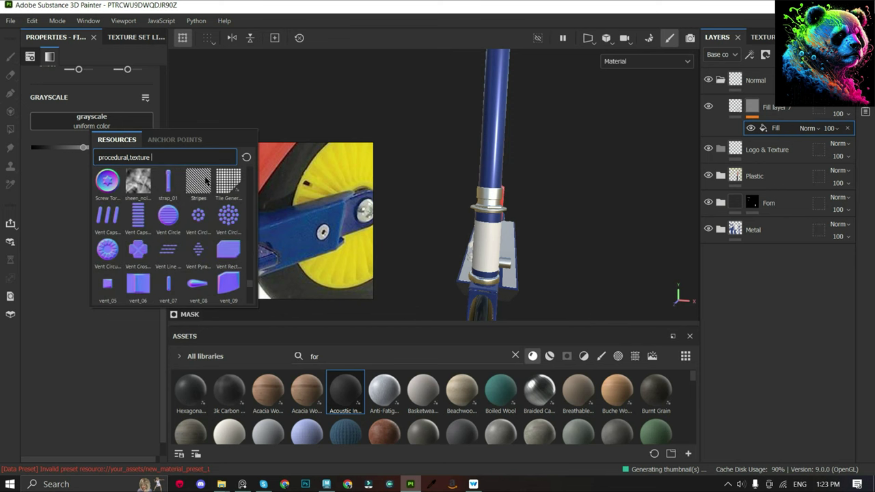
{"action": "left_click", "coordinate": [198, 181]}
Set the Stripes tiling to 30 and rotation to 39 for a diagonal pattern.
{"action": "scroll", "coordinate": [82, 178], "scroll_direction": "up", "scroll_amount": 5}
{"action": "left_click", "coordinate": [82, 176]}
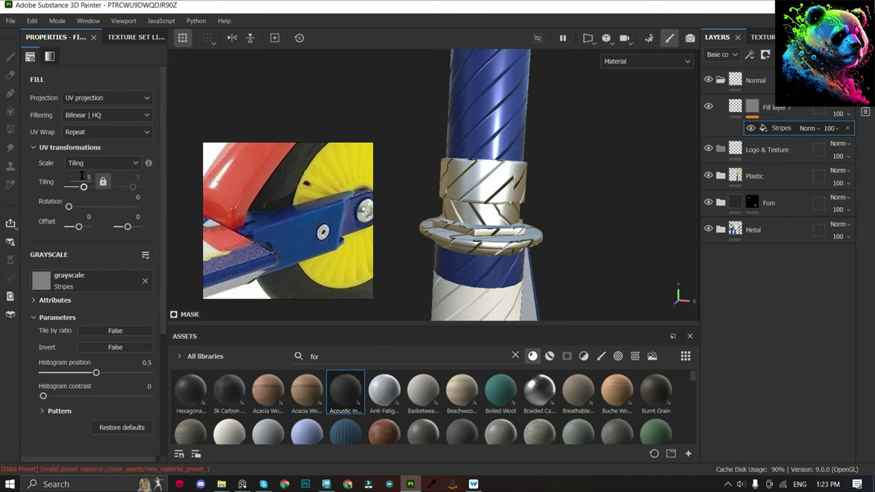
{"action": "type", "text": "0"}
{"action": "key", "text": "Return"}
{"action": "scroll", "coordinate": [574, 172], "scroll_direction": "up", "scroll_amount": 3}
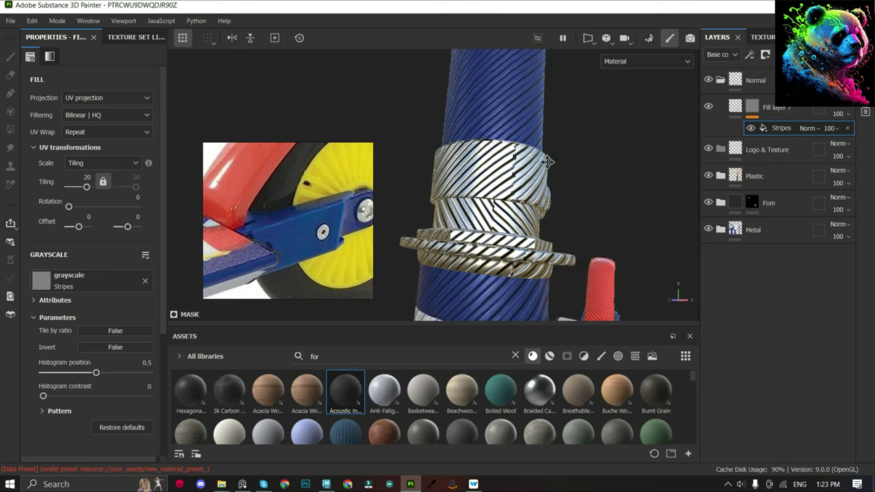
{"action": "scroll", "coordinate": [574, 172], "scroll_direction": "up", "scroll_amount": 3}
{"action": "left_click_drag", "start_coordinate": [68, 206], "coordinate": [77, 209]}
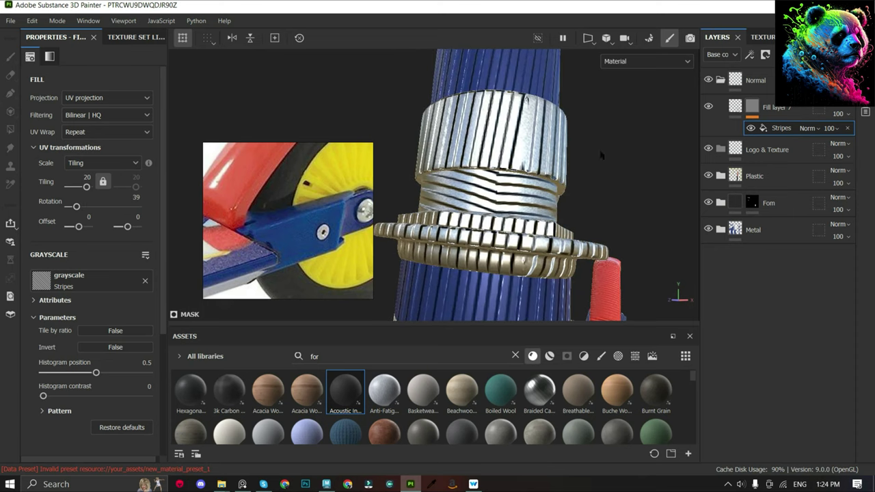
{"action": "type", "text": "30"}
{"action": "key", "text": "Return"}
Group the stripe layer into a masked folder and polygon-fill the ring flange.
{"action": "left_click_drag", "start_coordinate": [596, 205], "coordinate": [612, 189], "text": "alt"}
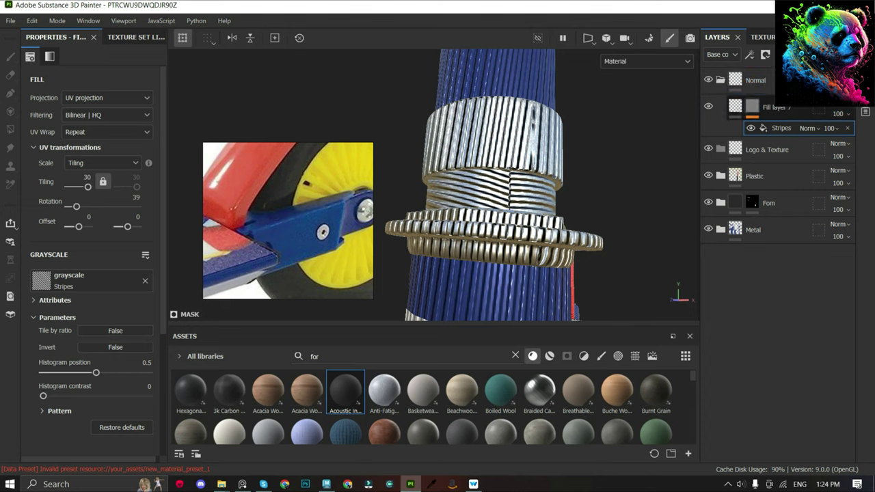
{"action": "key", "text": "ctrl+g"}
{"action": "left_click", "coordinate": [765, 54]}
{"action": "key", "text": "4"}
{"action": "left_click", "coordinate": [488, 218]}
Inspect the striped ring flange and review the Stripes effect settings.
{"action": "key", "text": "4"}
{"action": "left_click_drag", "start_coordinate": [705, 275], "coordinate": [615, 260], "text": "alt"}
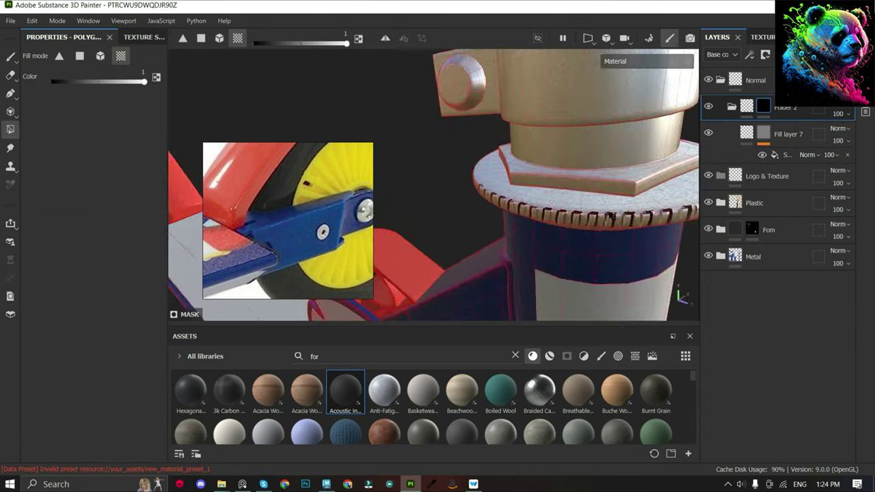
{"action": "left_click_drag", "start_coordinate": [478, 137], "coordinate": [479, 205], "text": "alt"}
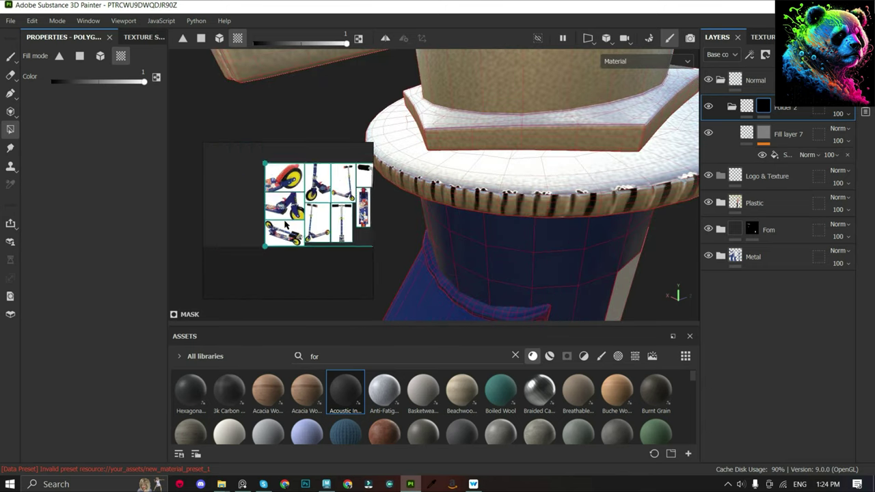
{"action": "mouse_move", "coordinate": [463, 259]}
{"action": "left_mouse_down", "text": "alt"}
{"action": "mouse_move", "coordinate": [463, 214]}
{"action": "mouse_move", "coordinate": [512, 230]}
{"action": "mouse_move", "coordinate": [557, 215]}
{"action": "mouse_move", "coordinate": [484, 149]}
{"action": "mouse_move", "coordinate": [523, 196]}
{"action": "left_mouse_up", "text": "alt"}
{"action": "left_click", "coordinate": [786, 155]}
{"action": "scroll", "coordinate": [492, 205], "scroll_direction": "down", "scroll_amount": 3}
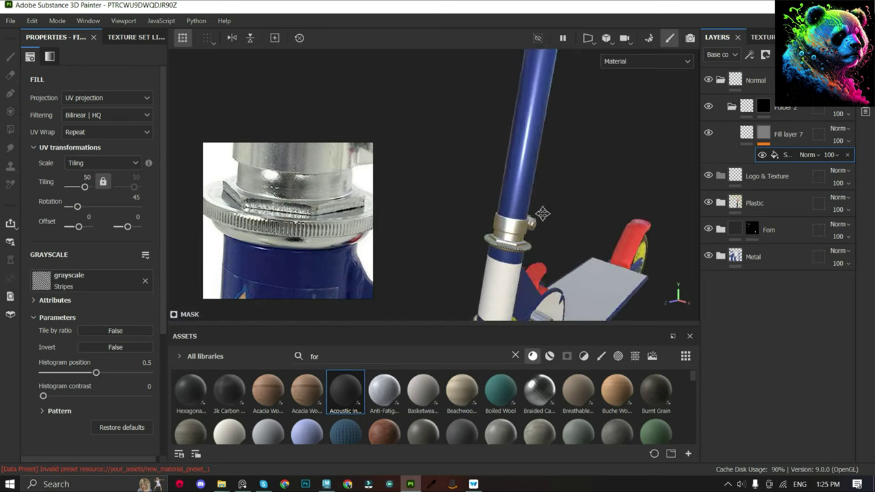
{"action": "scroll", "coordinate": [542, 214], "scroll_direction": "up", "scroll_amount": 3}
Switch to mesh-piece fill mode and view the whole scooter and stem collar.
{"action": "key", "text": "4"}
{"action": "scroll", "coordinate": [557, 215], "scroll_direction": "up", "scroll_amount": 3}
{"action": "scroll", "coordinate": [510, 205], "scroll_direction": "up", "scroll_amount": 3}
{"action": "key", "text": "4"}
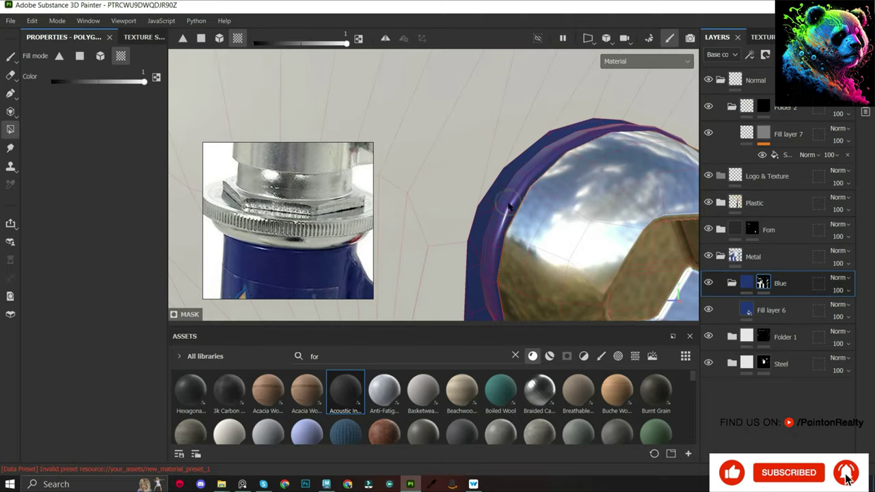
{"action": "scroll", "coordinate": [484, 167], "scroll_direction": "down", "scroll_amount": 5}
{"action": "scroll", "coordinate": [519, 178], "scroll_direction": "up", "scroll_amount": 5}
{"action": "left_click_drag", "start_coordinate": [520, 177], "coordinate": [567, 188], "text": "alt"}
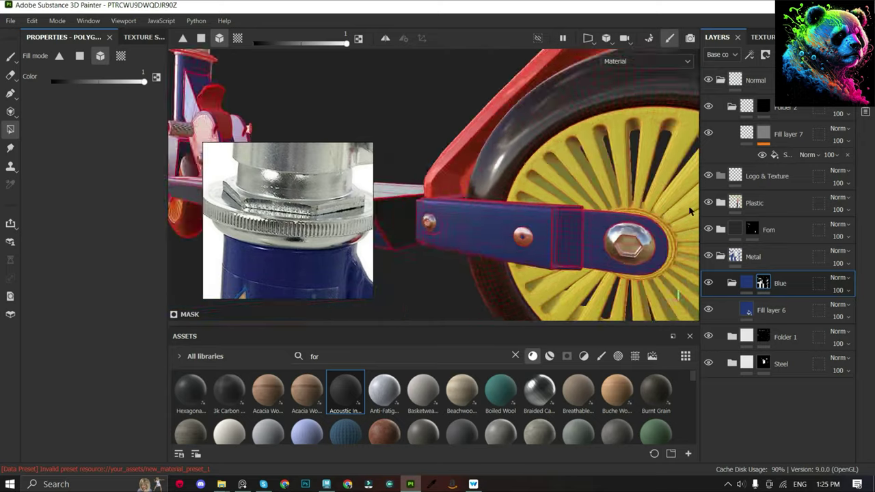
{"action": "scroll", "coordinate": [599, 196], "scroll_direction": "down", "scroll_amount": 5}
{"action": "scroll", "coordinate": [546, 196], "scroll_direction": "up", "scroll_amount": 5}
{"action": "scroll", "coordinate": [540, 211], "scroll_direction": "up", "scroll_amount": 3}
{"action": "mouse_move", "coordinate": [568, 229]}
{"action": "left_mouse_down", "text": "alt"}
{"action": "mouse_move", "coordinate": [622, 127]}
{"action": "mouse_move", "coordinate": [683, 178]}
{"action": "left_mouse_up", "text": "alt"}
Collapse the Metal and Normal folders and add Fill layer 8 to Logo & Texture.
{"action": "left_click", "coordinate": [783, 258]}
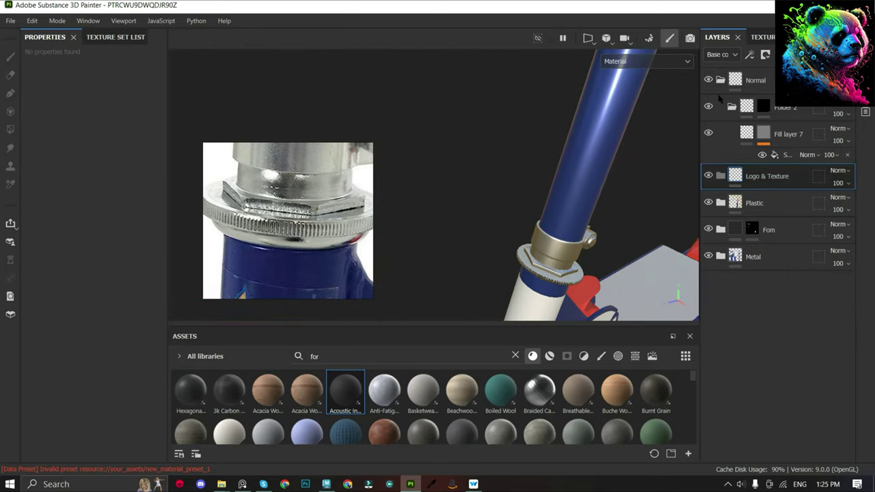
{"action": "left_click", "coordinate": [731, 106]}
{"action": "left_click", "coordinate": [721, 80]}
{"action": "mouse_move", "coordinate": [567, 136]}
{"action": "left_mouse_down", "text": "alt"}
{"action": "mouse_move", "coordinate": [534, 190]}
{"action": "mouse_move", "coordinate": [474, 150]}
{"action": "left_mouse_up", "text": "alt"}
{"action": "scroll", "coordinate": [474, 150], "scroll_direction": "down", "scroll_amount": 3}
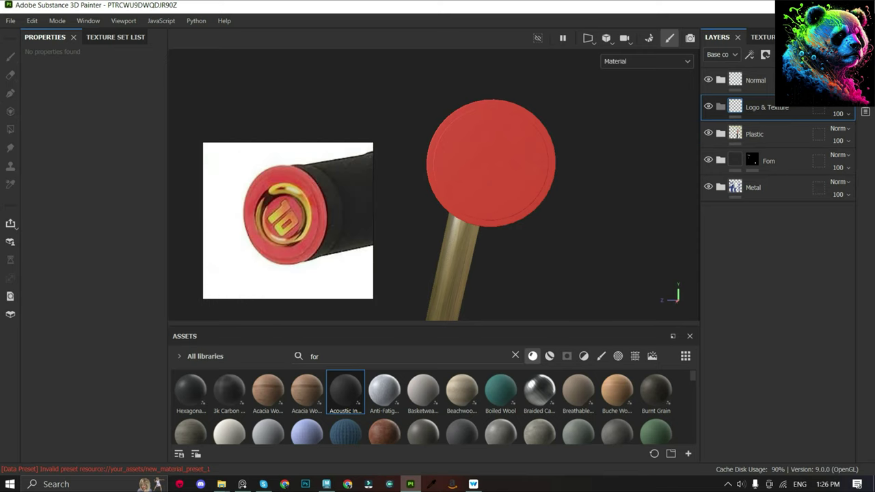
{"action": "left_click", "coordinate": [766, 54]}
Drag the seven logo images from Tex > Create into Painter's Import resources dialog.
{"action": "left_click", "coordinate": [221, 483]}
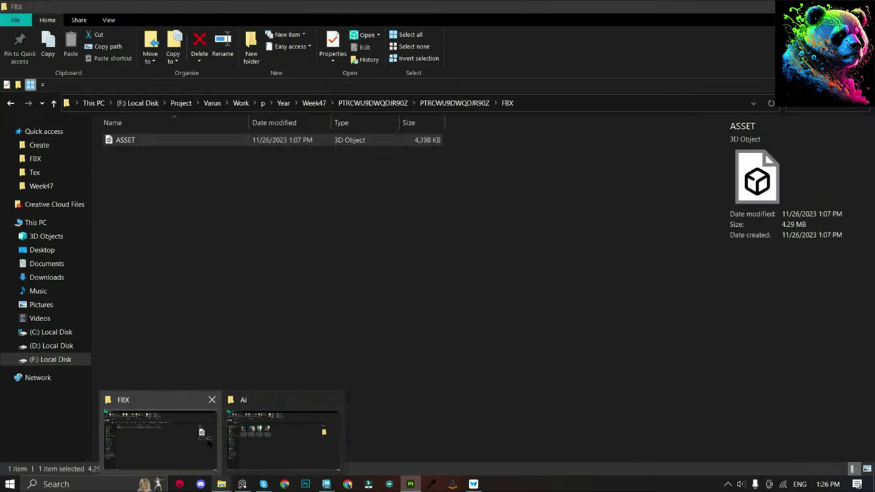
{"action": "left_click", "coordinate": [273, 438]}
{"action": "double_click", "coordinate": [363, 144]}
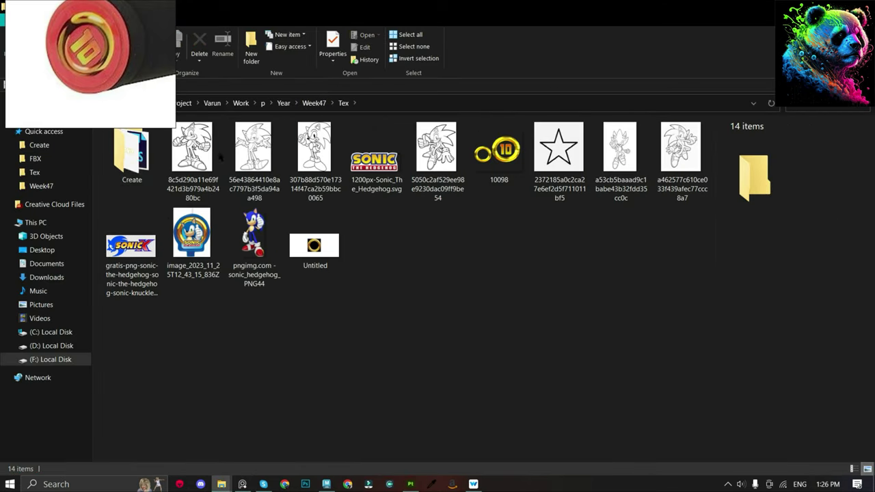
{"action": "double_click", "coordinate": [130, 154]}
{"action": "left_click_drag", "start_coordinate": [602, 157], "coordinate": [164, 176]}
{"action": "left_click_drag", "start_coordinate": [255, 146], "coordinate": [451, 383]}
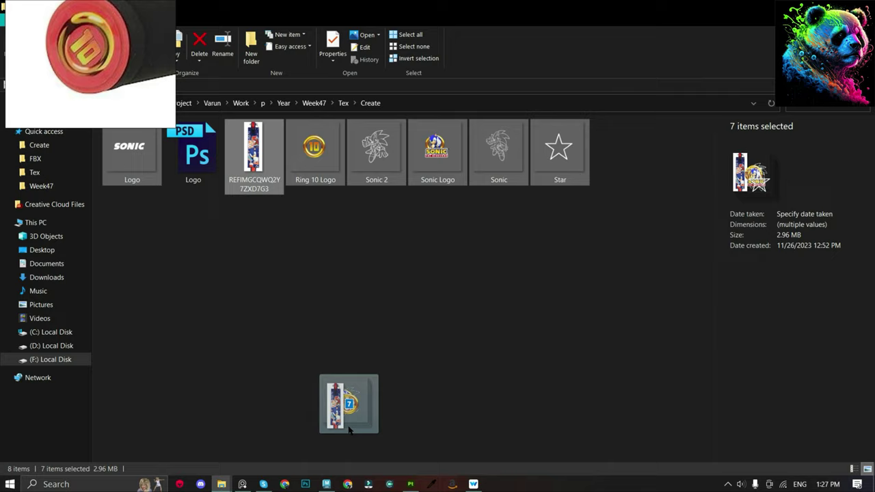
{"action": "left_click", "coordinate": [591, 235]}
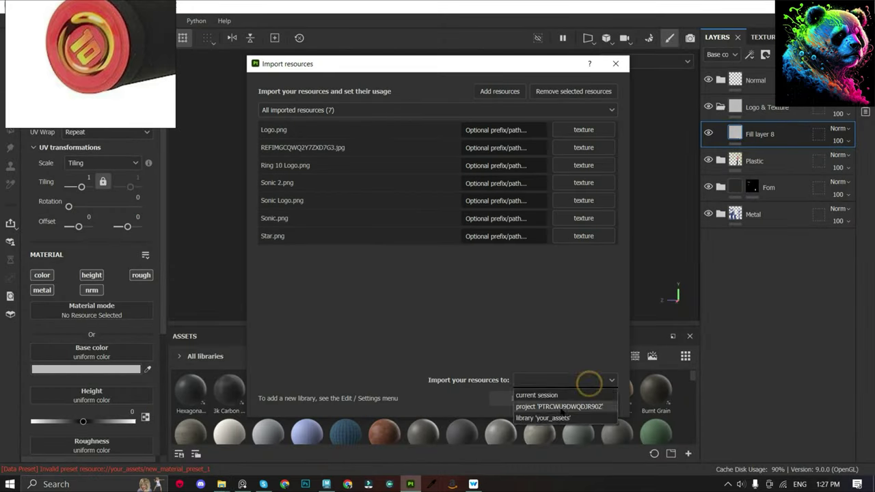
Import the images into the current project and set Ring 10 Logo as base colour.
{"action": "left_click", "coordinate": [559, 406]}
{"action": "left_click", "coordinate": [523, 398]}
{"action": "left_click_drag", "start_coordinate": [267, 393], "coordinate": [91, 352]}
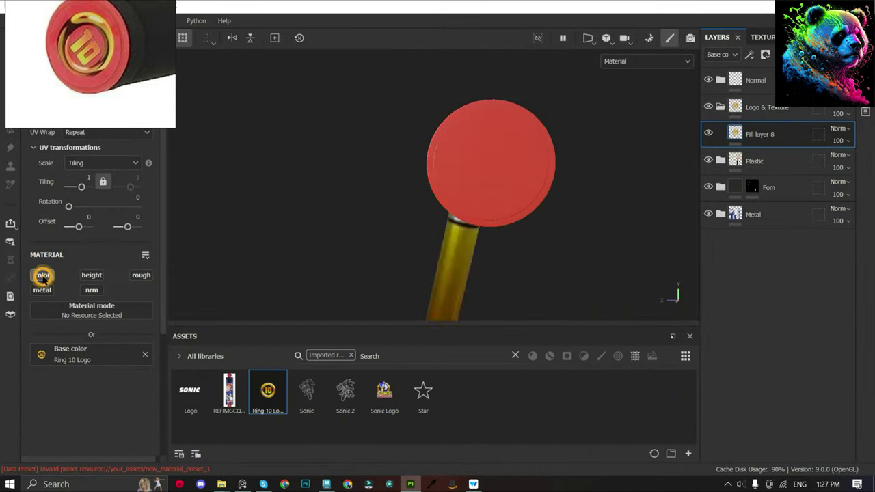
{"action": "key", "text": "F3"}
{"action": "left_click_drag", "start_coordinate": [532, 268], "coordinate": [483, 225]}
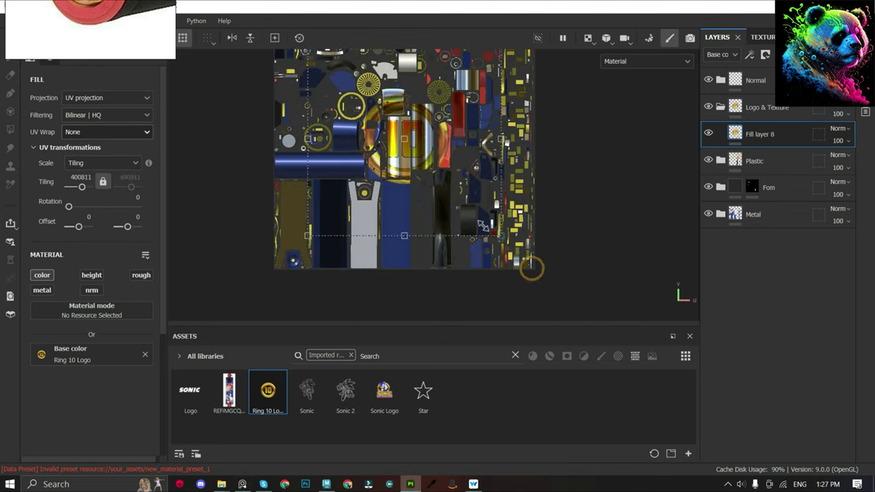
{"action": "scroll", "coordinate": [440, 180], "scroll_direction": "up", "scroll_amount": 2}
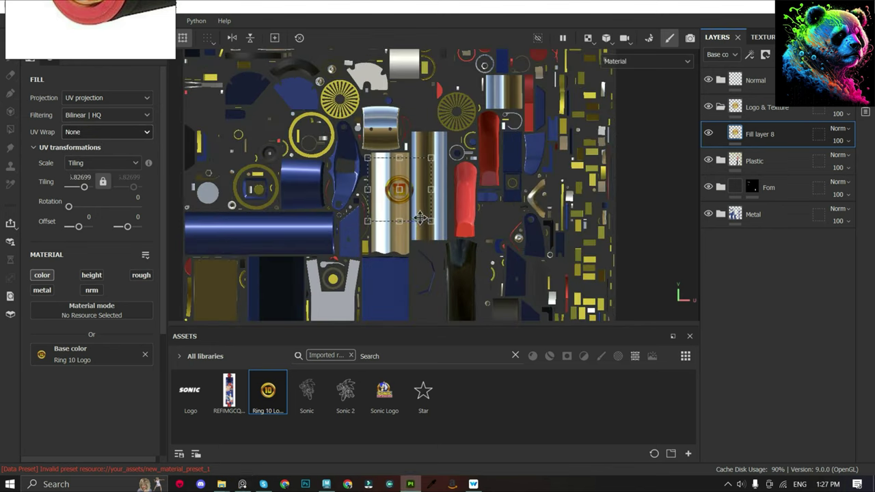
{"action": "key", "text": "F1"}
Resize and shrink the Ring 10 Logo projection to fit the handlebar end cap.
{"action": "scroll", "coordinate": [414, 151], "scroll_direction": "down", "scroll_amount": 2}
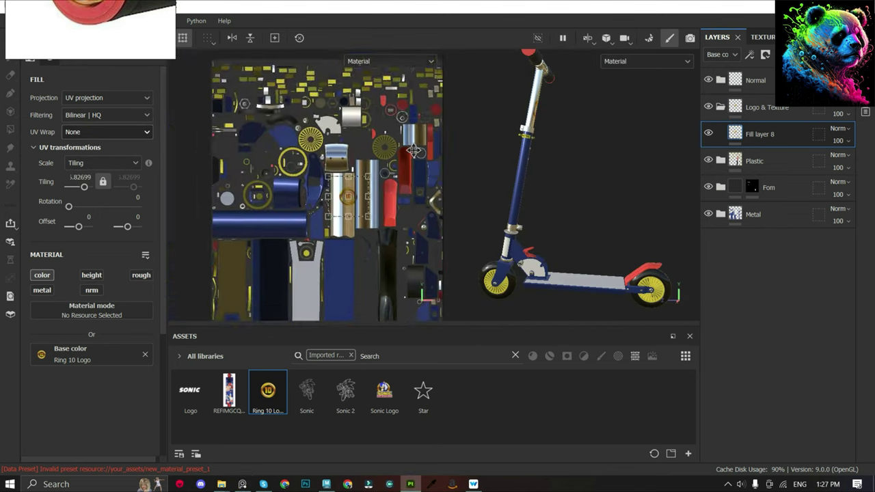
{"action": "scroll", "coordinate": [270, 292], "scroll_direction": "up", "scroll_amount": 5}
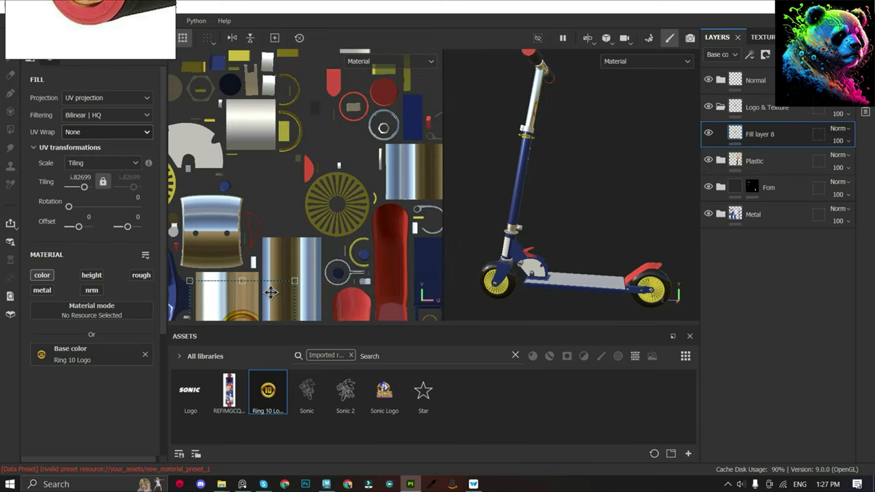
{"action": "scroll", "coordinate": [560, 107], "scroll_direction": "up", "scroll_amount": 5}
{"action": "scroll", "coordinate": [343, 205], "scroll_direction": "up", "scroll_amount": 2}
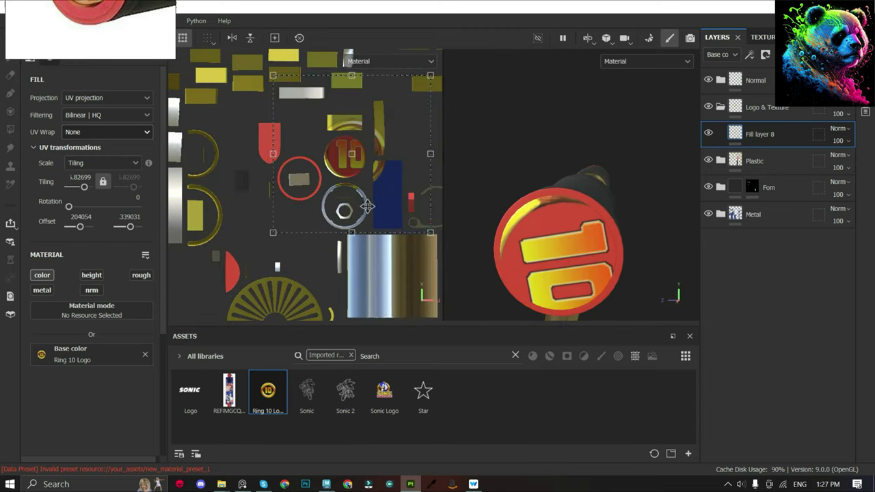
{"action": "left_click_drag", "start_coordinate": [355, 205], "coordinate": [369, 202]}
{"action": "scroll", "coordinate": [369, 201], "scroll_direction": "up", "scroll_amount": 3}
{"action": "left_click_drag", "start_coordinate": [361, 171], "coordinate": [337, 200]}
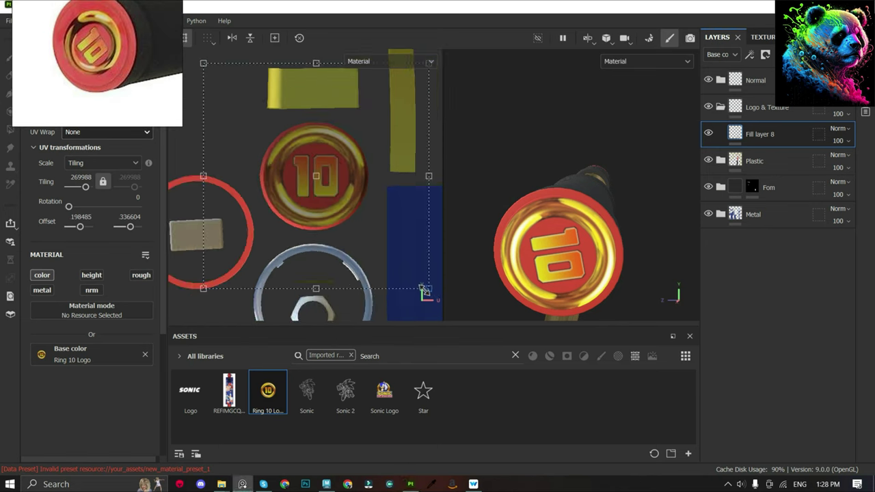
{"action": "scroll", "coordinate": [577, 190], "scroll_direction": "down", "scroll_amount": 3}
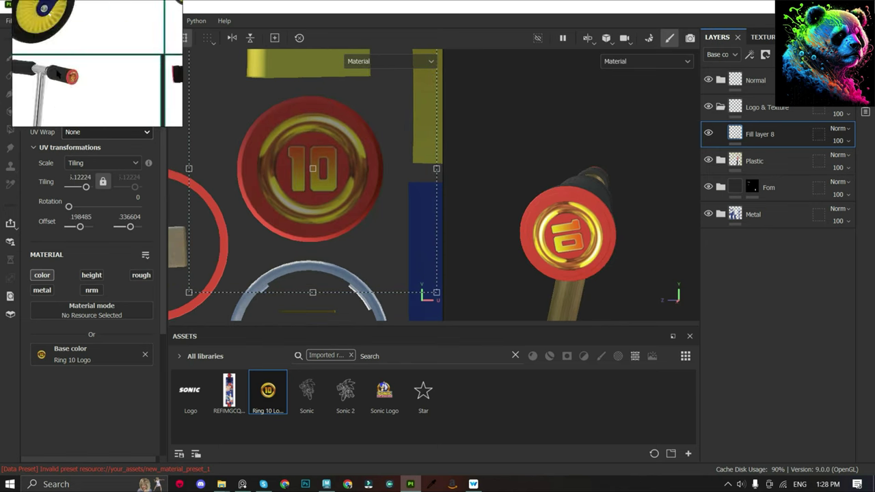
{"action": "scroll", "coordinate": [577, 190], "scroll_direction": "down", "scroll_amount": 2}
Expand and select the Logo & Texture folder while viewing the grip's logo end.
{"action": "left_click_drag", "start_coordinate": [576, 188], "coordinate": [585, 180], "text": "alt"}
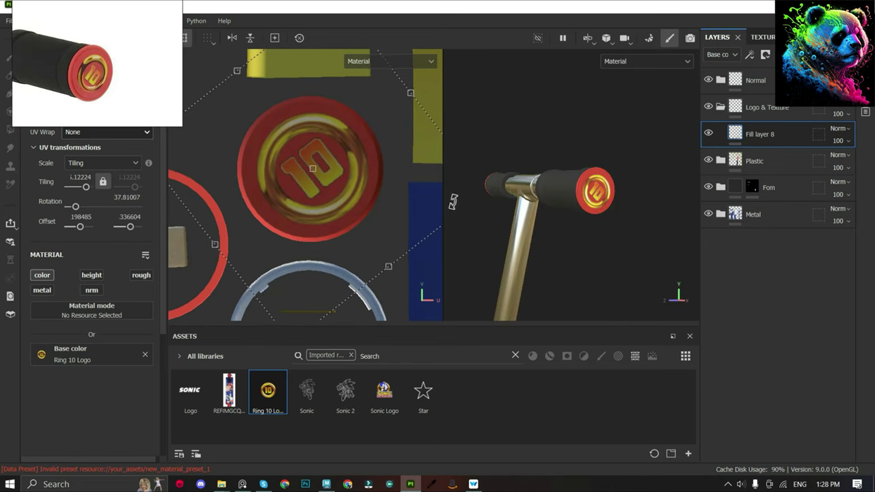
{"action": "scroll", "coordinate": [343, 165], "scroll_direction": "down", "scroll_amount": 2}
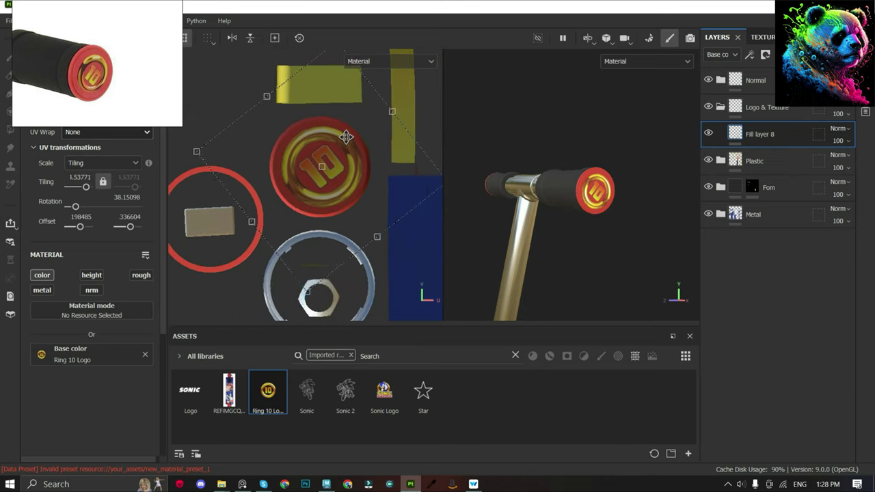
{"action": "scroll", "coordinate": [347, 137], "scroll_direction": "up", "scroll_amount": 3}
{"action": "left_click_drag", "start_coordinate": [737, 107], "coordinate": [737, 109]}
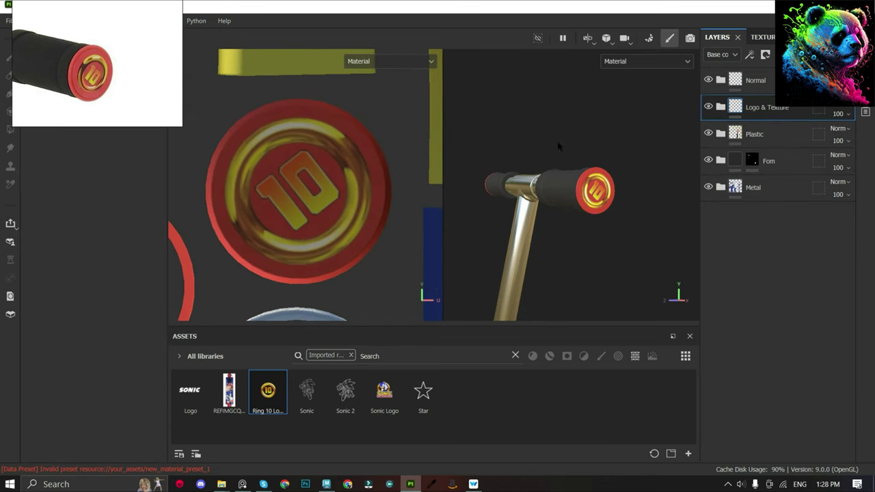
{"action": "scroll", "coordinate": [558, 142], "scroll_direction": "up", "scroll_amount": 3}
{"action": "left_click", "coordinate": [721, 108]}
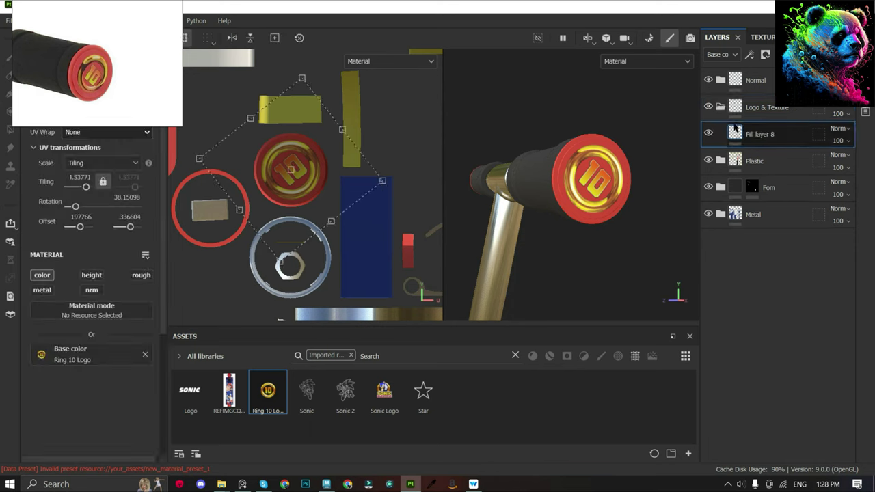
{"action": "scroll", "coordinate": [383, 174], "scroll_direction": "up", "scroll_amount": 3}
{"action": "left_click", "coordinate": [724, 108]}
{"action": "scroll", "coordinate": [383, 131], "scroll_direction": "down", "scroll_amount": 3}
{"action": "mouse_move", "coordinate": [618, 171]}
{"action": "left_mouse_down", "text": "alt"}
{"action": "mouse_move", "coordinate": [652, 166]}
{"action": "mouse_move", "coordinate": [538, 185]}
{"action": "left_mouse_up", "text": "alt"}
{"action": "scroll", "coordinate": [652, 166], "scroll_direction": "up", "scroll_amount": 3}
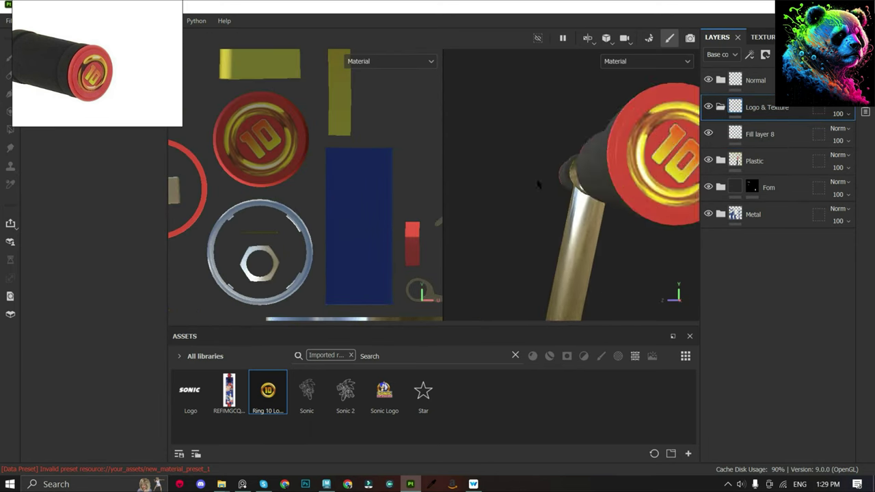
{"action": "scroll", "coordinate": [538, 184], "scroll_direction": "down", "scroll_amount": 5}
{"action": "left_click", "coordinate": [709, 187]}
Compare the stem with the enlarged Sonic stem reference, then collapse Logo & Texture.
{"action": "left_click_drag", "start_coordinate": [690, 186], "coordinate": [523, 183], "text": "alt"}
{"action": "scroll", "coordinate": [523, 184], "scroll_direction": "up", "scroll_amount": 3}
{"action": "left_click_drag", "start_coordinate": [714, 186], "coordinate": [549, 144], "text": "alt"}
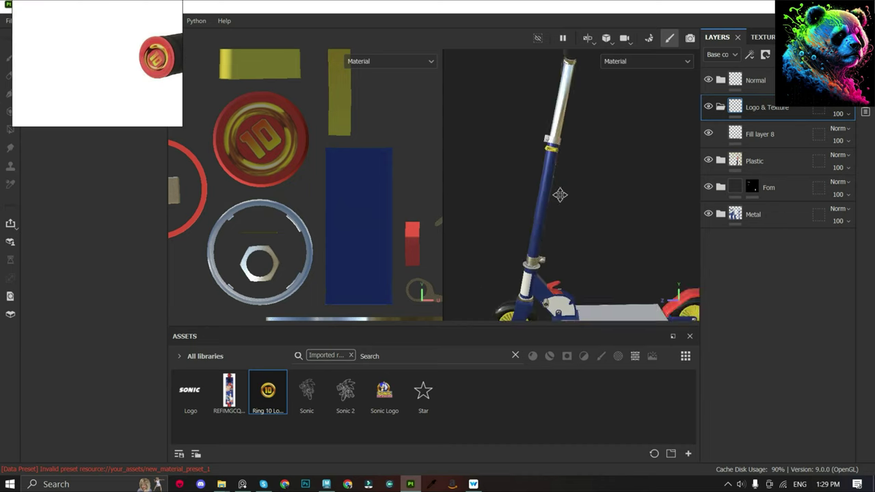
{"action": "left_click_drag", "start_coordinate": [559, 195], "coordinate": [133, 72], "text": "alt"}
{"action": "left_click", "coordinate": [132, 72]}
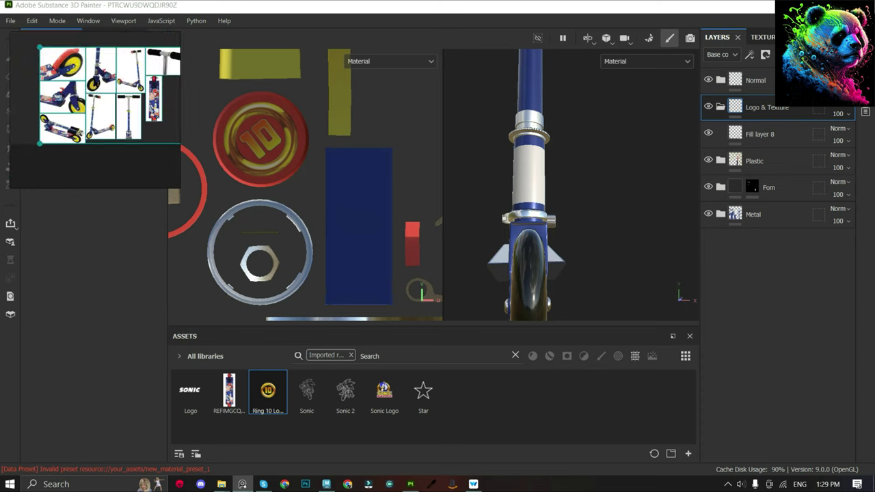
{"action": "double_click", "coordinate": [161, 120]}
{"action": "scroll", "coordinate": [128, 143], "scroll_direction": "up", "scroll_amount": 3}
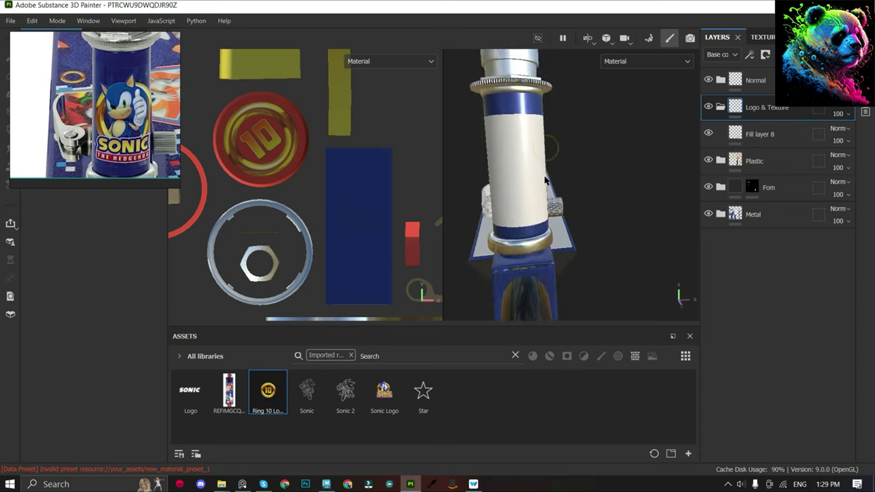
{"action": "left_click_drag", "start_coordinate": [589, 199], "coordinate": [714, 116], "text": "alt"}
{"action": "left_click", "coordinate": [719, 107]}
Add a fill layer coloured with blue sampled from the reference and give it a black mask.
{"action": "left_click", "coordinate": [782, 54]}
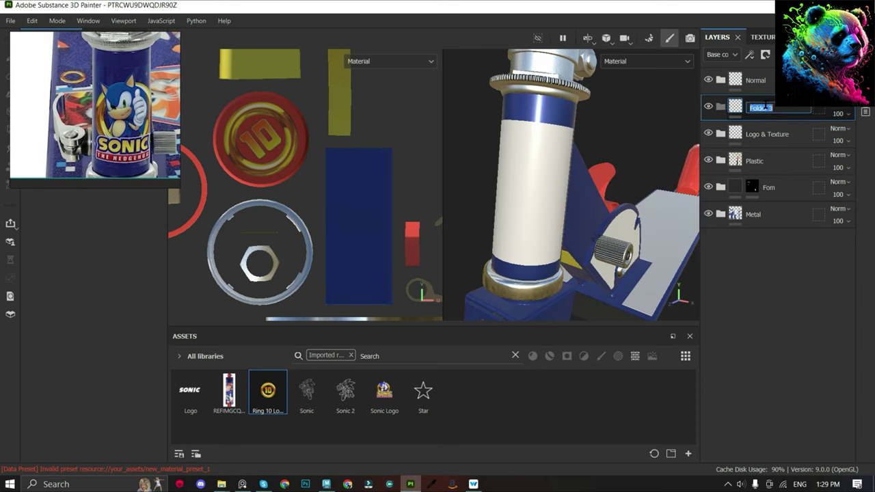
{"action": "left_click", "coordinate": [797, 54]}
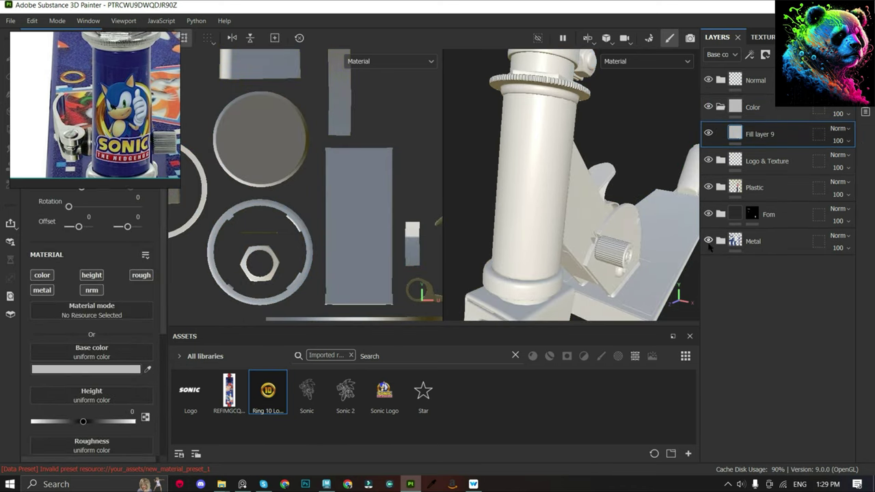
{"action": "left_click", "coordinate": [131, 63]}
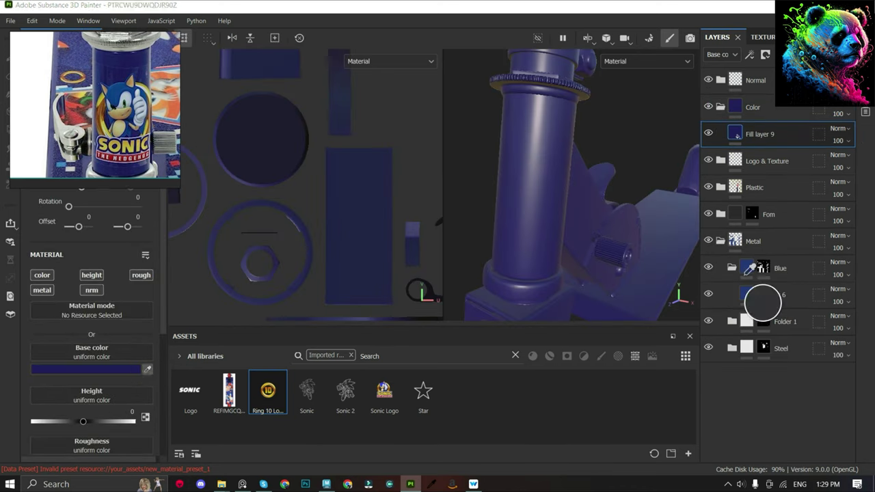
{"action": "left_click", "coordinate": [747, 269]}
{"action": "left_click", "coordinate": [766, 54]}
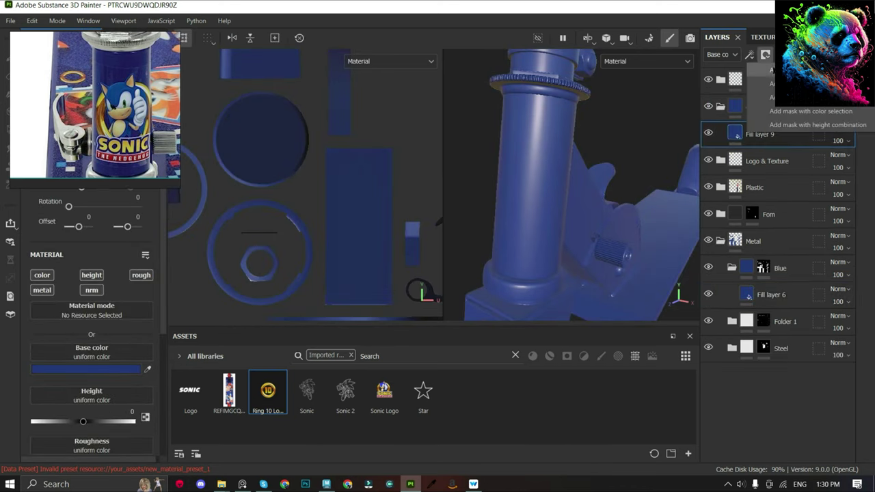
{"action": "left_click", "coordinate": [752, 68]}
Raise the trial blue fill's metallic to about 0.55, then delete that layer.
{"action": "scroll", "coordinate": [122, 331], "scroll_direction": "down", "scroll_amount": 3}
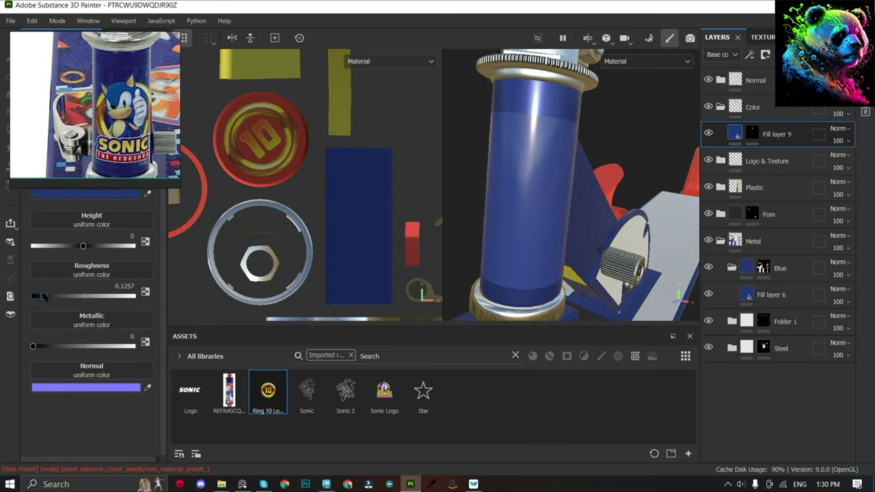
{"action": "left_click_drag", "start_coordinate": [557, 179], "coordinate": [508, 165], "text": "alt"}
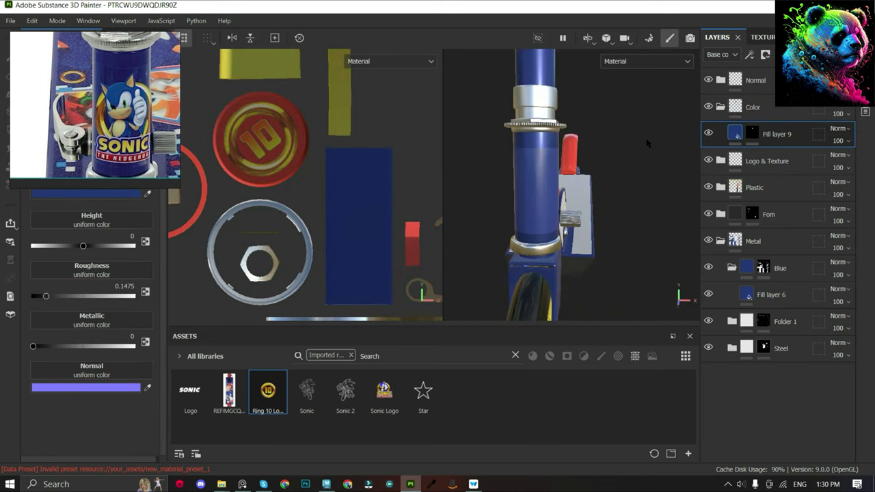
{"action": "left_click_drag", "start_coordinate": [57, 346], "coordinate": [88, 346]}
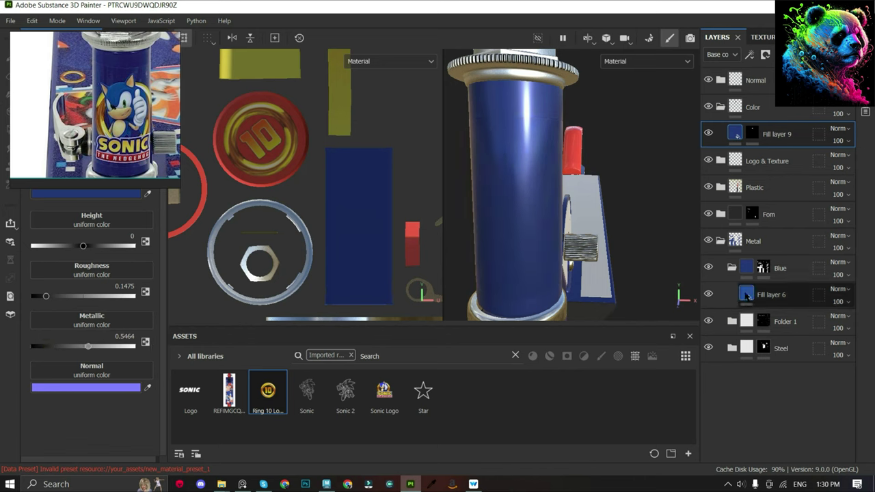
{"action": "mouse_move", "coordinate": [519, 178]}
{"action": "left_mouse_down", "text": "alt"}
{"action": "mouse_move", "coordinate": [636, 190]}
{"action": "mouse_move", "coordinate": [589, 190]}
{"action": "left_mouse_up", "text": "alt"}
{"action": "key", "text": "Delete"}
{"action": "mouse_move", "coordinate": [519, 158]}
{"action": "left_mouse_down", "text": "alt"}
{"action": "mouse_move", "coordinate": [601, 164]}
{"action": "mouse_move", "coordinate": [609, 146]}
{"action": "mouse_move", "coordinate": [588, 157]}
{"action": "left_mouse_up", "text": "alt"}
{"action": "left_click", "coordinate": [766, 54]}
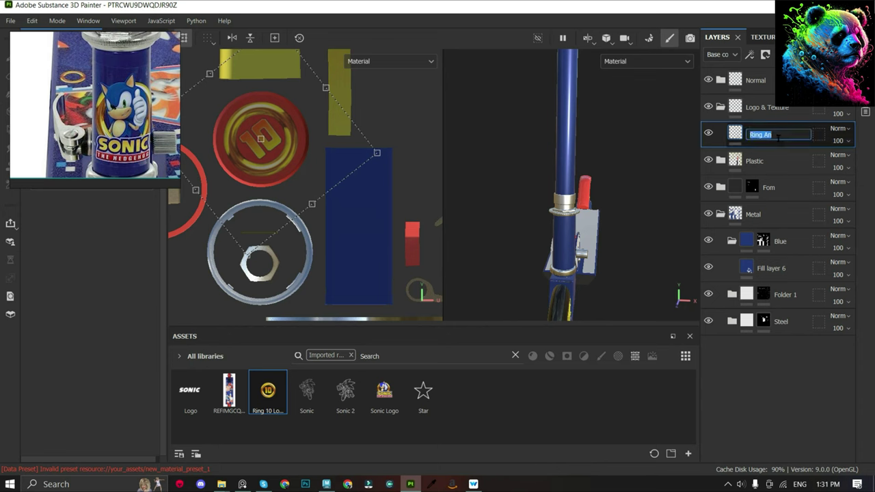
Apply Sonic Logo as non-repeating base colour, then add a fill layer with a fill-effect mask.
{"action": "key", "text": "ctrl+y"}
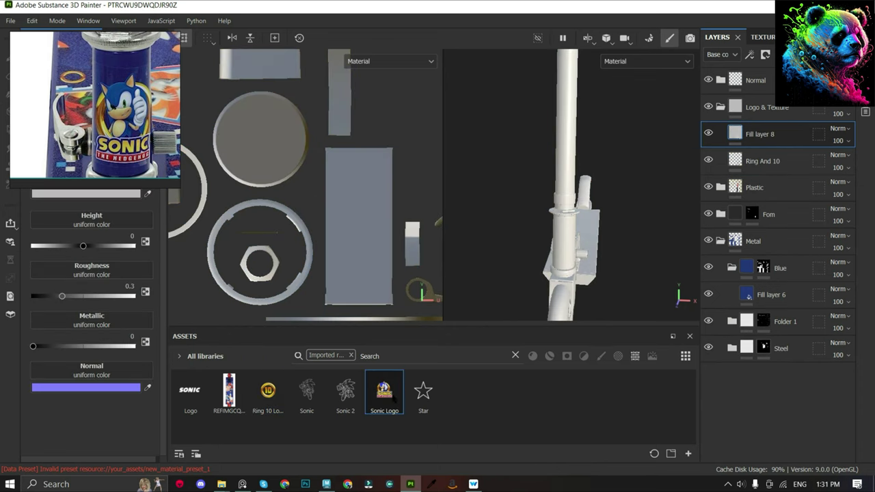
{"action": "key", "text": "ctrl+y"}
{"action": "left_click", "coordinate": [108, 132]}
{"action": "left_click", "coordinate": [108, 145]}
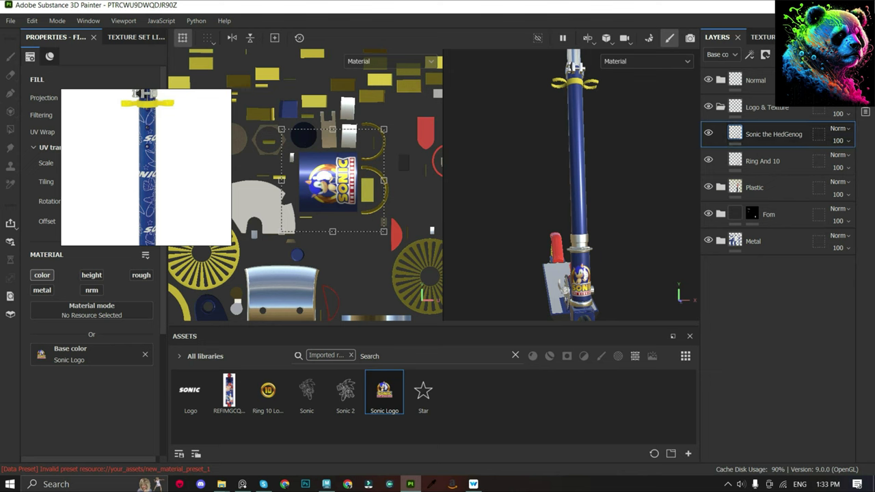
{"action": "left_click", "coordinate": [766, 54]}
{"action": "left_click", "coordinate": [104, 358]}
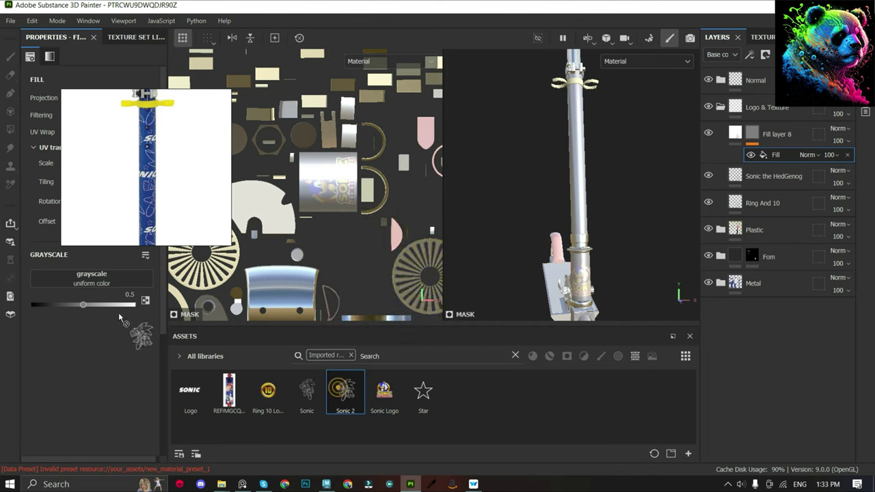
Use the Sonic 2 line art as the mask fill's grayscale with UV Wrap set to None.
{"action": "left_click_drag", "start_coordinate": [347, 395], "coordinate": [92, 279]}
{"action": "left_click", "coordinate": [105, 131]}
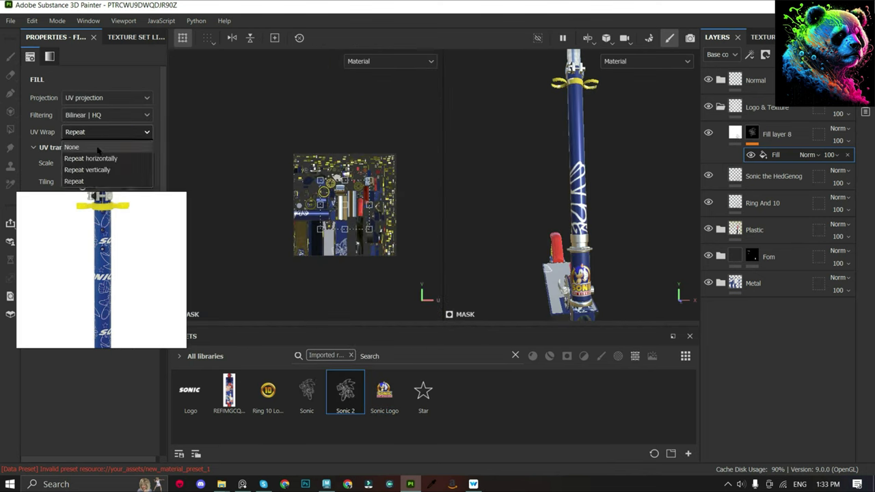
{"action": "left_click", "coordinate": [72, 180]}
{"action": "scroll", "coordinate": [346, 282], "scroll_direction": "up", "scroll_amount": 5}
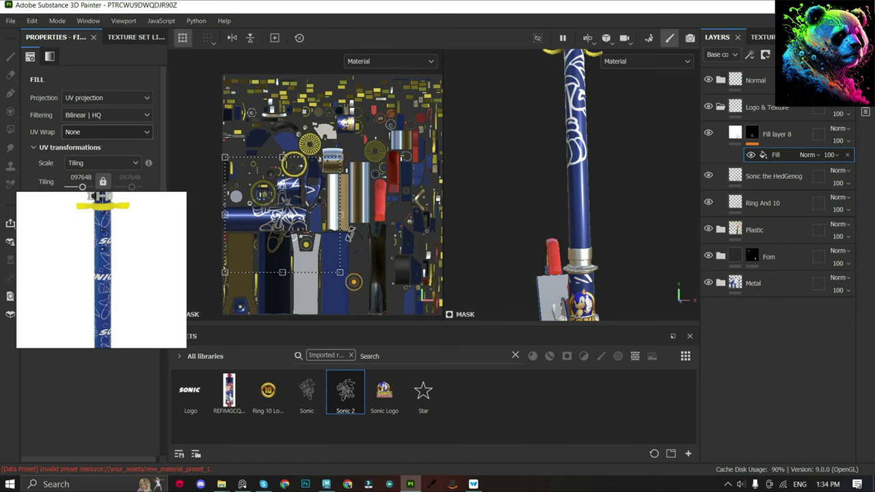
{"action": "left_click_drag", "start_coordinate": [587, 191], "coordinate": [545, 190], "text": "alt"}
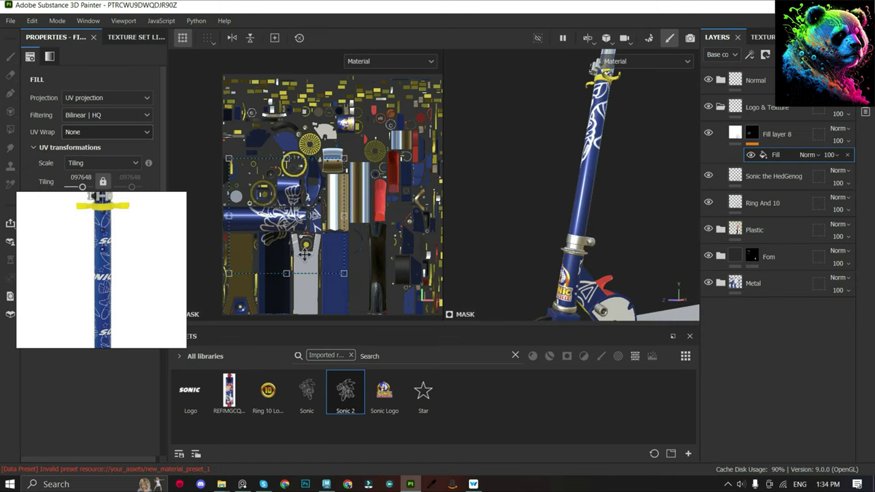
{"action": "scroll", "coordinate": [294, 245], "scroll_direction": "up", "scroll_amount": 3}
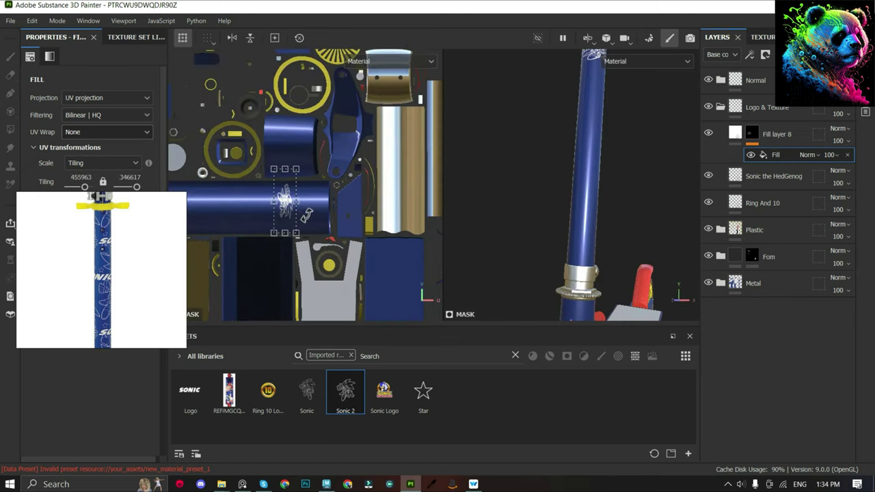
Scale and position the Sonic 2 outline projection onto the stem tube's UV strip.
{"action": "left_click_drag", "start_coordinate": [301, 235], "coordinate": [421, 179]}
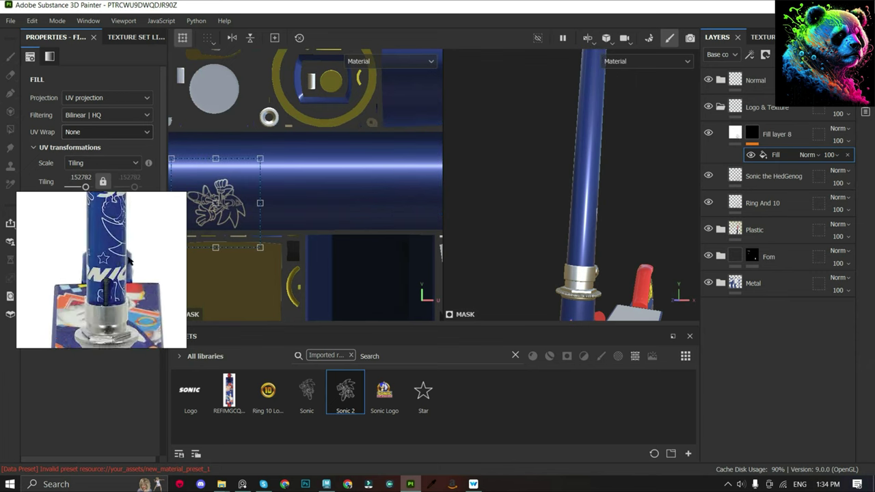
{"action": "left_click_drag", "start_coordinate": [547, 198], "coordinate": [545, 216], "text": "alt"}
{"action": "scroll", "coordinate": [215, 203], "scroll_direction": "up", "scroll_amount": 1}
{"action": "left_click_drag", "start_coordinate": [215, 202], "coordinate": [197, 176]}
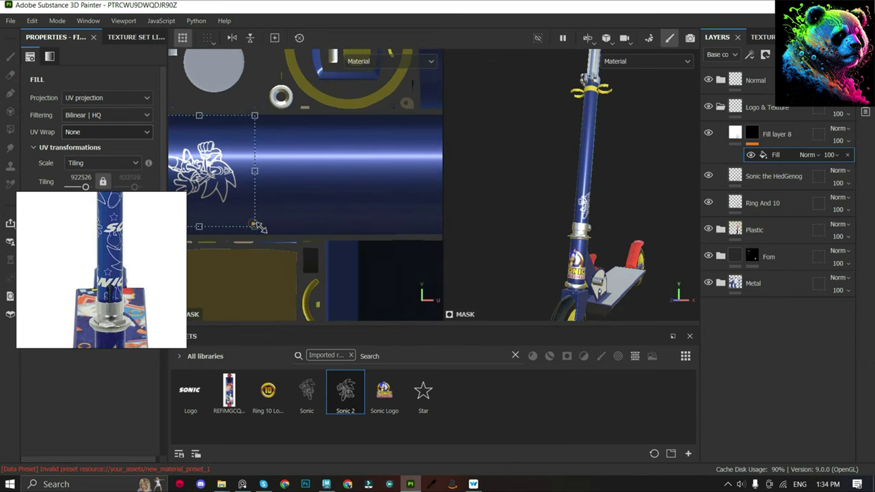
{"action": "left_click_drag", "start_coordinate": [257, 225], "coordinate": [310, 248]}
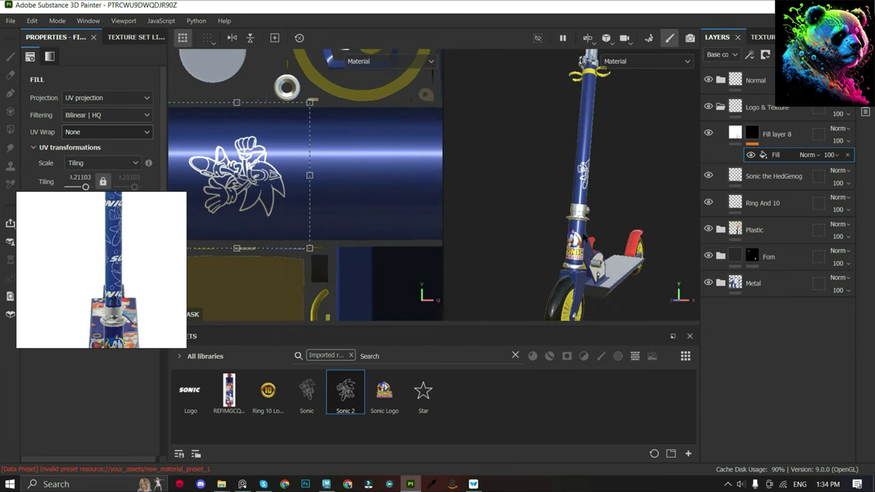
{"action": "left_click_drag", "start_coordinate": [240, 175], "coordinate": [282, 177]}
{"action": "left_click_drag", "start_coordinate": [560, 156], "coordinate": [589, 156], "text": "alt"}
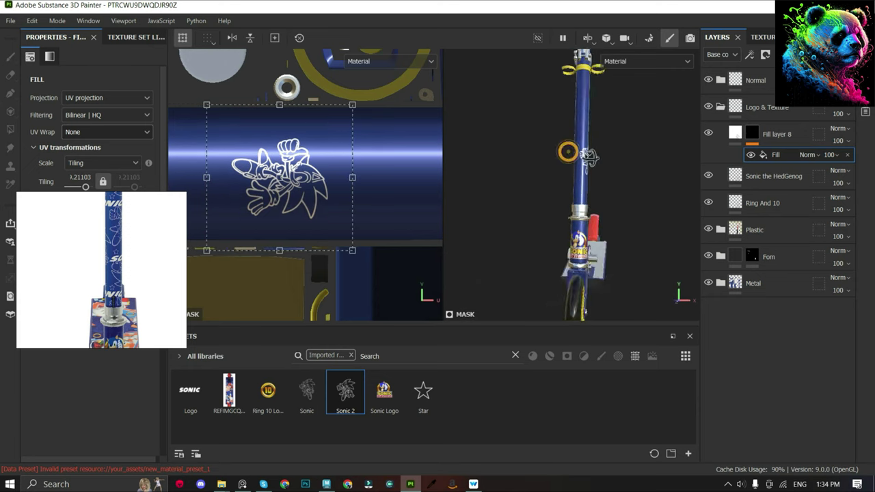
{"action": "left_click_drag", "start_coordinate": [288, 206], "coordinate": [287, 196]}
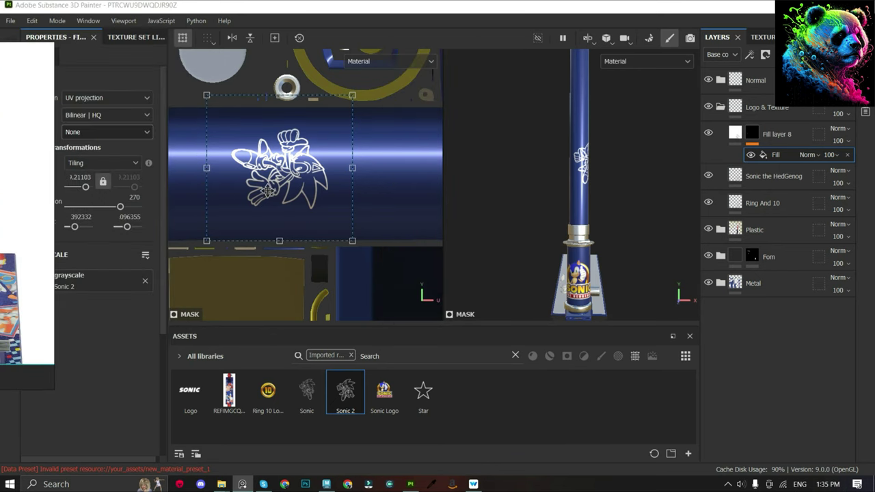
{"action": "left_click_drag", "start_coordinate": [267, 190], "coordinate": [299, 190]}
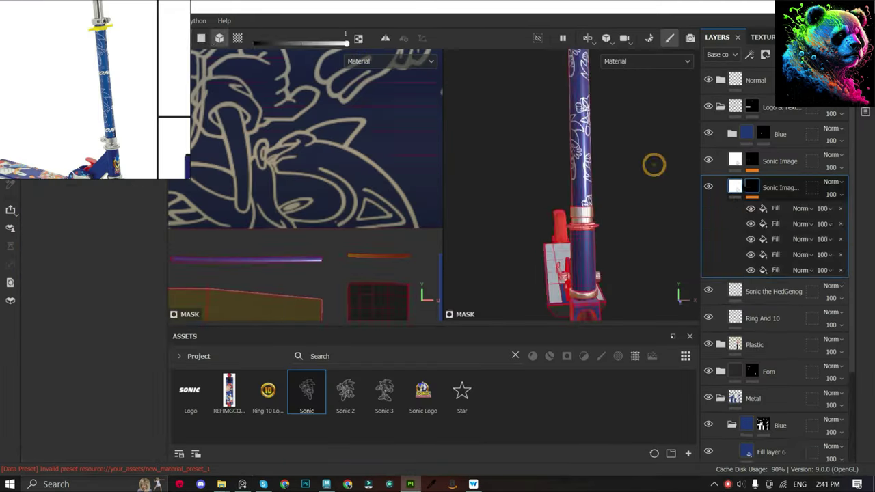
Create a Sonic Text folder holding a white colour-only fill masked by the Logo artwork.
{"action": "key", "text": "ctrl+g"}
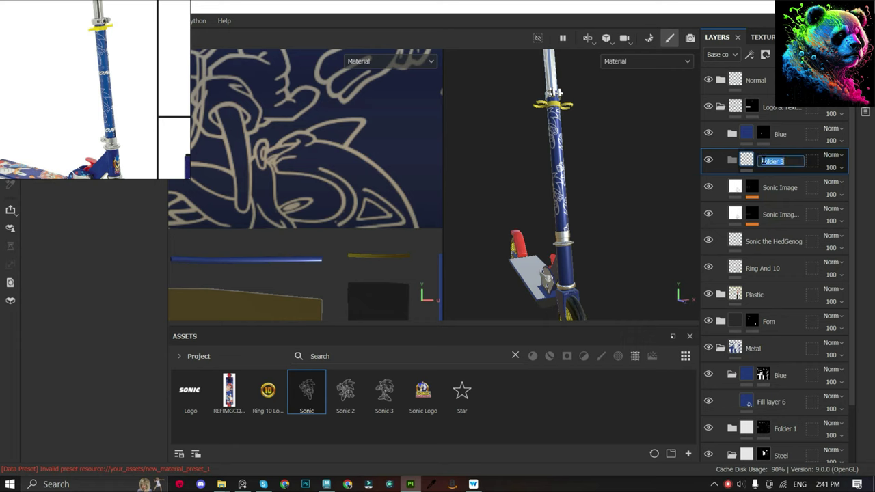
{"action": "left_click", "coordinate": [781, 54]}
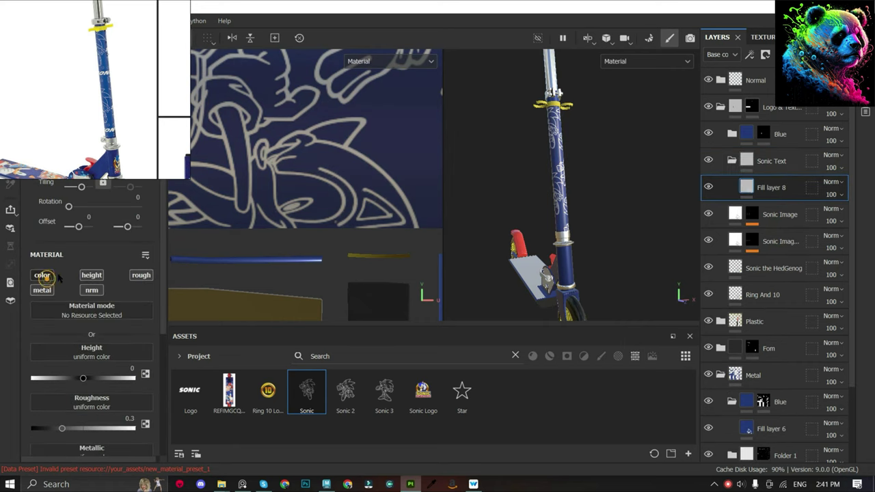
{"action": "left_click", "coordinate": [42, 275], "text": "ctrl"}
{"action": "left_click", "coordinate": [76, 369]}
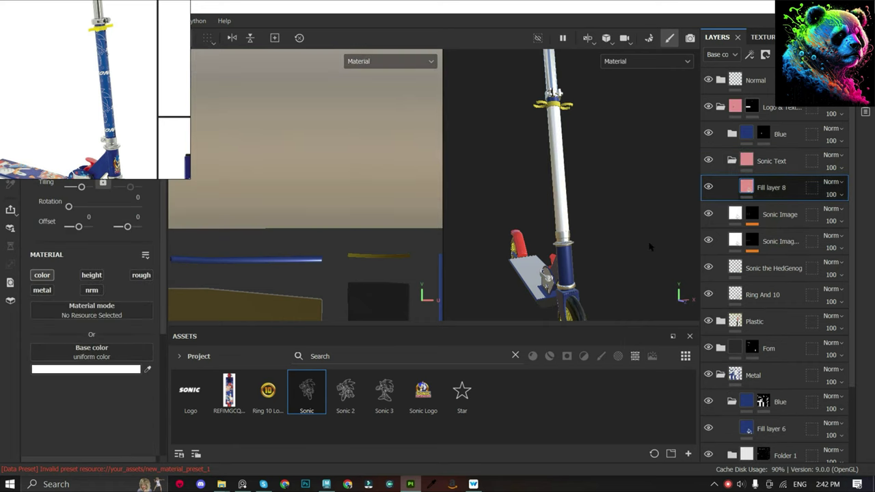
{"action": "left_click", "coordinate": [772, 83]}
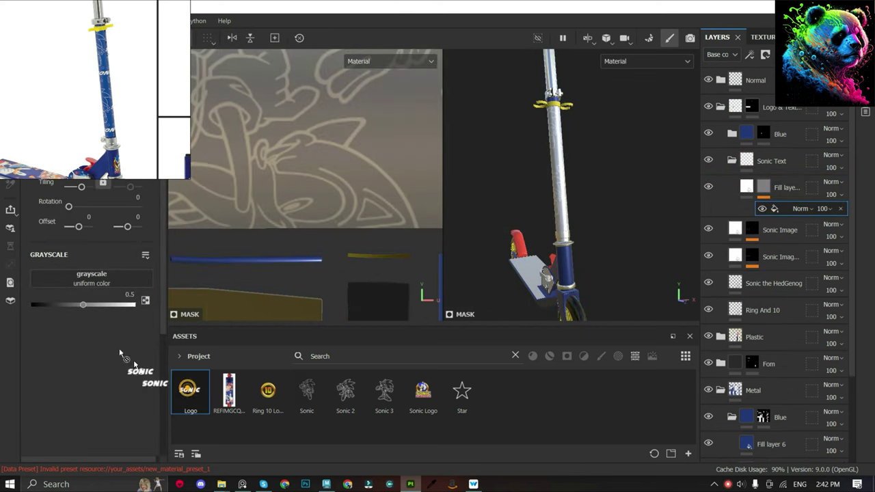
{"action": "left_click_drag", "start_coordinate": [119, 354], "coordinate": [91, 277]}
Stretch the Logo projection to about 1.09 × 0.47 tiling and place it on the stem.
{"action": "mouse_move", "coordinate": [250, 198]}
{"action": "left_mouse_down"}
{"action": "mouse_move", "coordinate": [376, 200]}
{"action": "mouse_move", "coordinate": [265, 232]}
{"action": "left_mouse_up"}
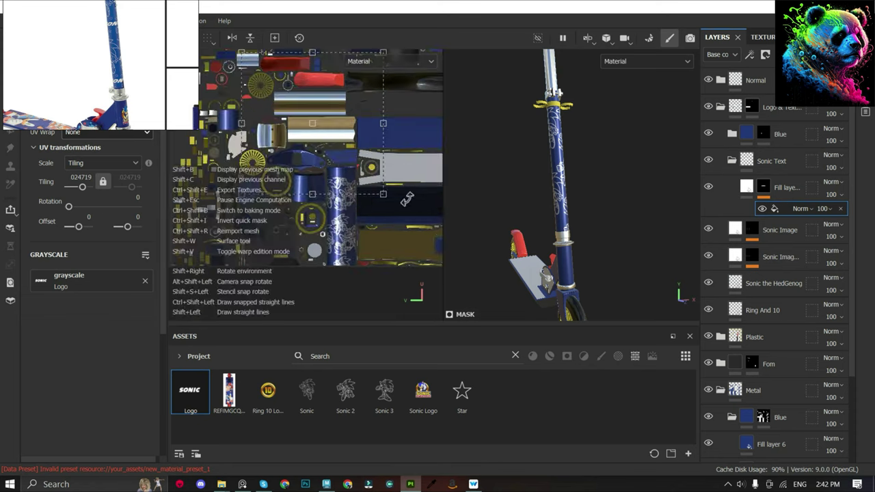
{"action": "scroll", "coordinate": [265, 233], "scroll_direction": "up", "scroll_amount": 2}
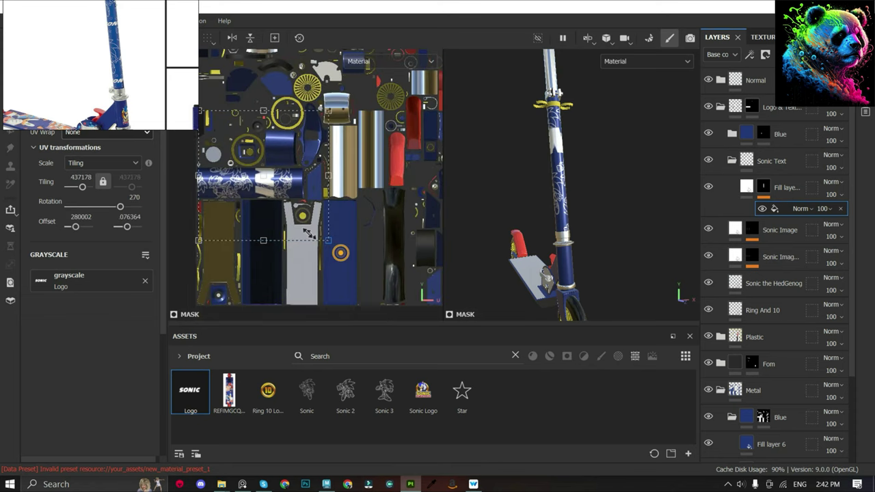
{"action": "scroll", "coordinate": [294, 229], "scroll_direction": "up", "scroll_amount": 2}
{"action": "scroll", "coordinate": [324, 227], "scroll_direction": "up", "scroll_amount": 2}
{"action": "scroll", "coordinate": [355, 224], "scroll_direction": "up", "scroll_amount": 2}
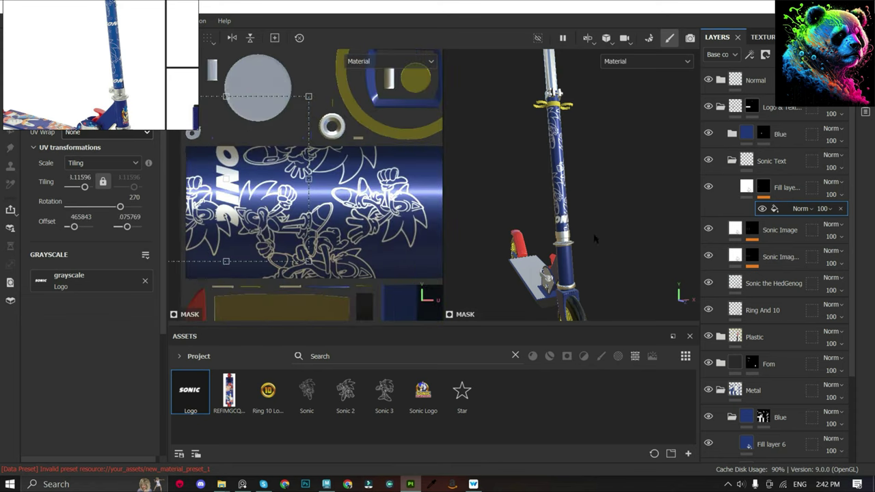
{"action": "scroll", "coordinate": [594, 238], "scroll_direction": "up", "scroll_amount": 3}
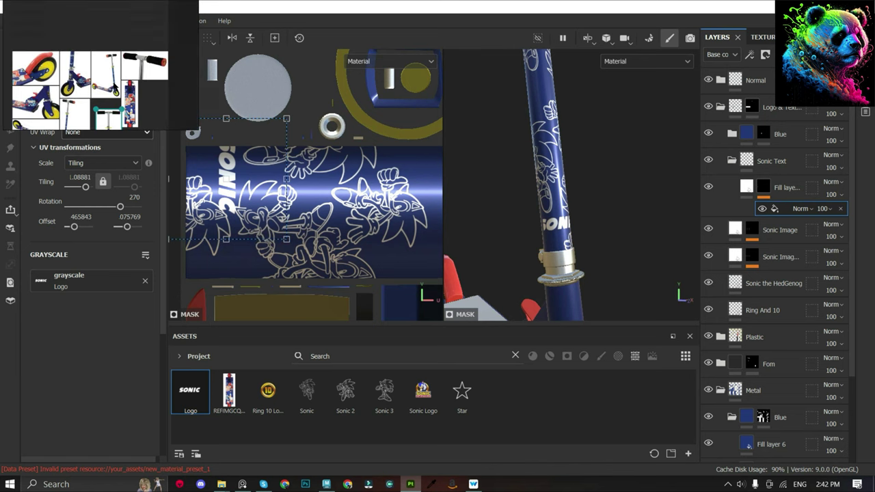
{"action": "scroll", "coordinate": [245, 198], "scroll_direction": "up", "scroll_amount": 2}
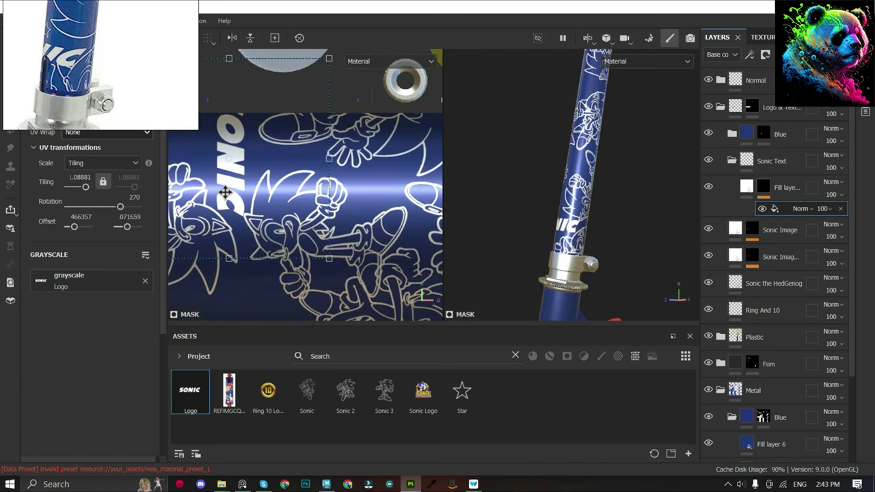
{"action": "left_click_drag", "start_coordinate": [330, 158], "coordinate": [235, 192]}
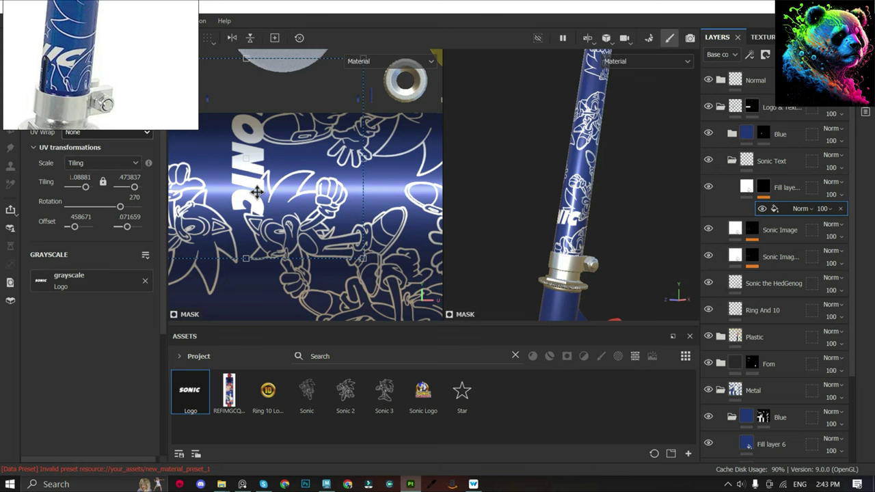
{"action": "mouse_move", "coordinate": [597, 238]}
{"action": "left_mouse_down", "text": "alt"}
{"action": "mouse_move", "coordinate": [628, 219]}
{"action": "mouse_move", "coordinate": [453, 211]}
{"action": "mouse_move", "coordinate": [711, 214]}
{"action": "left_mouse_up", "text": "alt"}
Duplicate the Sonic artwork fill effect and slide the copy further along the stem.
{"action": "key", "text": "ctrl+d"}
{"action": "mouse_move", "coordinate": [400, 189]}
{"action": "left_mouse_down"}
{"action": "mouse_move", "coordinate": [311, 262]}
{"action": "mouse_move", "coordinate": [283, 226]}
{"action": "mouse_move", "coordinate": [289, 246]}
{"action": "left_mouse_up"}
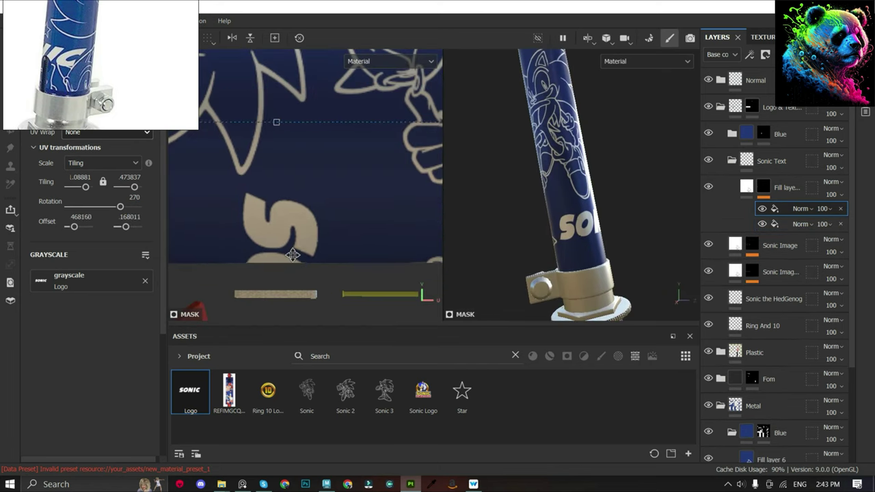
{"action": "left_click_drag", "start_coordinate": [504, 227], "coordinate": [621, 180], "text": "alt"}
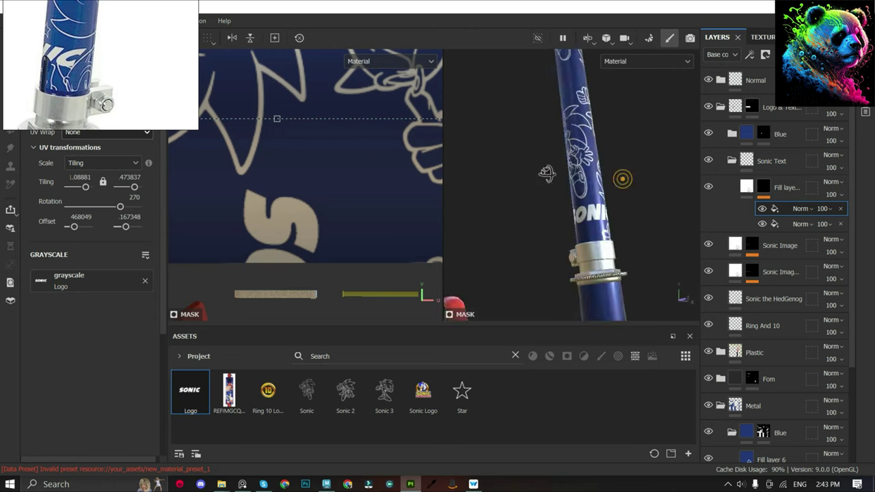
{"action": "scroll", "coordinate": [621, 179], "scroll_direction": "down", "scroll_amount": 5}
{"action": "scroll", "coordinate": [601, 143], "scroll_direction": "up", "scroll_amount": 2}
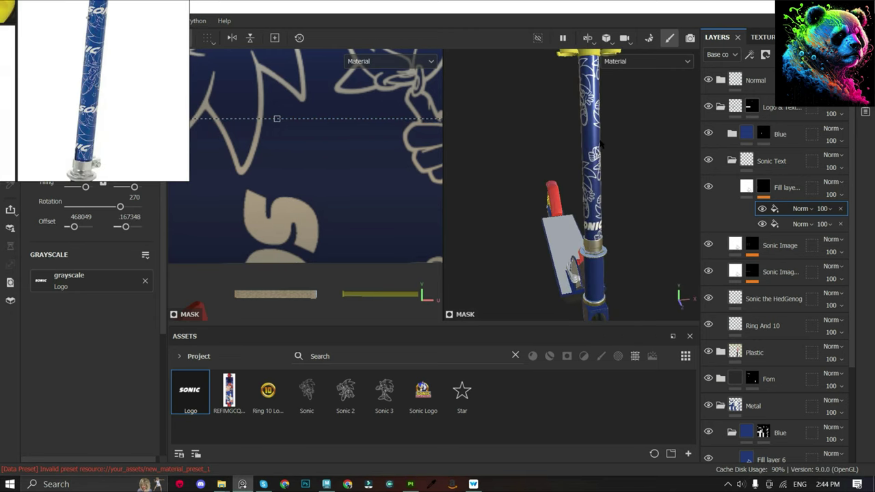
{"action": "left_click_drag", "start_coordinate": [631, 245], "coordinate": [509, 205], "text": "alt"}
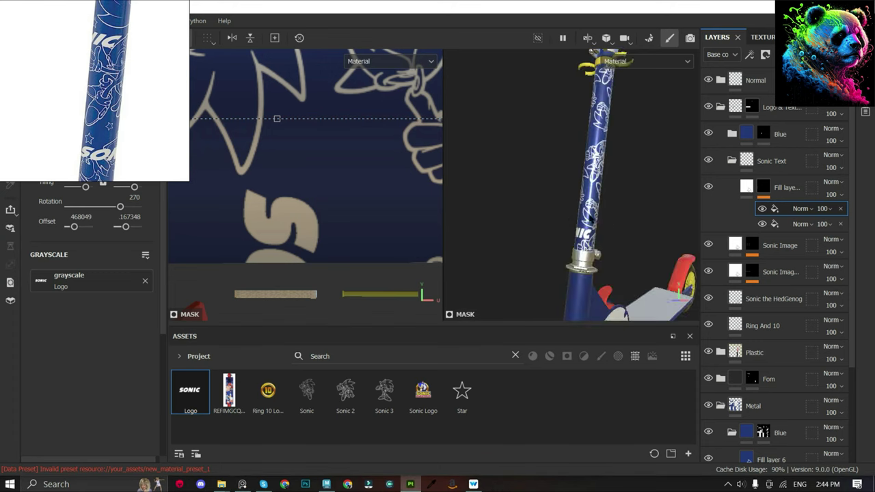
{"action": "scroll", "coordinate": [509, 206], "scroll_direction": "up", "scroll_amount": 2}
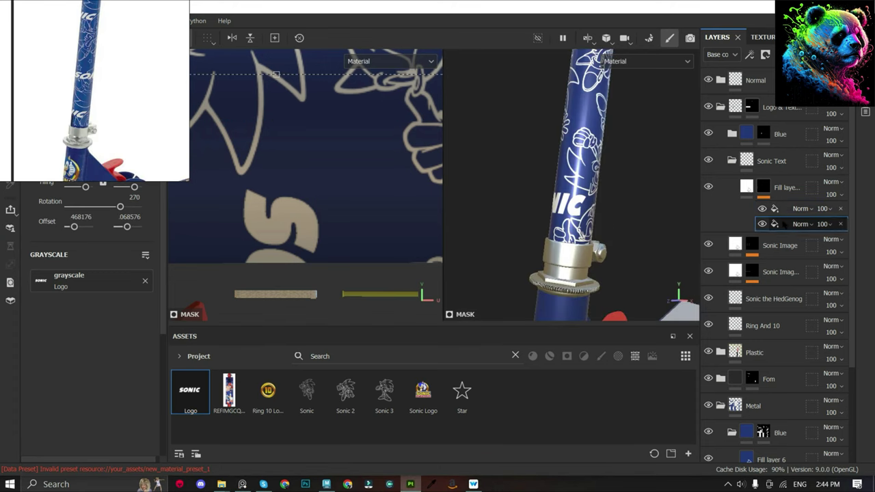
{"action": "left_click_drag", "start_coordinate": [783, 224], "coordinate": [774, 211]}
{"action": "scroll", "coordinate": [281, 159], "scroll_direction": "down", "scroll_amount": 4}
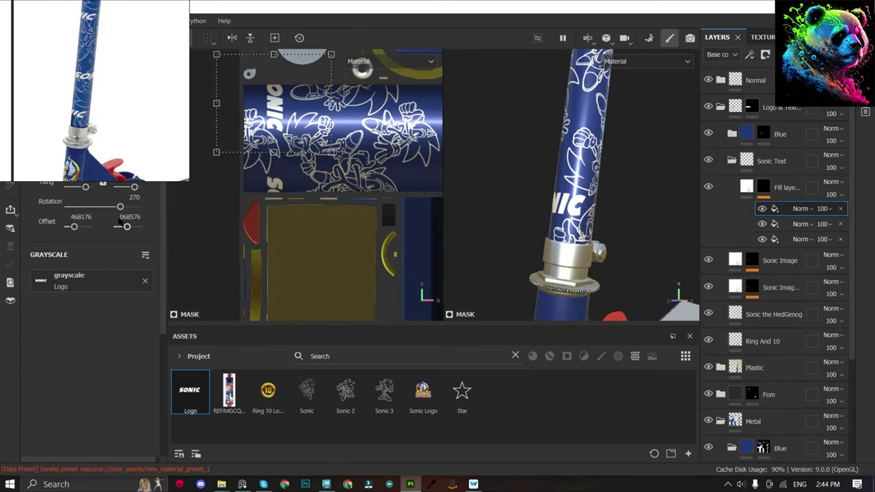
{"action": "mouse_move", "coordinate": [303, 95]}
{"action": "left_mouse_down"}
{"action": "mouse_move", "coordinate": [361, 97]}
{"action": "mouse_move", "coordinate": [357, 122]}
{"action": "left_mouse_up"}
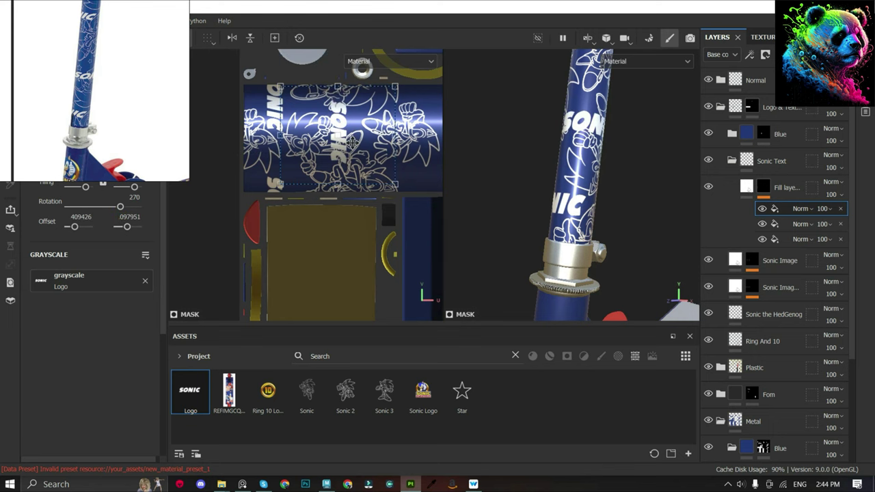
{"action": "key", "text": "f"}
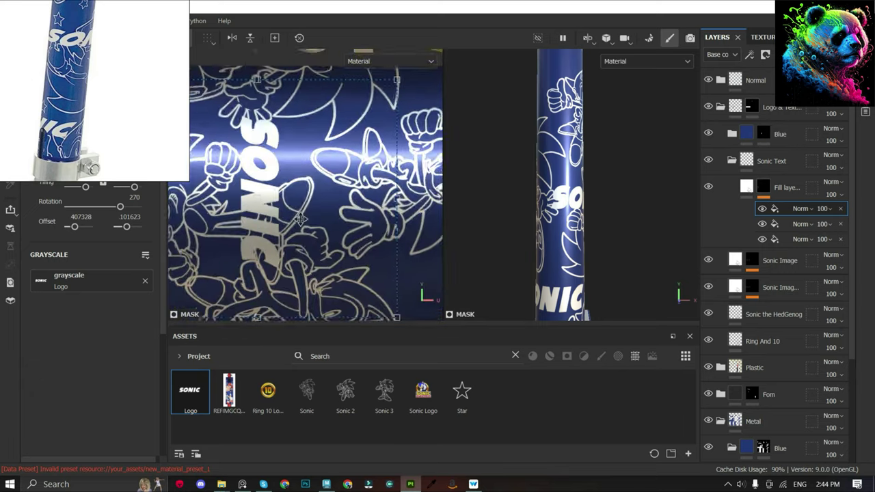
{"action": "left_click_drag", "start_coordinate": [280, 212], "coordinate": [288, 222]}
{"action": "scroll", "coordinate": [556, 172], "scroll_direction": "down", "scroll_amount": 3}
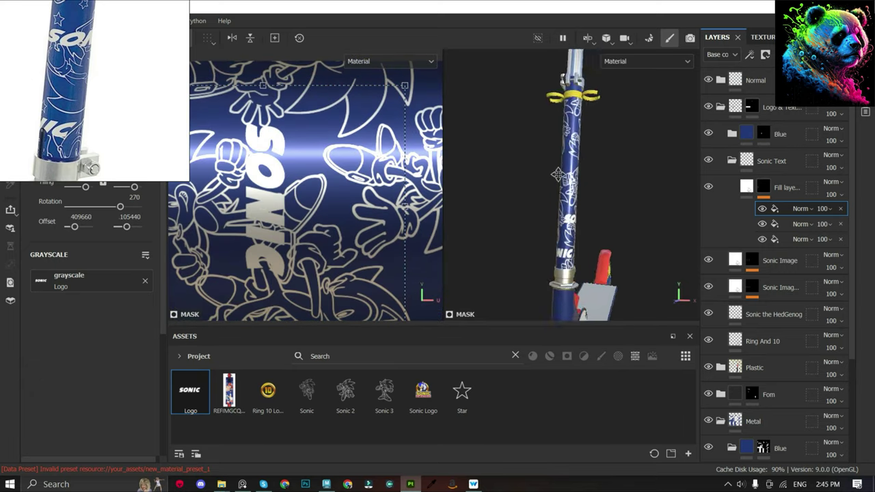
{"action": "scroll", "coordinate": [307, 154], "scroll_direction": "down", "scroll_amount": 2}
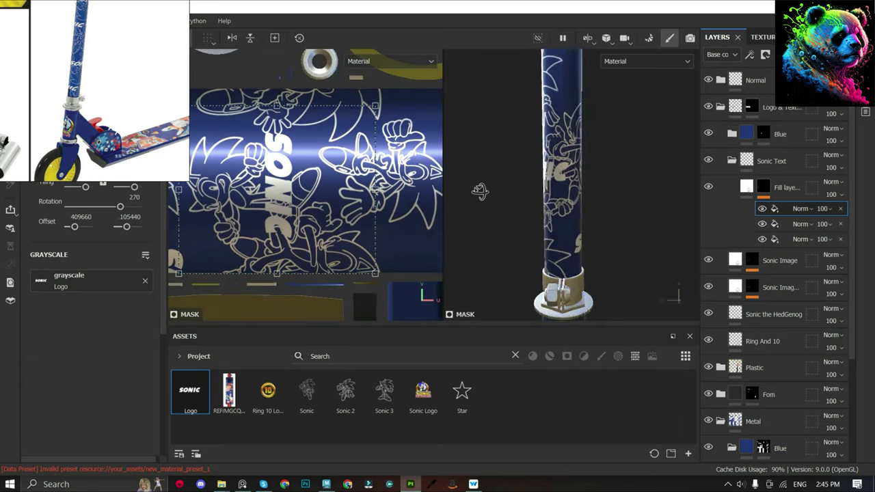
Make two more copies of the fill effect, moving and reordering them along the stem.
{"action": "left_click", "coordinate": [782, 240]}
{"action": "key", "text": "ctrl+d"}
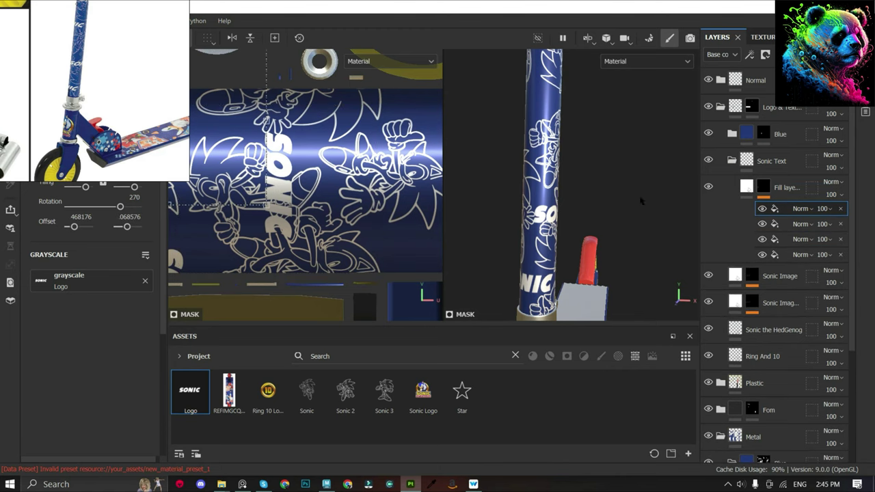
{"action": "scroll", "coordinate": [338, 278], "scroll_direction": "down", "scroll_amount": 2}
{"action": "left_click_drag", "start_coordinate": [332, 154], "coordinate": [408, 163]}
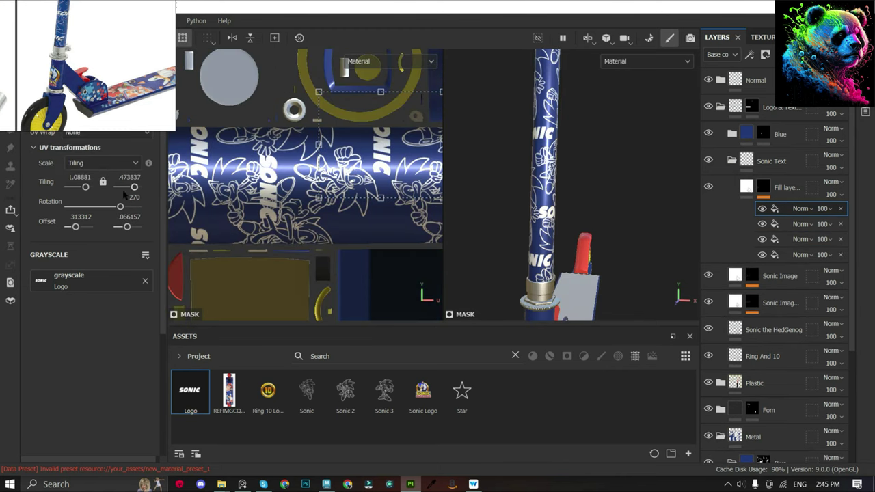
{"action": "left_click", "coordinate": [779, 239]}
{"action": "key", "text": "ctrl+d"}
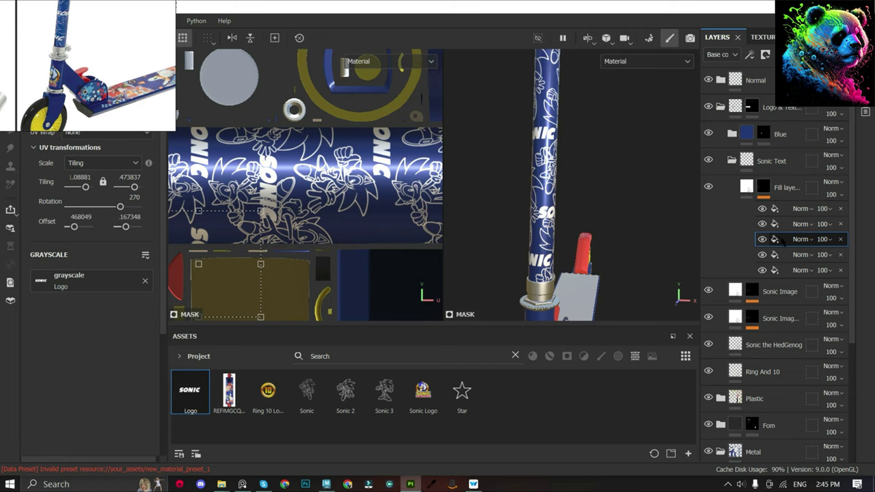
{"action": "left_click_drag", "start_coordinate": [762, 273], "coordinate": [788, 242]}
{"action": "left_click", "coordinate": [781, 254]}
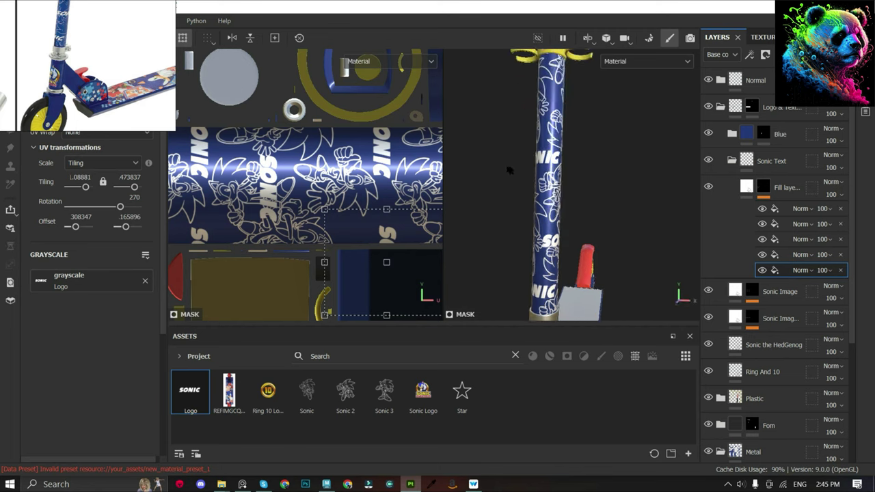
Nudge the SONIC lettering into place and check the stem base from new angles.
{"action": "scroll", "coordinate": [357, 254], "scroll_direction": "up", "scroll_amount": 3}
{"action": "scroll", "coordinate": [356, 253], "scroll_direction": "up", "scroll_amount": 3}
{"action": "left_click_drag", "start_coordinate": [357, 254], "coordinate": [361, 251]}
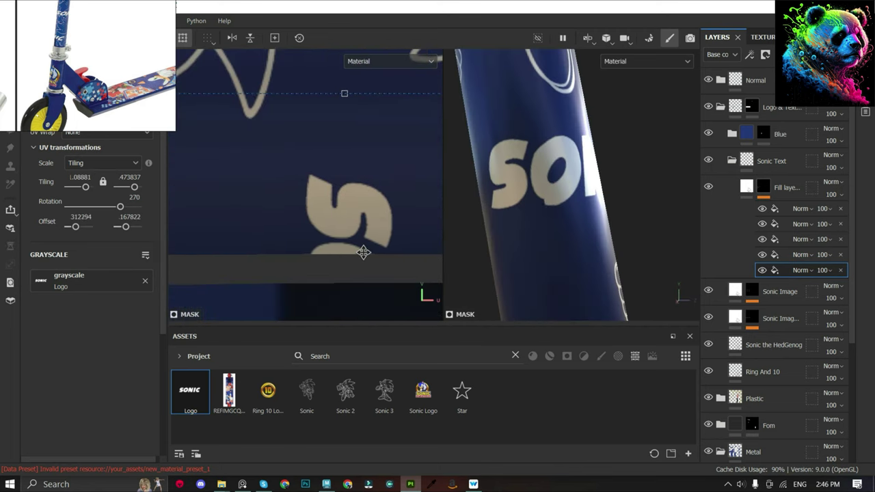
{"action": "scroll", "coordinate": [681, 172], "scroll_direction": "down", "scroll_amount": 2}
{"action": "scroll", "coordinate": [682, 172], "scroll_direction": "down", "scroll_amount": 3}
{"action": "left_click", "coordinate": [800, 224]}
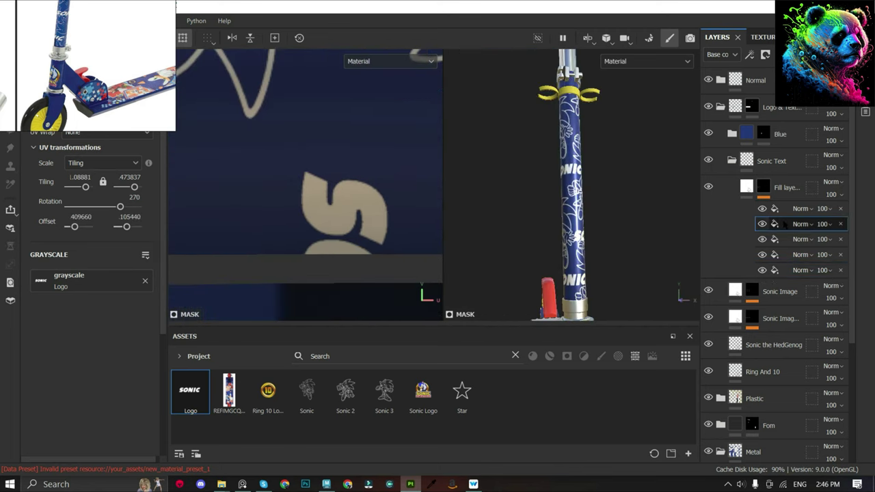
{"action": "scroll", "coordinate": [308, 205], "scroll_direction": "down", "scroll_amount": 5}
{"action": "scroll", "coordinate": [340, 212], "scroll_direction": "up", "scroll_amount": 5}
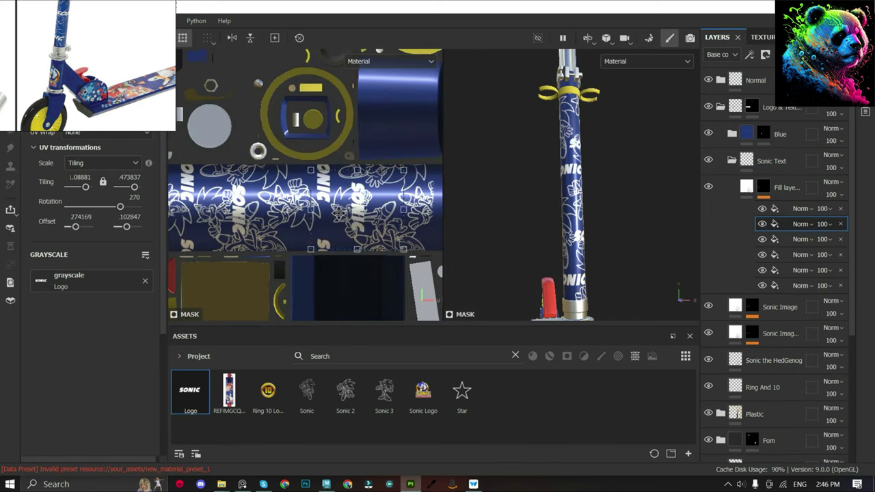
{"action": "scroll", "coordinate": [252, 236], "scroll_direction": "up", "scroll_amount": 2}
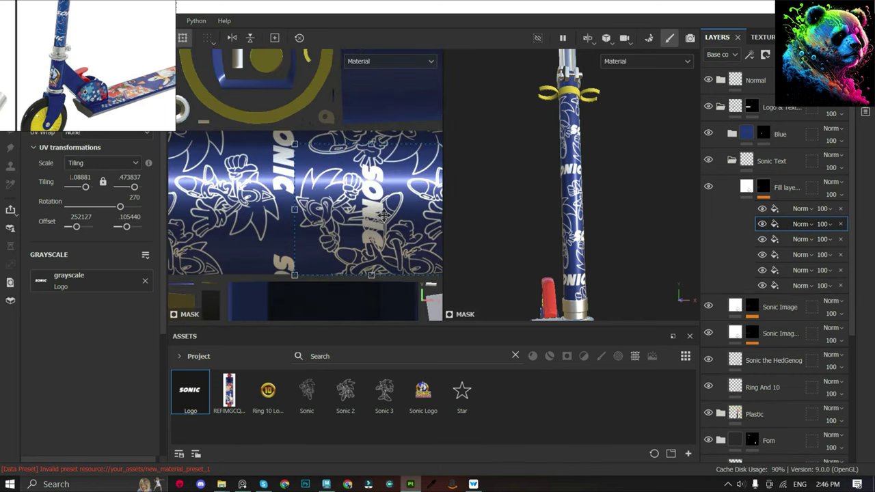
{"action": "scroll", "coordinate": [273, 226], "scroll_direction": "up", "scroll_amount": 2}
{"action": "scroll", "coordinate": [342, 212], "scroll_direction": "up", "scroll_amount": 2}
{"action": "left_click_drag", "start_coordinate": [573, 196], "coordinate": [648, 137], "text": "alt"}
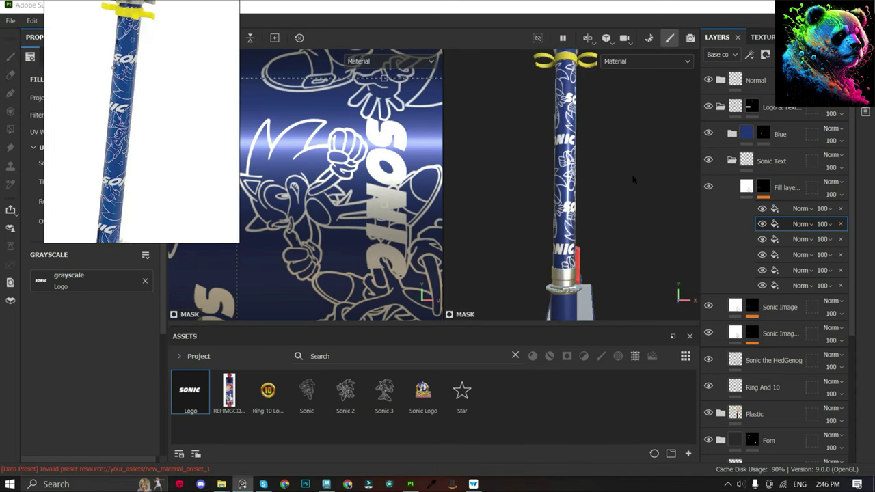
{"action": "left_click_drag", "start_coordinate": [633, 182], "coordinate": [741, 194], "text": "alt"}
Add a Blur Slope filter effect to the Sonic Image layer.
{"action": "left_click", "coordinate": [786, 187]}
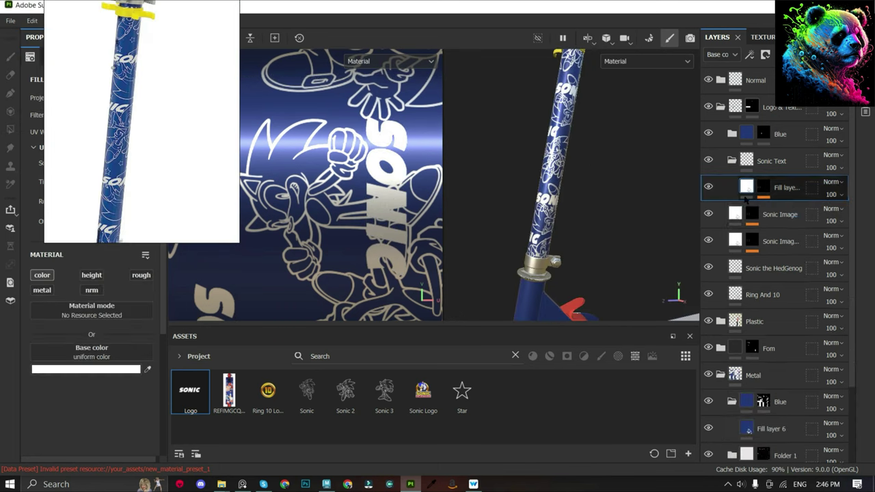
{"action": "left_click", "coordinate": [779, 214]}
{"action": "left_click", "coordinate": [776, 235]}
{"action": "left_click", "coordinate": [750, 54]}
{"action": "left_click", "coordinate": [775, 139]}
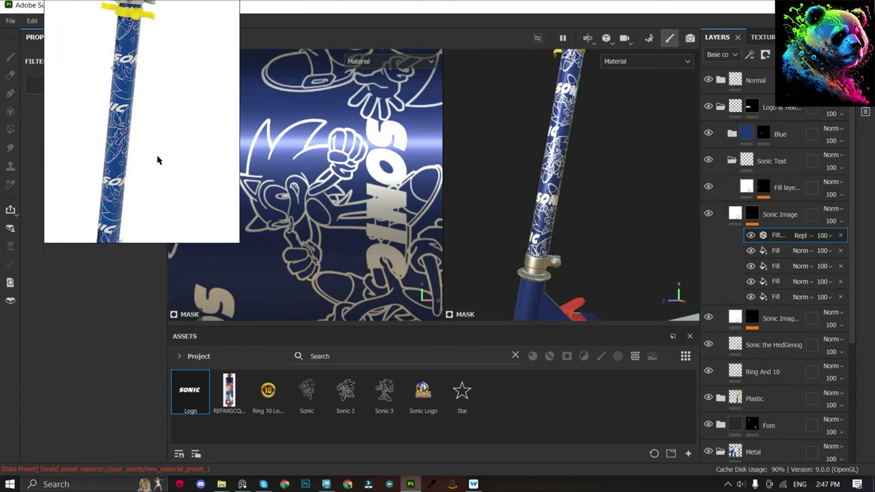
{"action": "left_click", "coordinate": [750, 54]}
{"action": "left_click", "coordinate": [772, 116]}
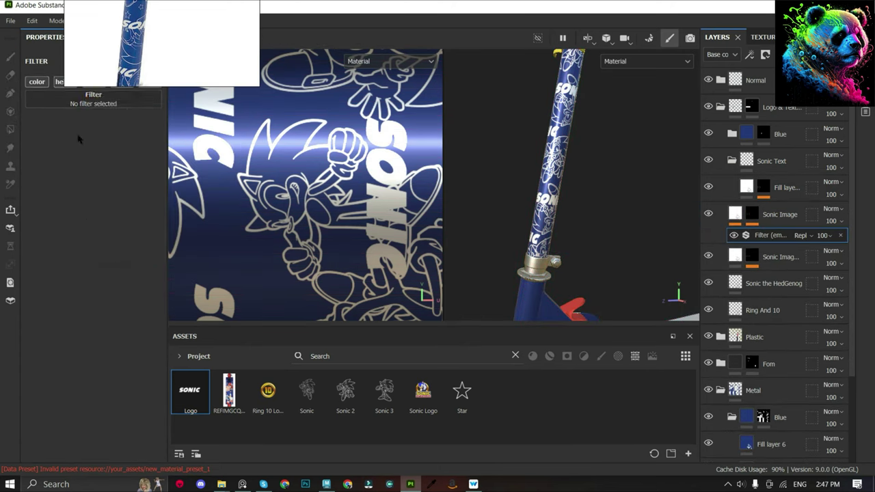
{"action": "left_click", "coordinate": [93, 97]}
{"action": "left_click", "coordinate": [120, 174]}
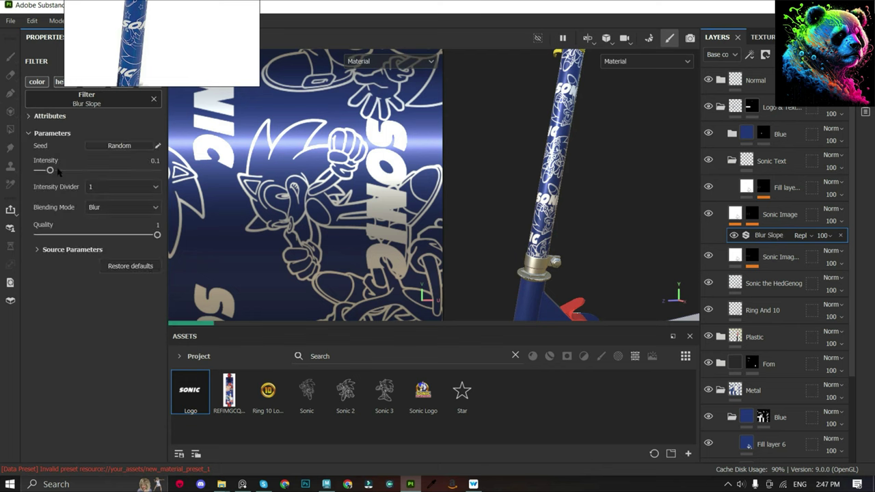
{"action": "scroll", "coordinate": [363, 172], "scroll_direction": "down", "scroll_amount": 2}
{"action": "scroll", "coordinate": [325, 184], "scroll_direction": "up", "scroll_amount": 3}
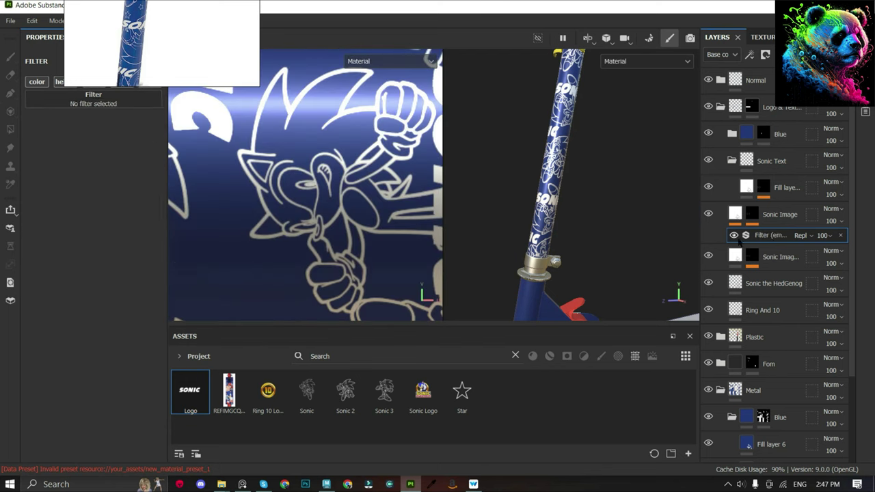
Add a Levels adjustment with tweaked midtones and copy it to the second Sonic Image layer.
{"action": "left_click", "coordinate": [749, 54]}
{"action": "left_click", "coordinate": [778, 111]}
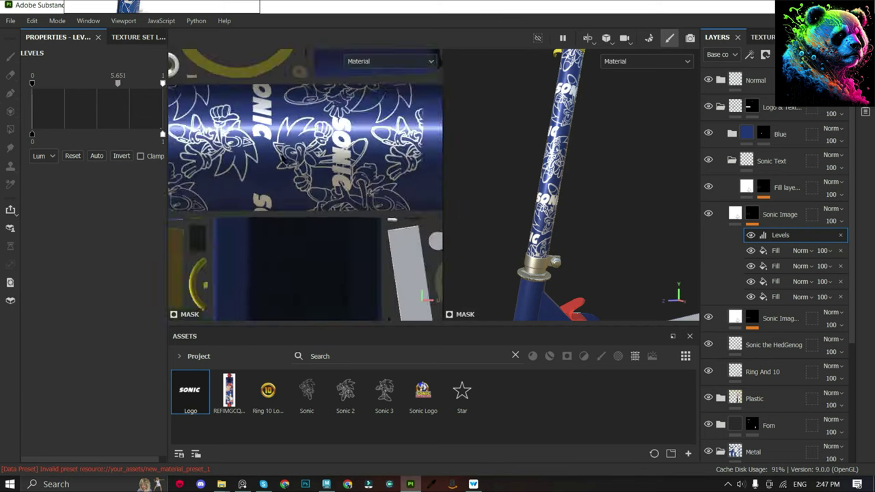
{"action": "mouse_move", "coordinate": [113, 83]}
{"action": "left_mouse_down"}
{"action": "mouse_move", "coordinate": [68, 83]}
{"action": "mouse_move", "coordinate": [124, 82]}
{"action": "left_mouse_up"}
{"action": "scroll", "coordinate": [546, 152], "scroll_direction": "up", "scroll_amount": 3}
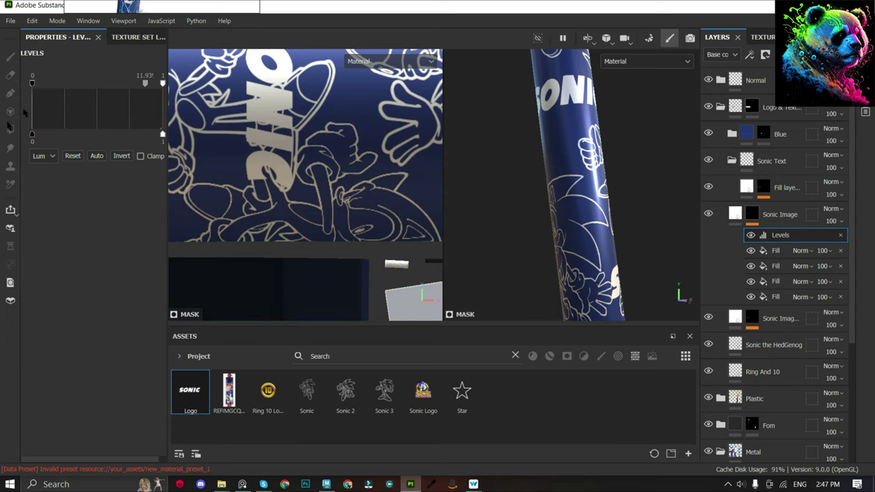
{"action": "left_click_drag", "start_coordinate": [780, 239], "coordinate": [779, 318], "text": "ctrl"}
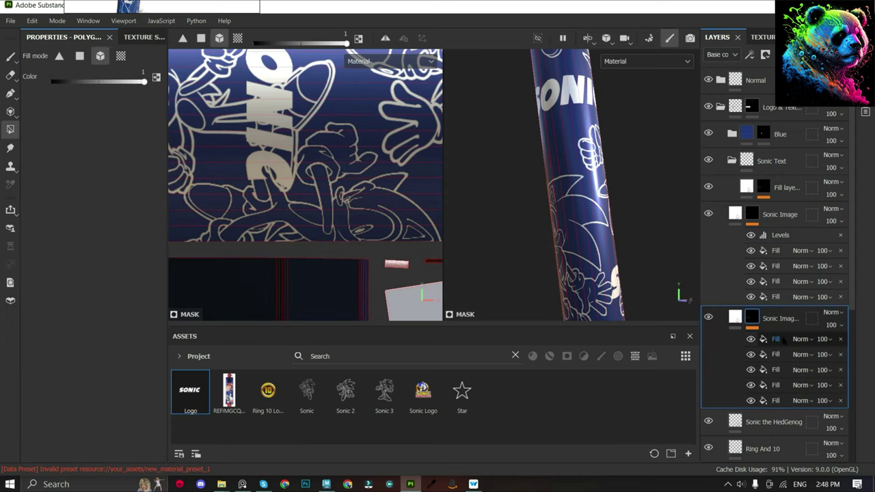
{"action": "left_click_drag", "start_coordinate": [634, 164], "coordinate": [601, 178], "text": "alt"}
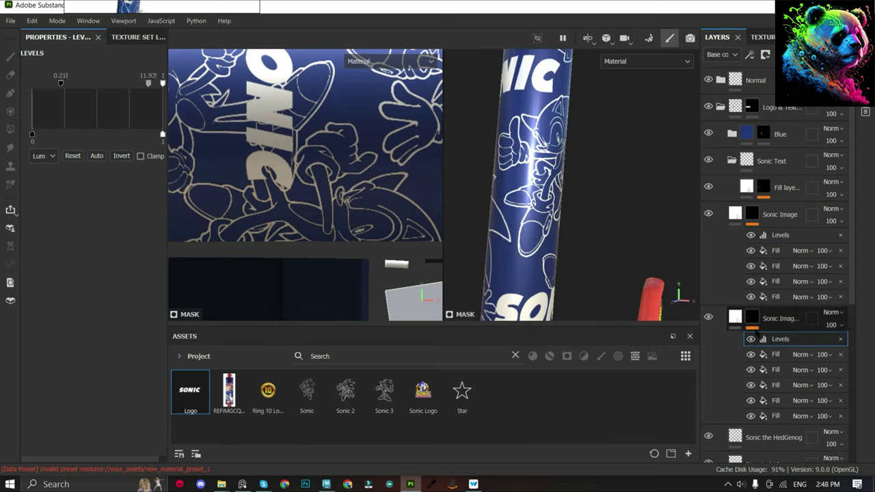
{"action": "key", "text": "f"}
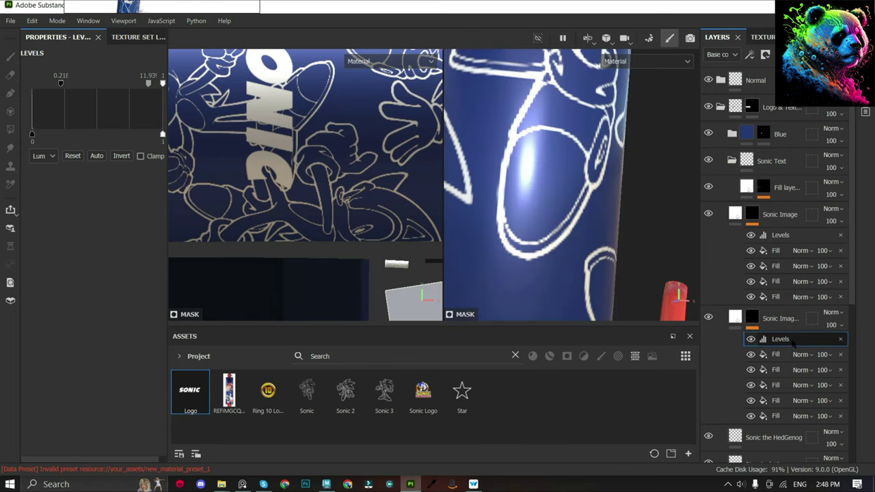
Adjust the outline art's midtones and add a Blur filter with intensity 0.05.
{"action": "left_click_drag", "start_coordinate": [144, 82], "coordinate": [123, 85]}
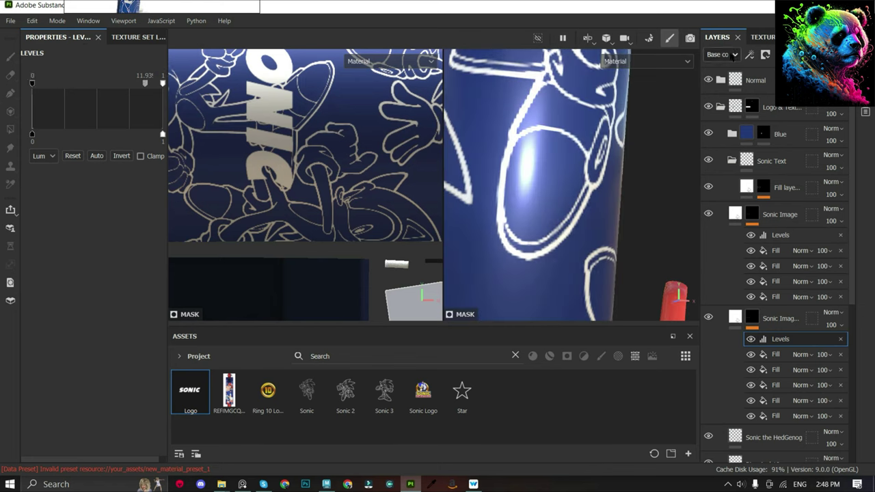
{"action": "left_click", "coordinate": [749, 55]}
{"action": "left_click", "coordinate": [772, 109]}
{"action": "left_click", "coordinate": [86, 84]}
{"action": "left_click", "coordinate": [78, 113]}
{"action": "left_click", "coordinate": [142, 131]}
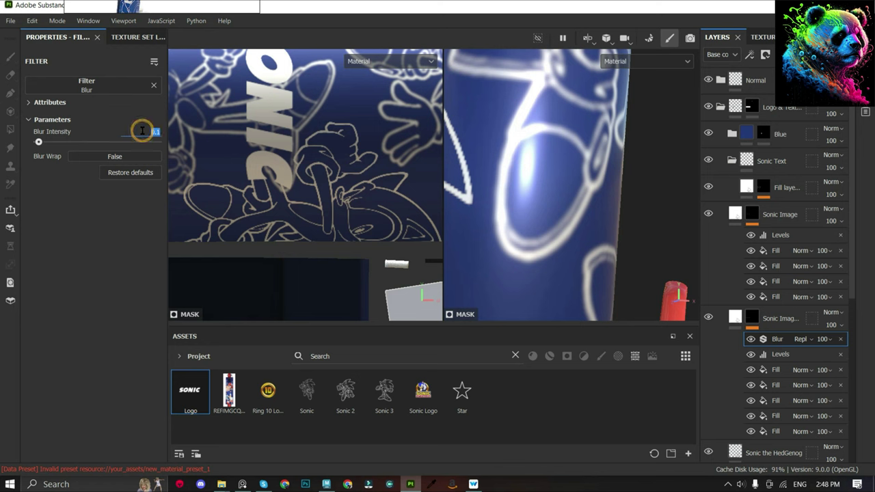
{"action": "type", "text": "0.05"}
{"action": "key", "text": "Return"}
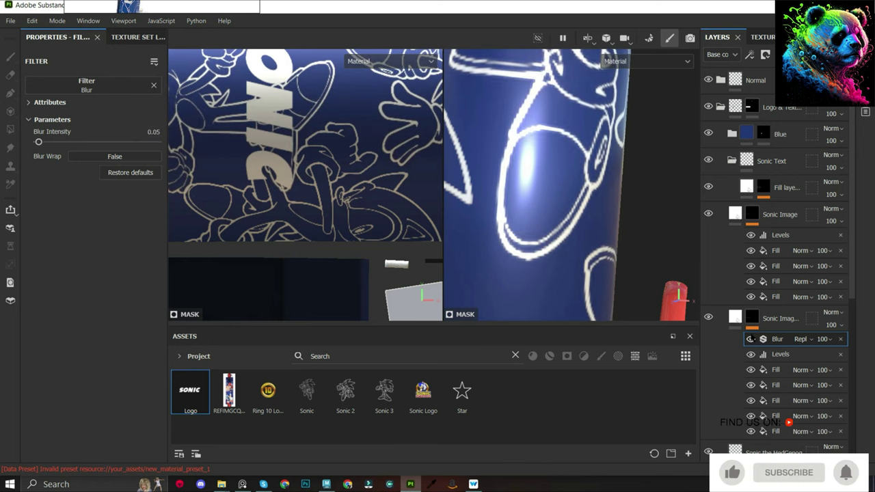
{"action": "left_click", "coordinate": [779, 235]}
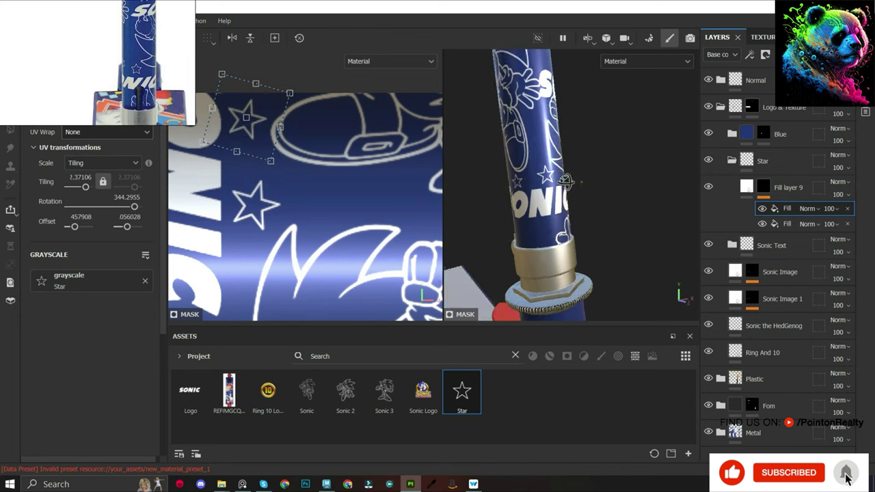
Move the top star stamp further down the blue stem.
{"action": "mouse_move", "coordinate": [565, 180]}
{"action": "left_mouse_down", "text": "alt"}
{"action": "mouse_move", "coordinate": [258, 153]}
{"action": "mouse_move", "coordinate": [252, 134]}
{"action": "mouse_move", "coordinate": [611, 191]}
{"action": "left_mouse_up", "text": "alt"}
{"action": "scroll", "coordinate": [257, 110], "scroll_direction": "up", "scroll_amount": 2}
{"action": "left_click_drag", "start_coordinate": [265, 147], "coordinate": [282, 158]}
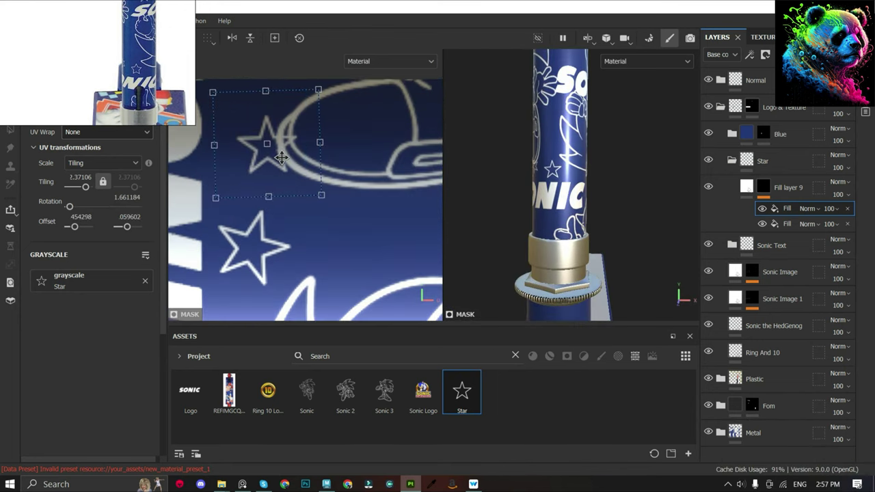
{"action": "scroll", "coordinate": [624, 211], "scroll_direction": "down", "scroll_amount": 2}
{"action": "scroll", "coordinate": [627, 177], "scroll_direction": "down", "scroll_amount": 2}
{"action": "scroll", "coordinate": [626, 184], "scroll_direction": "down", "scroll_amount": 3}
{"action": "scroll", "coordinate": [615, 205], "scroll_direction": "down", "scroll_amount": 1}
{"action": "scroll", "coordinate": [527, 184], "scroll_direction": "up", "scroll_amount": 2}
{"action": "scroll", "coordinate": [527, 185], "scroll_direction": "up", "scroll_amount": 2}
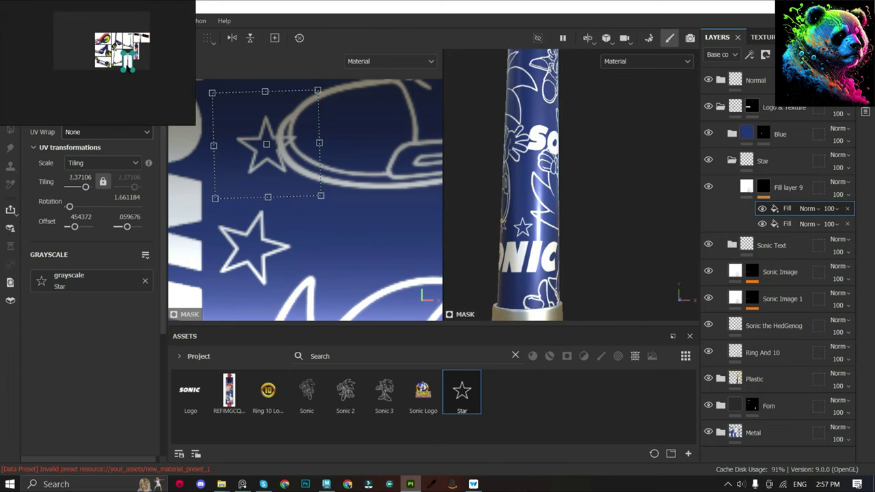
{"action": "mouse_move", "coordinate": [570, 157]}
{"action": "left_mouse_down", "text": "alt"}
{"action": "mouse_move", "coordinate": [572, 220]}
{"action": "mouse_move", "coordinate": [500, 215]}
{"action": "left_mouse_up", "text": "alt"}
{"action": "mouse_move", "coordinate": [267, 170]}
{"action": "left_mouse_down"}
{"action": "mouse_move", "coordinate": [265, 189]}
{"action": "mouse_move", "coordinate": [292, 206]}
{"action": "left_mouse_up"}
{"action": "scroll", "coordinate": [289, 206], "scroll_direction": "down", "scroll_amount": 2}
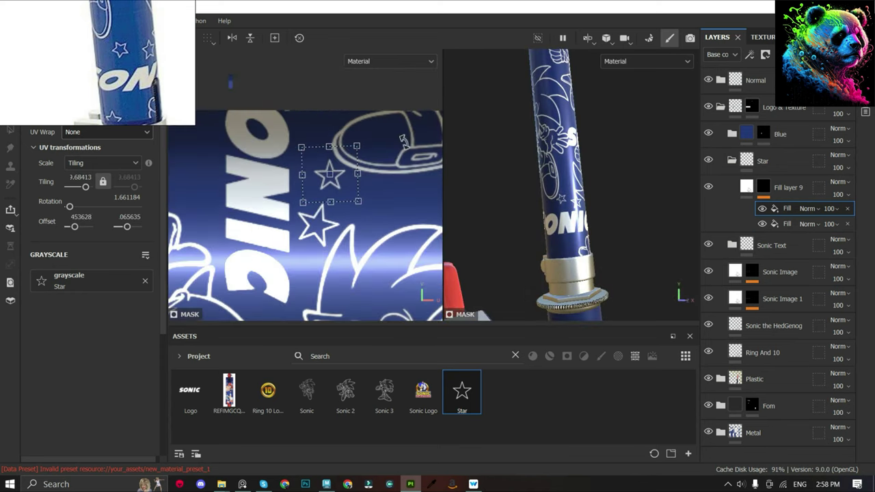
Duplicate the star fill effects, rotating and repositioning the new stamps, and add a fifth star.
{"action": "left_click", "coordinate": [786, 224]}
{"action": "left_click", "coordinate": [783, 209]}
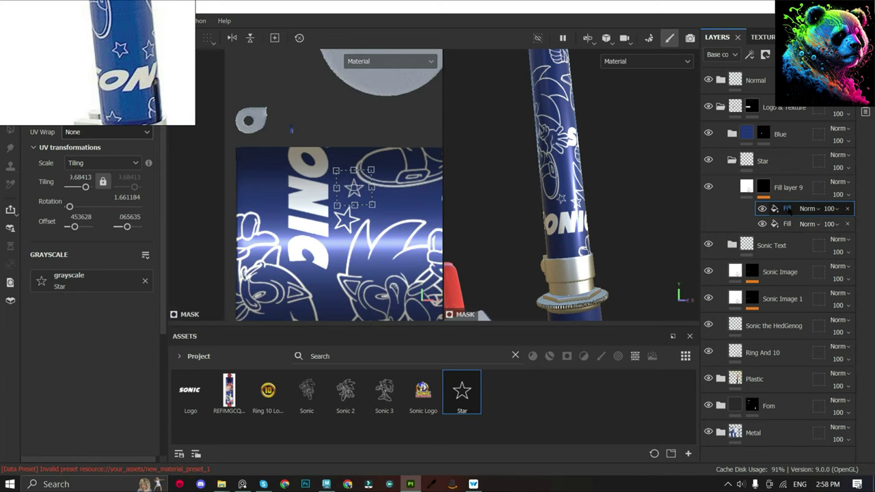
{"action": "key", "text": "ctrl+d"}
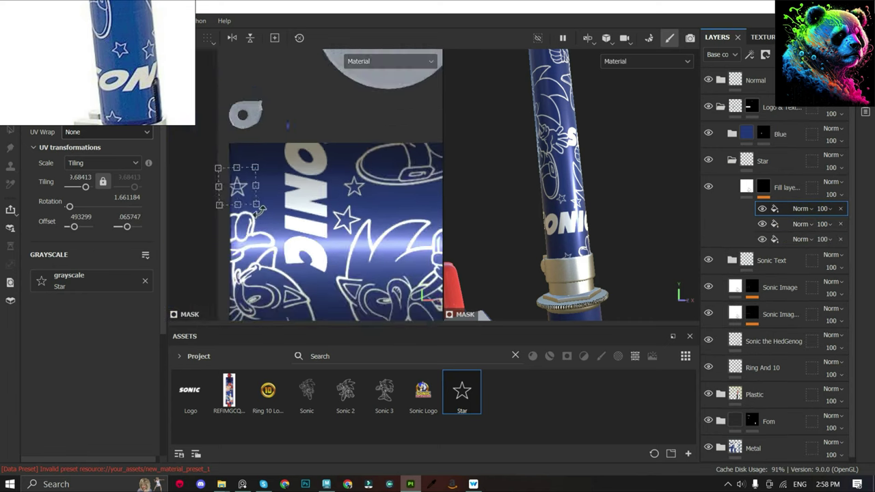
{"action": "left_click_drag", "start_coordinate": [263, 199], "coordinate": [253, 213]}
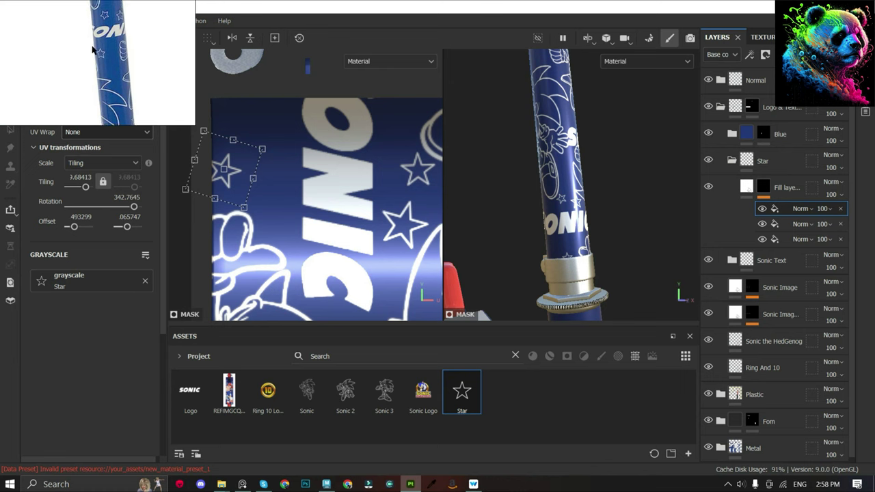
{"action": "left_click", "coordinate": [790, 242]}
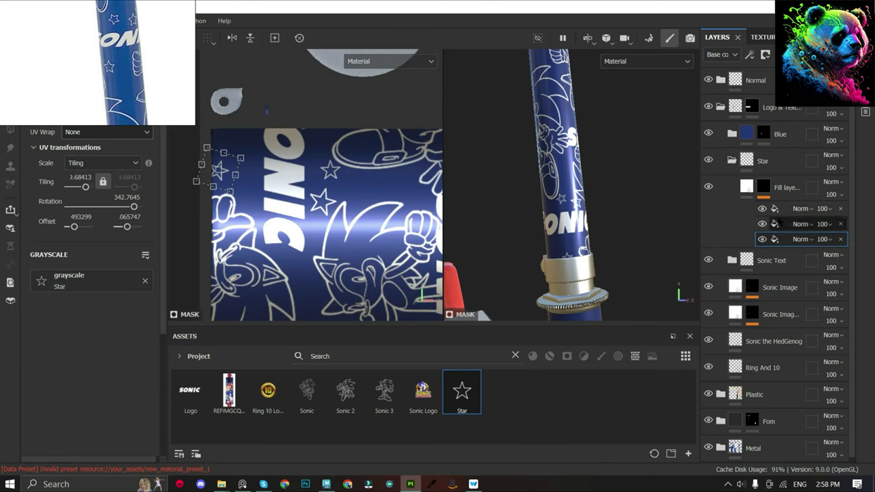
{"action": "key", "text": "ctrl+d"}
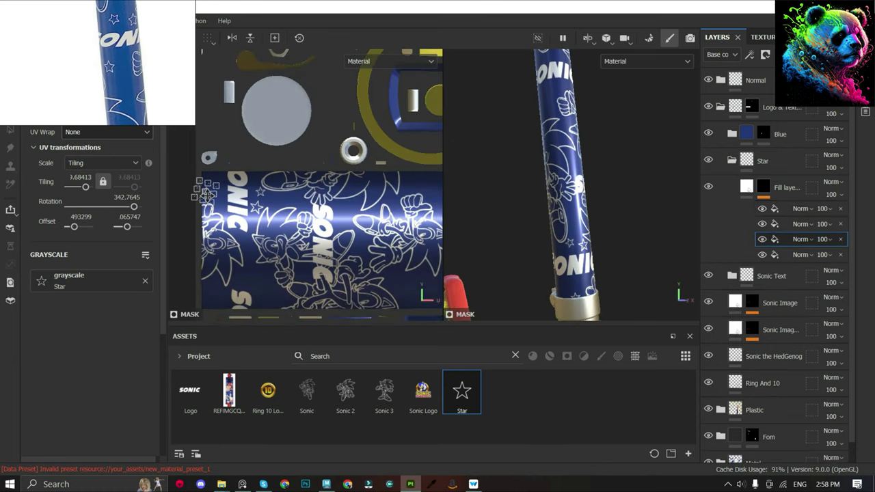
{"action": "double_click", "coordinate": [124, 217]}
{"action": "mouse_move", "coordinate": [297, 197]}
{"action": "left_mouse_down"}
{"action": "mouse_move", "coordinate": [367, 207]}
{"action": "mouse_move", "coordinate": [345, 222]}
{"action": "mouse_move", "coordinate": [367, 215]}
{"action": "left_mouse_up"}
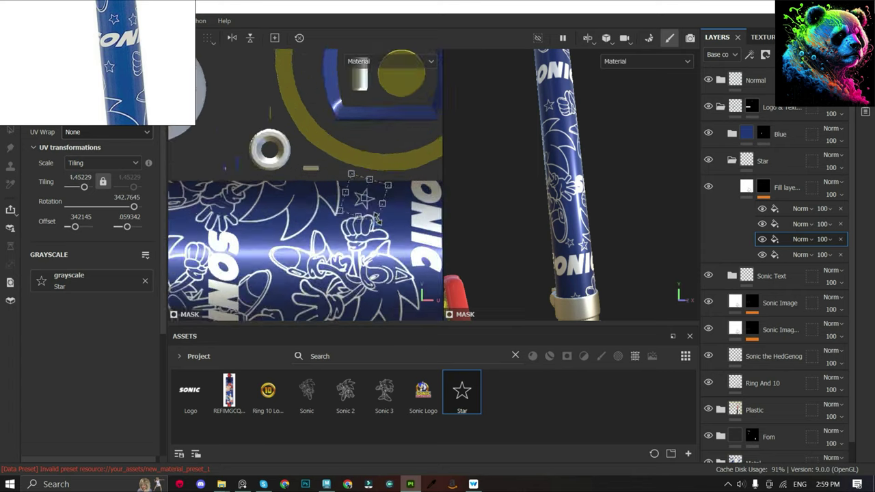
{"action": "key", "text": "ctrl+v"}
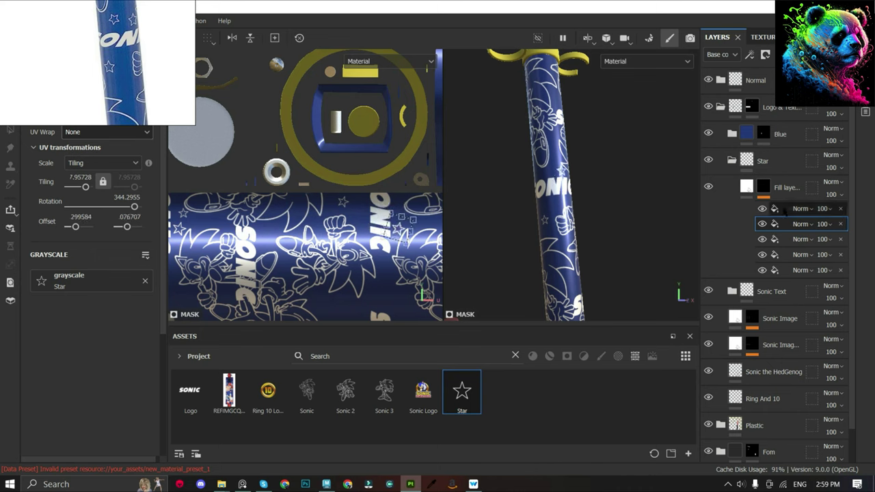
Duplicate the top star fill effect into a sixth star, rotated 344.2955 at tiling 7.95728.
{"action": "left_click", "coordinate": [785, 212]}
{"action": "key", "text": "ctrl+v"}
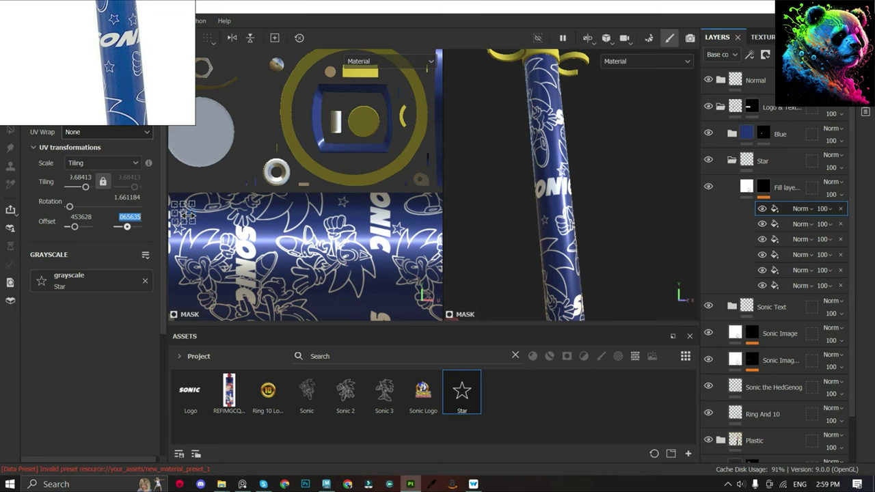
{"action": "scroll", "coordinate": [414, 225], "scroll_direction": "down", "scroll_amount": 3}
{"action": "scroll", "coordinate": [285, 208], "scroll_direction": "up", "scroll_amount": 5}
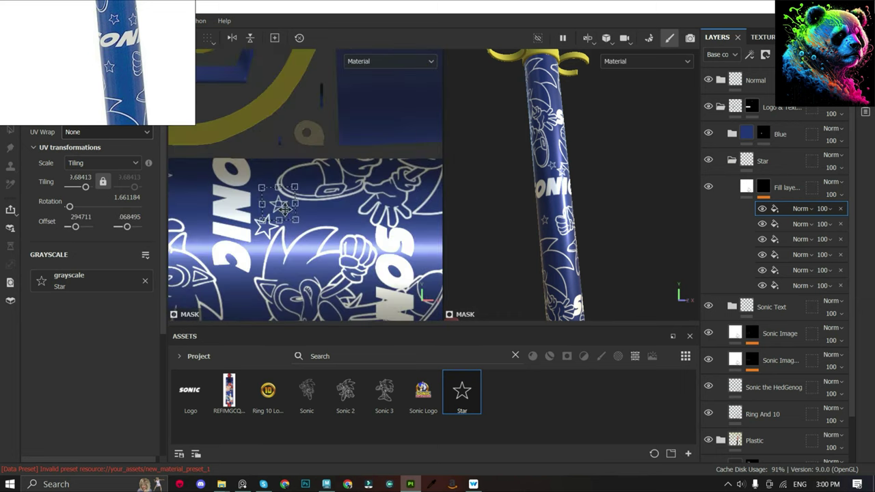
{"action": "scroll", "coordinate": [284, 215], "scroll_direction": "up", "scroll_amount": 3}
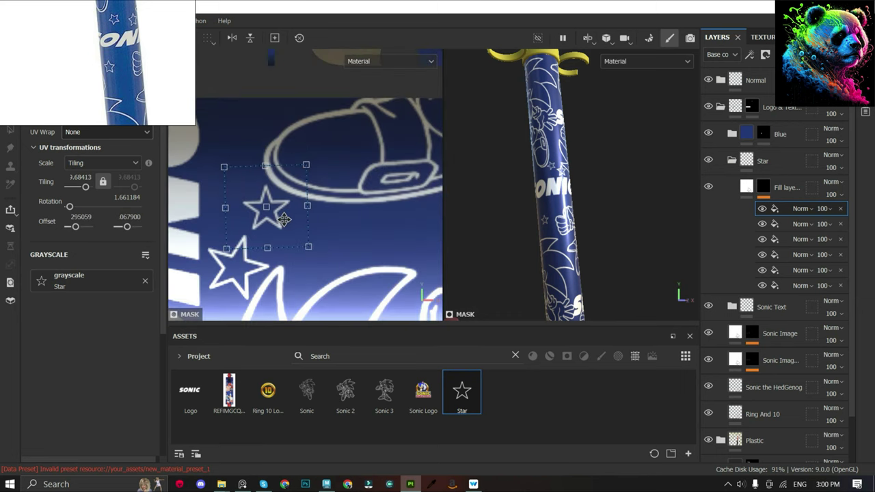
{"action": "left_click", "coordinate": [790, 239]}
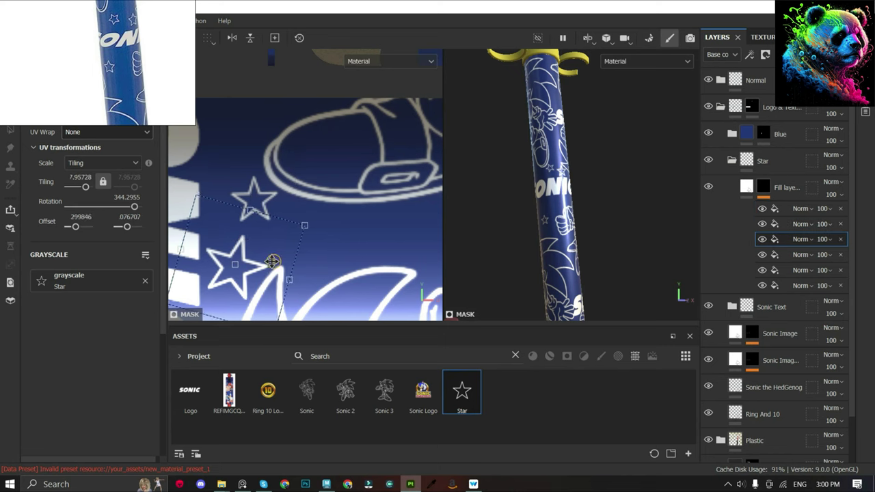
{"action": "scroll", "coordinate": [549, 193], "scroll_direction": "down", "scroll_amount": 3}
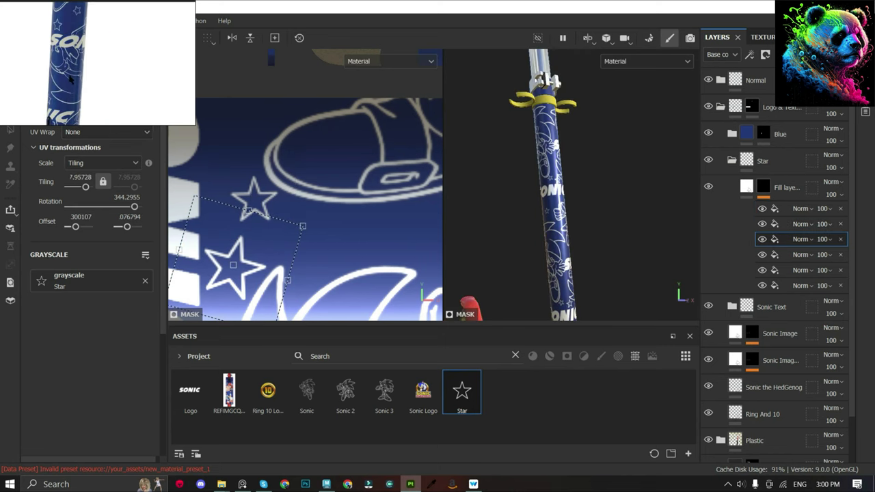
Orbit around the stem to check the stars, SONIC text and metal base.
{"action": "left_click_drag", "start_coordinate": [549, 192], "coordinate": [479, 186], "text": "alt"}
{"action": "scroll", "coordinate": [562, 259], "scroll_direction": "up", "scroll_amount": 2}
{"action": "scroll", "coordinate": [560, 246], "scroll_direction": "up", "scroll_amount": 3}
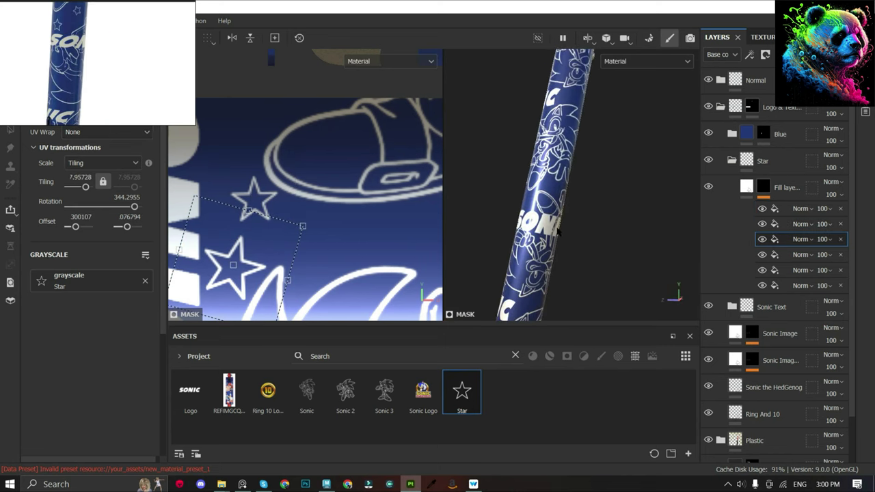
{"action": "left_click_drag", "start_coordinate": [558, 231], "coordinate": [553, 230], "text": "alt"}
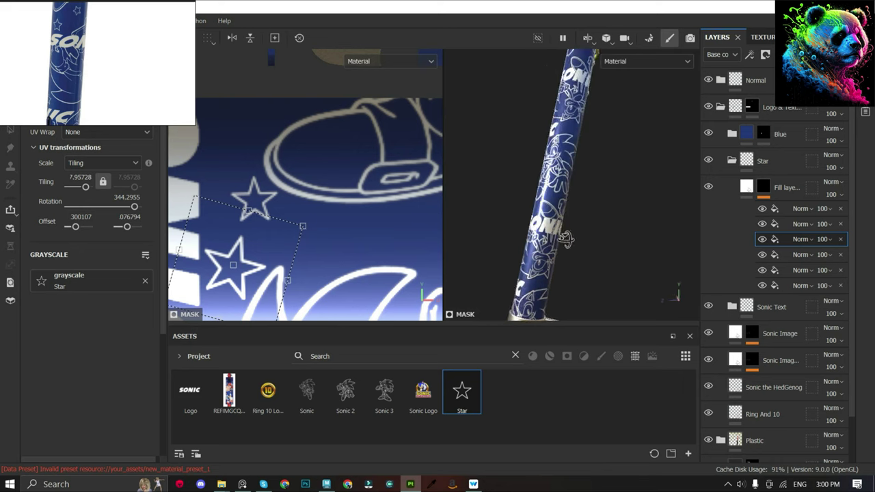
{"action": "left_click_drag", "start_coordinate": [556, 217], "coordinate": [540, 225], "text": "alt"}
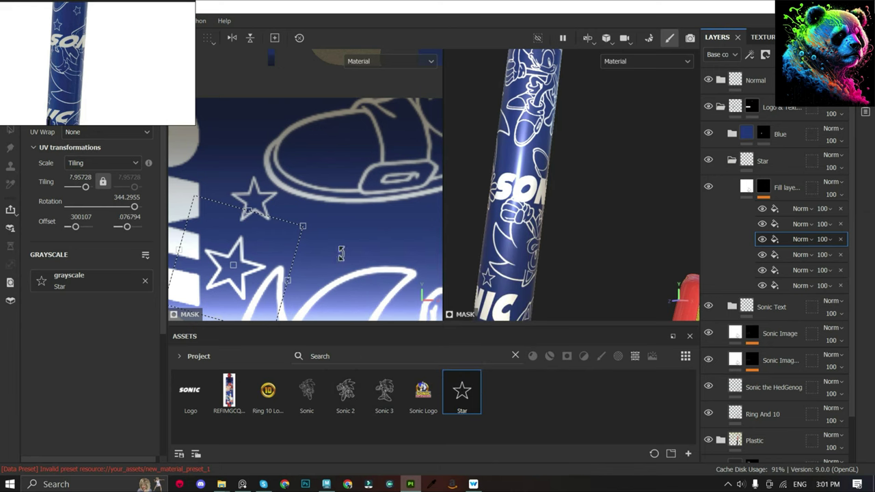
{"action": "left_click_drag", "start_coordinate": [605, 185], "coordinate": [590, 235], "text": "alt"}
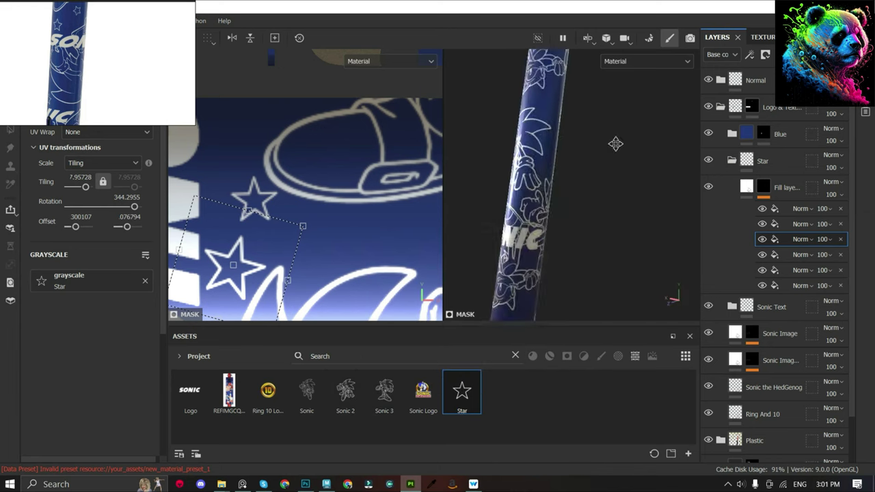
{"action": "mouse_move", "coordinate": [615, 144]}
{"action": "left_mouse_down", "text": "alt"}
{"action": "mouse_move", "coordinate": [582, 187]}
{"action": "mouse_move", "coordinate": [567, 191]}
{"action": "mouse_move", "coordinate": [594, 205]}
{"action": "left_mouse_up", "text": "alt"}
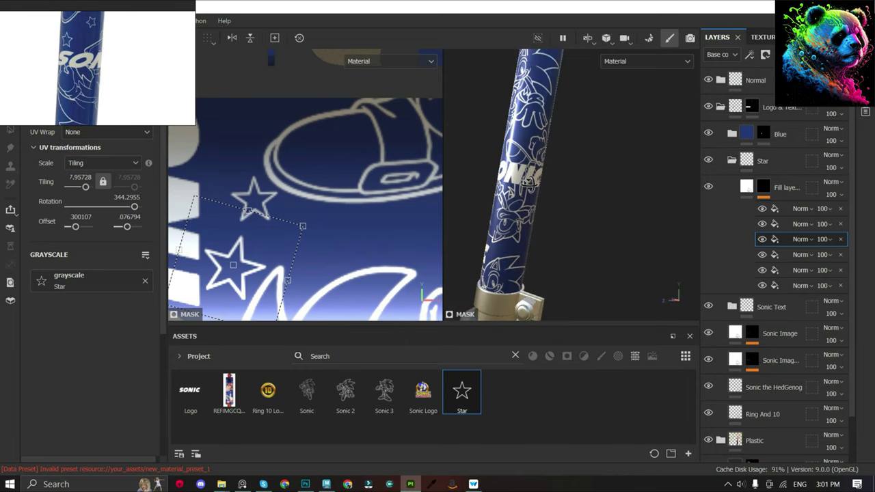
Expand Sonic Image 1 and change the rotation and offset of its Sonic 3 fill effect.
{"action": "left_click", "coordinate": [786, 187]}
{"action": "left_click", "coordinate": [710, 242]}
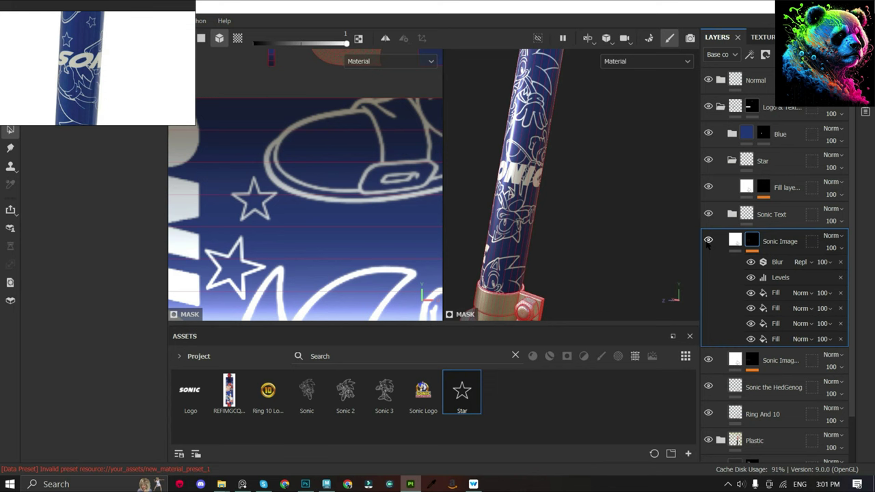
{"action": "left_click", "coordinate": [711, 362]}
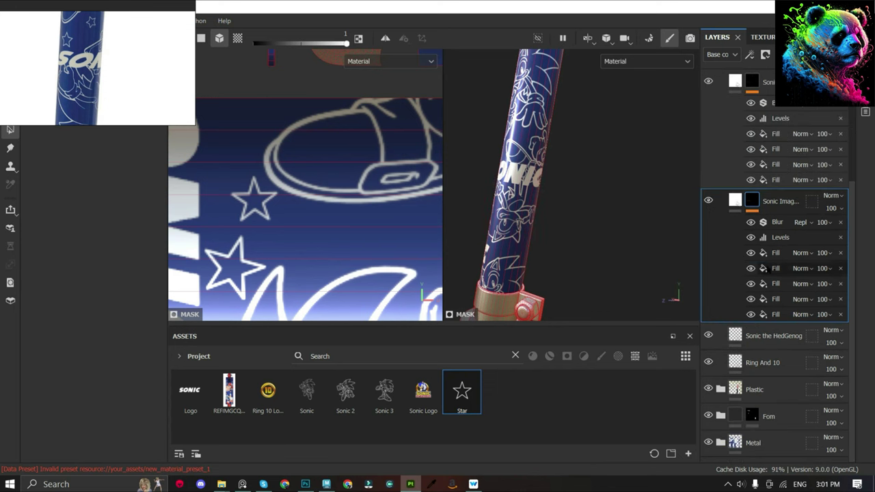
{"action": "left_click", "coordinate": [776, 268]}
{"action": "scroll", "coordinate": [250, 154], "scroll_direction": "up", "scroll_amount": 5}
{"action": "left_click_drag", "start_coordinate": [263, 164], "coordinate": [255, 157]}
{"action": "mouse_move", "coordinate": [506, 178]}
{"action": "left_mouse_down", "text": "alt"}
{"action": "mouse_move", "coordinate": [527, 144]}
{"action": "mouse_move", "coordinate": [579, 185]}
{"action": "left_mouse_up", "text": "alt"}
{"action": "scroll", "coordinate": [239, 200], "scroll_direction": "down", "scroll_amount": 3}
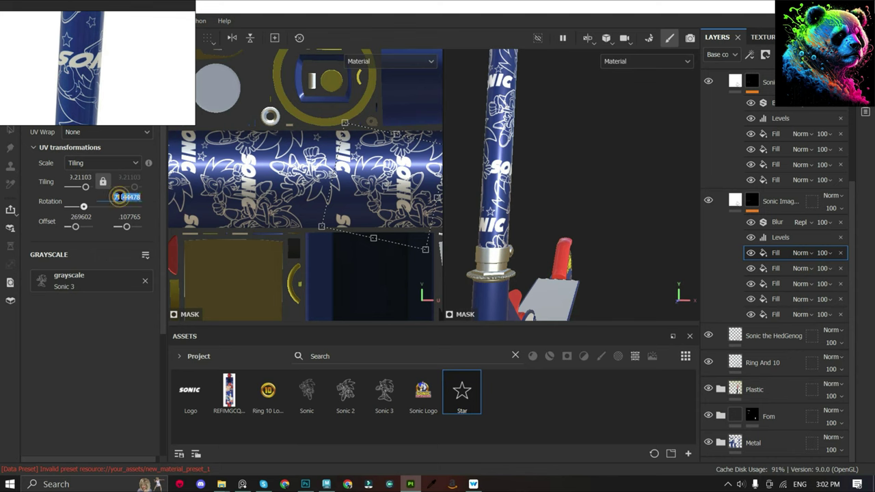
Collapse Sonic Image 1 and select a star fill effect in the Star layer.
{"action": "left_click", "coordinate": [735, 199]}
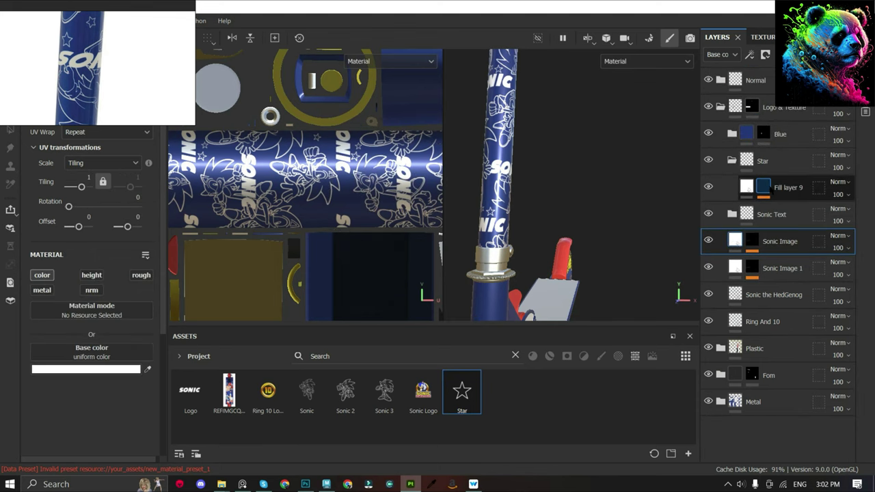
{"action": "left_click", "coordinate": [746, 188]}
{"action": "left_click", "coordinate": [783, 239]}
Reorder the star fill effects and move a duplicated star onto an empty spot of the stem.
{"action": "left_click", "coordinate": [774, 255]}
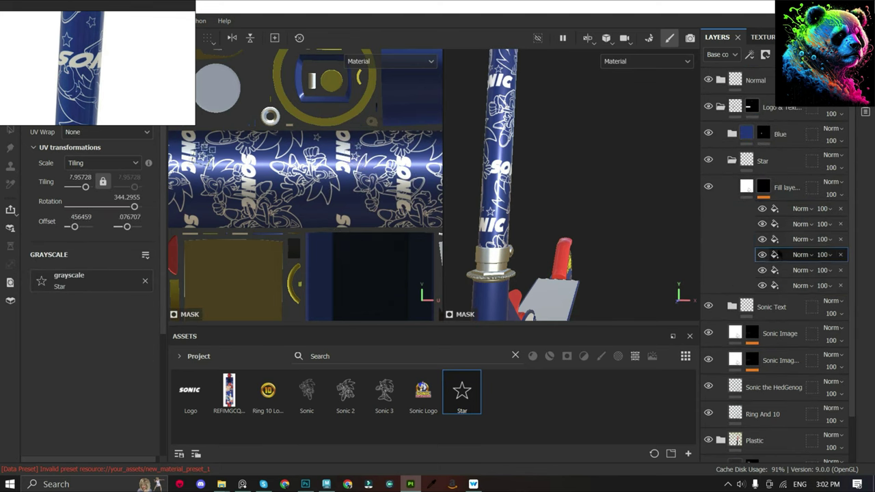
{"action": "left_click_drag", "start_coordinate": [778, 223], "coordinate": [783, 248]}
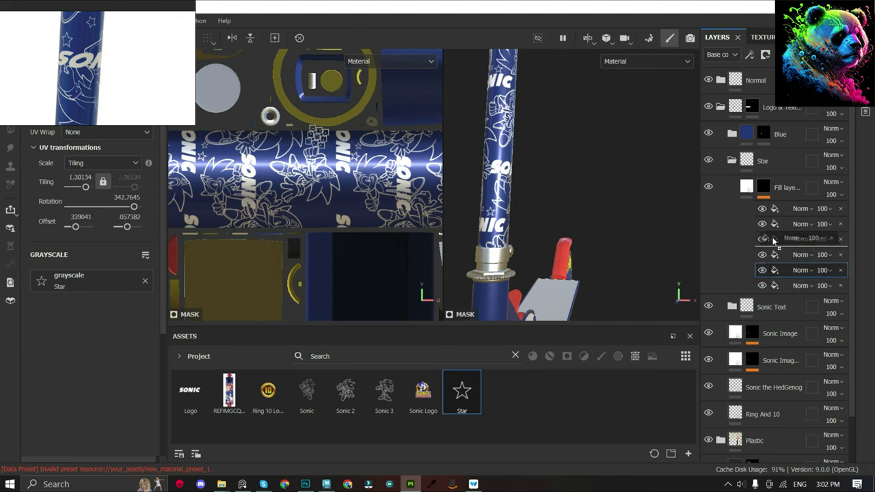
{"action": "left_click_drag", "start_coordinate": [779, 271], "coordinate": [779, 285]}
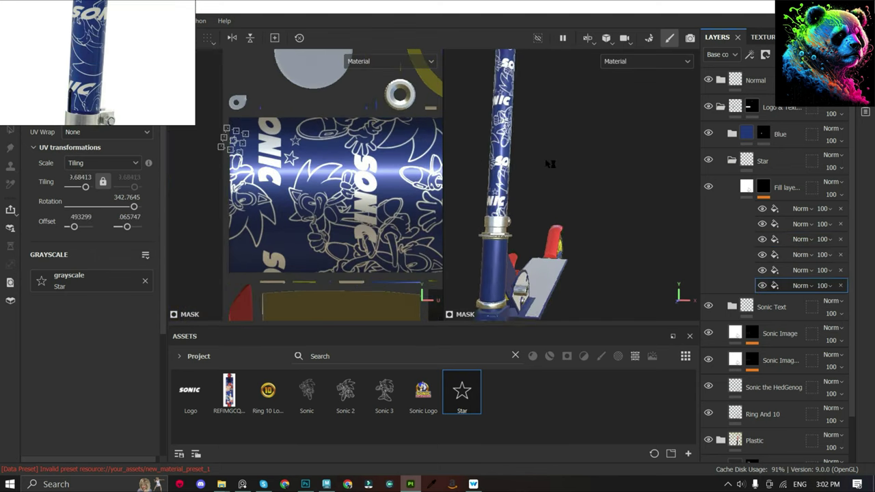
{"action": "left_click", "coordinate": [775, 254]}
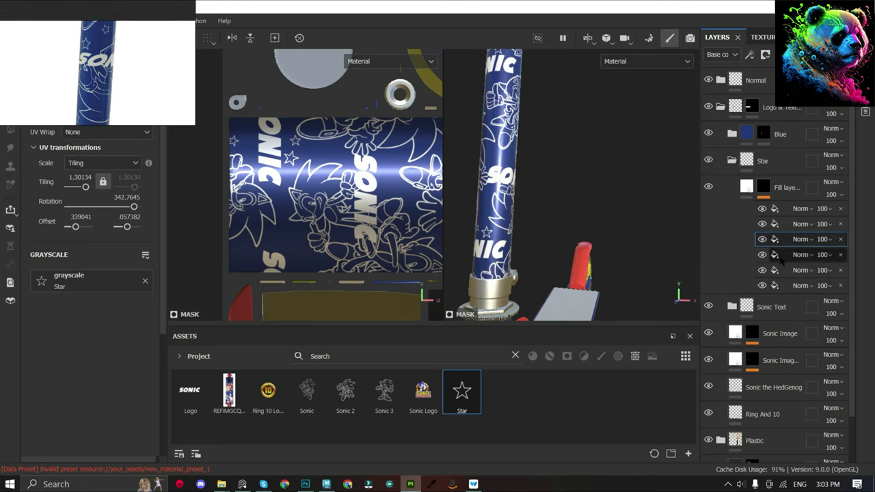
{"action": "key", "text": "ctrl+d"}
{"action": "scroll", "coordinate": [291, 156], "scroll_direction": "up", "scroll_amount": 2}
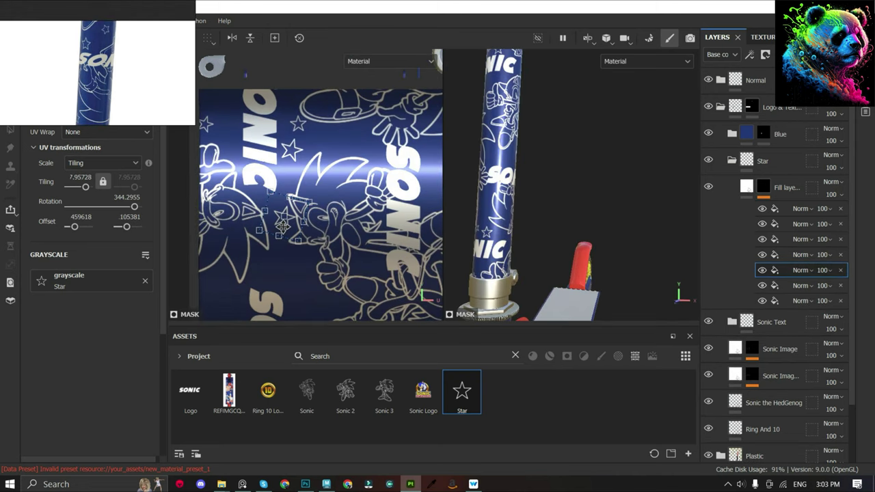
{"action": "middle_click_drag", "start_coordinate": [435, 176], "coordinate": [335, 184]}
{"action": "scroll", "coordinate": [335, 185], "scroll_direction": "up", "scroll_amount": 2}
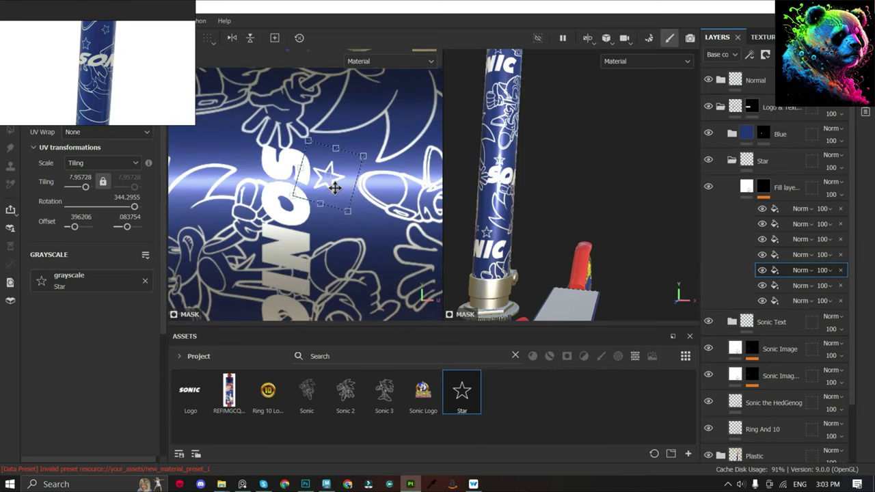
Add two more star copies and move them to new spots along the stem.
{"action": "key", "text": "ctrl+d"}
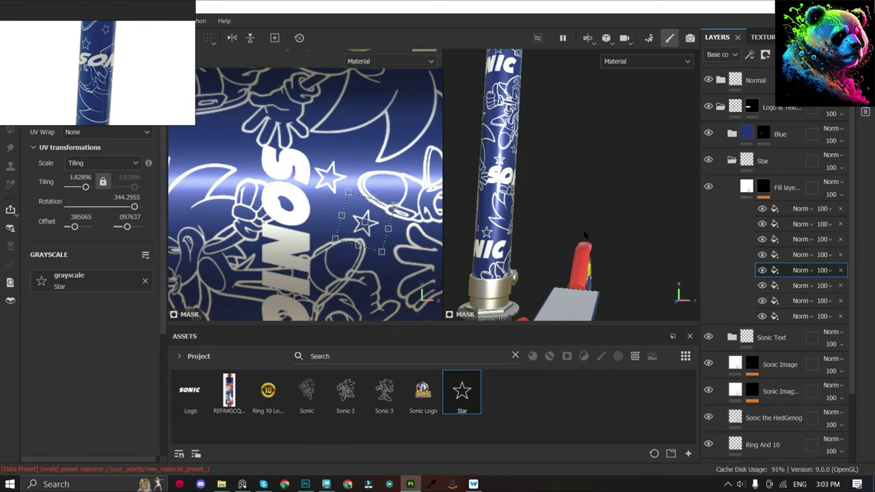
{"action": "left_click_drag", "start_coordinate": [585, 235], "coordinate": [596, 180], "text": "alt"}
{"action": "left_click", "coordinate": [777, 270]}
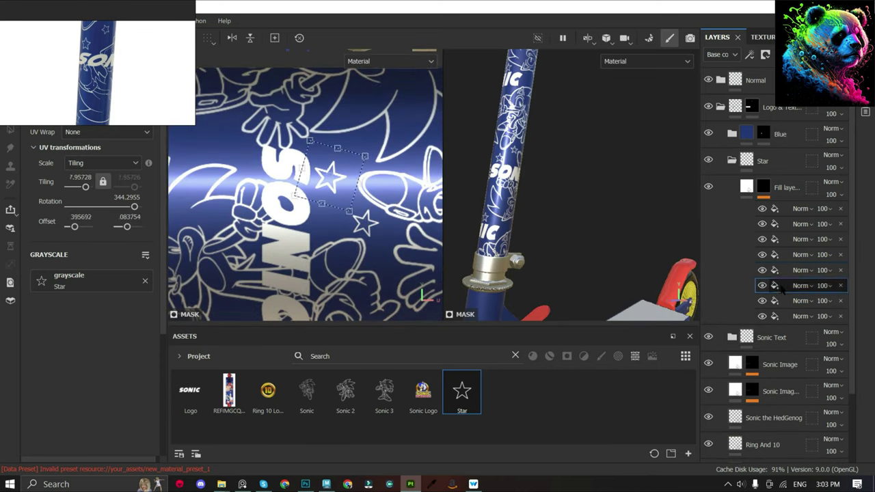
{"action": "key", "text": "ctrl+d"}
{"action": "scroll", "coordinate": [229, 199], "scroll_direction": "down", "scroll_amount": 2}
{"action": "scroll", "coordinate": [229, 198], "scroll_direction": "down", "scroll_amount": 2}
{"action": "scroll", "coordinate": [229, 198], "scroll_direction": "down", "scroll_amount": 1}
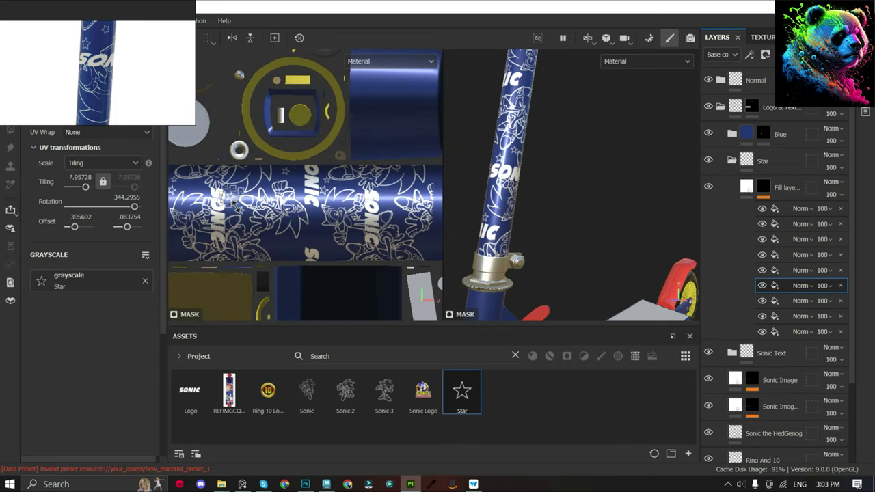
{"action": "left_click_drag", "start_coordinate": [229, 198], "coordinate": [390, 198]}
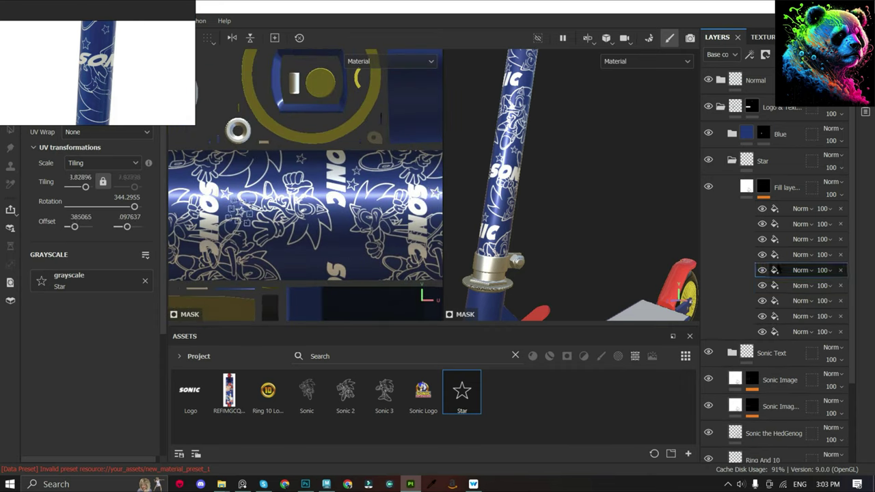
Add one more star copy to reach ten stars, including larger ones at tiling 3.82896.
{"action": "key", "text": "ctrl+d"}
{"action": "scroll", "coordinate": [382, 205], "scroll_direction": "up", "scroll_amount": 5}
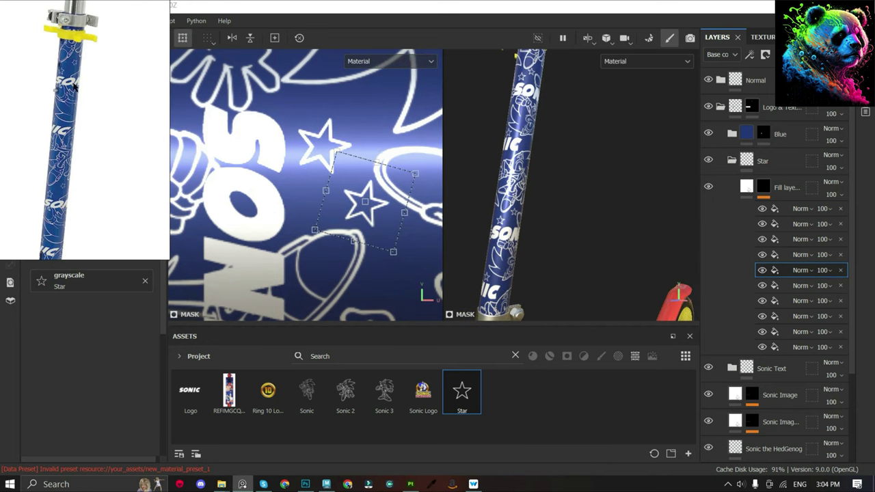
{"action": "scroll", "coordinate": [581, 116], "scroll_direction": "up", "scroll_amount": 3}
{"action": "scroll", "coordinate": [383, 229], "scroll_direction": "down", "scroll_amount": 3}
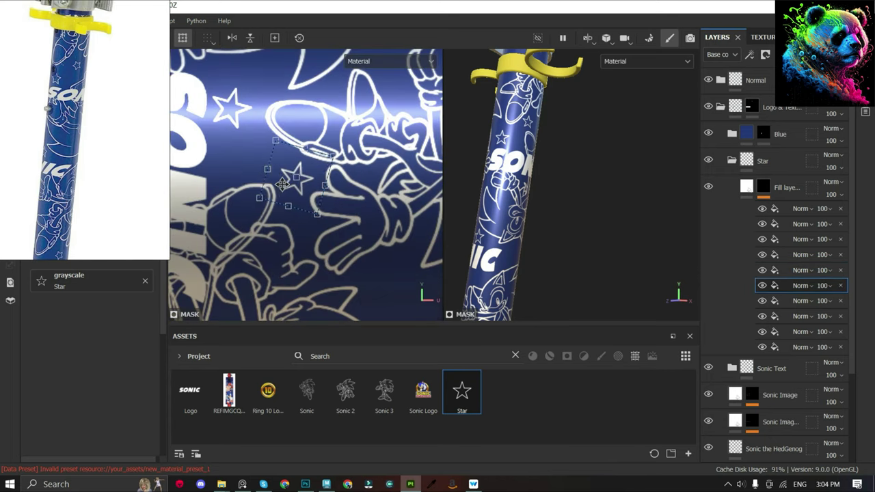
{"action": "key", "text": "f"}
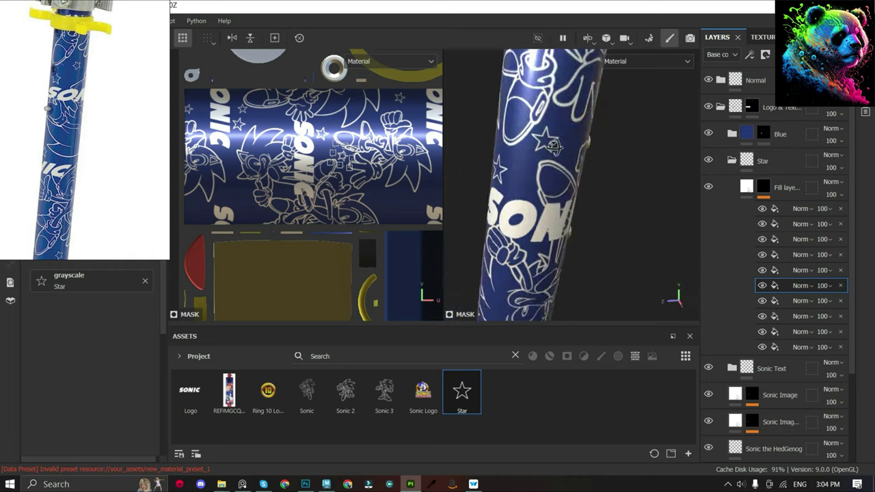
{"action": "left_click", "coordinate": [786, 188]}
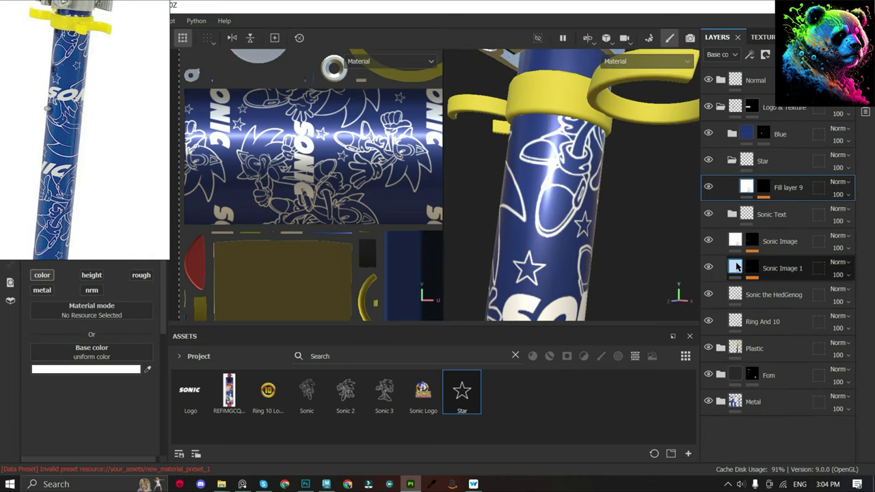
Brighten the Sonic line art by dragging the Levels midtone handle in Sonic Image 1.
{"action": "left_click", "coordinate": [779, 268]}
{"action": "left_click", "coordinate": [779, 304]}
{"action": "left_click_drag", "start_coordinate": [104, 83], "coordinate": [154, 109]}
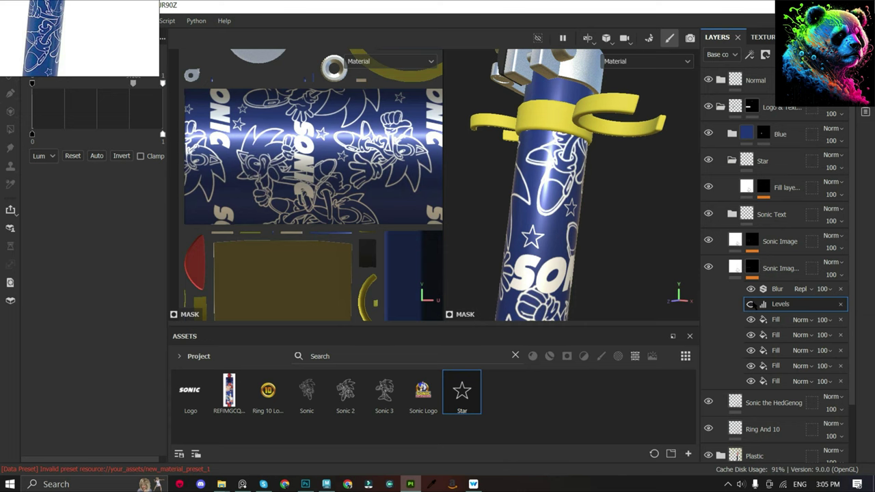
{"action": "scroll", "coordinate": [576, 195], "scroll_direction": "up", "scroll_amount": 5}
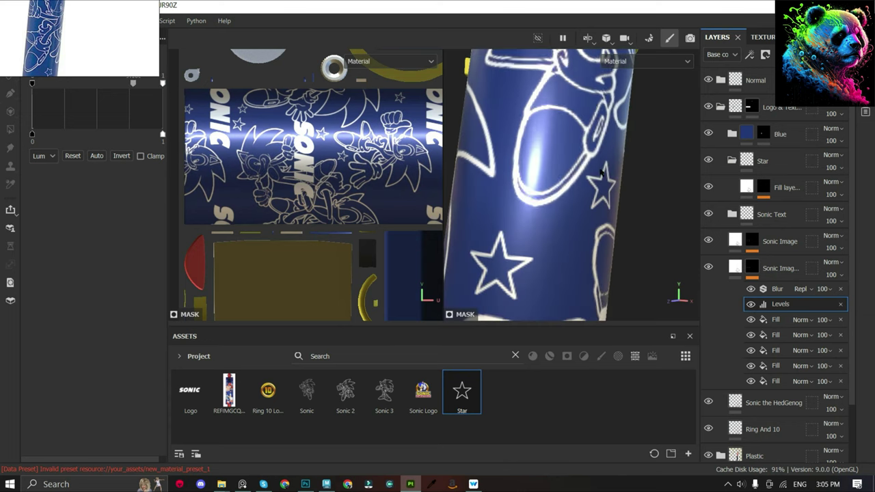
{"action": "scroll", "coordinate": [601, 173], "scroll_direction": "down", "scroll_amount": 3}
{"action": "scroll", "coordinate": [601, 173], "scroll_direction": "up", "scroll_amount": 5}
{"action": "left_click_drag", "start_coordinate": [134, 82], "coordinate": [105, 82]}
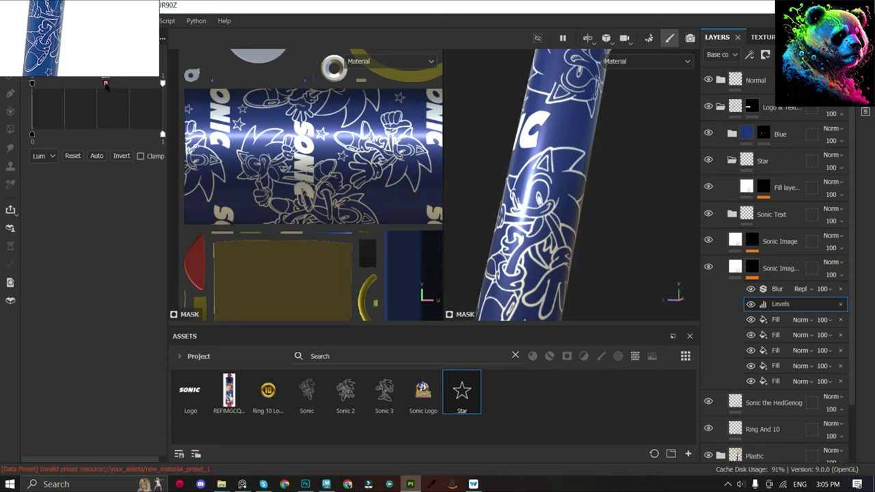
{"action": "scroll", "coordinate": [311, 171], "scroll_direction": "down", "scroll_amount": 3}
{"action": "scroll", "coordinate": [605, 201], "scroll_direction": "down", "scroll_amount": 5}
{"action": "scroll", "coordinate": [604, 202], "scroll_direction": "up", "scroll_amount": 2}
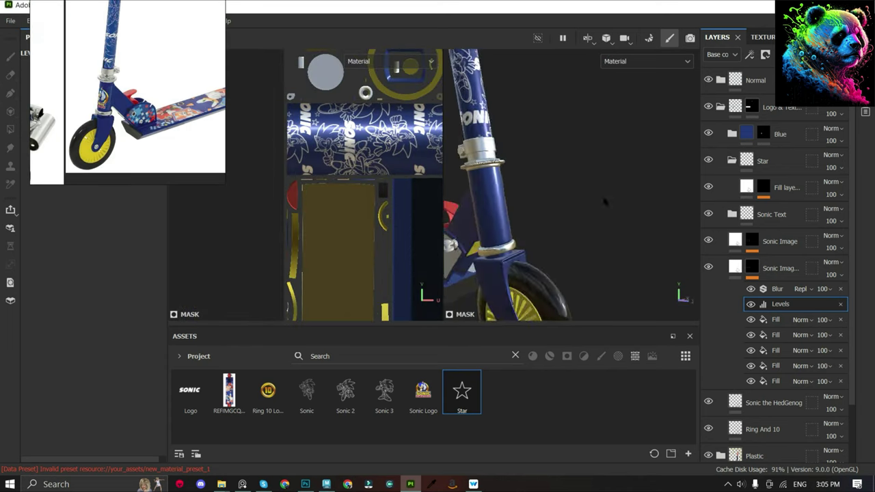
{"action": "left_click", "coordinate": [779, 268]}
Inspect the Ring And 10 and Sonic layers and the Logo & Texture mask, then view the deck.
{"action": "left_click", "coordinate": [762, 294]}
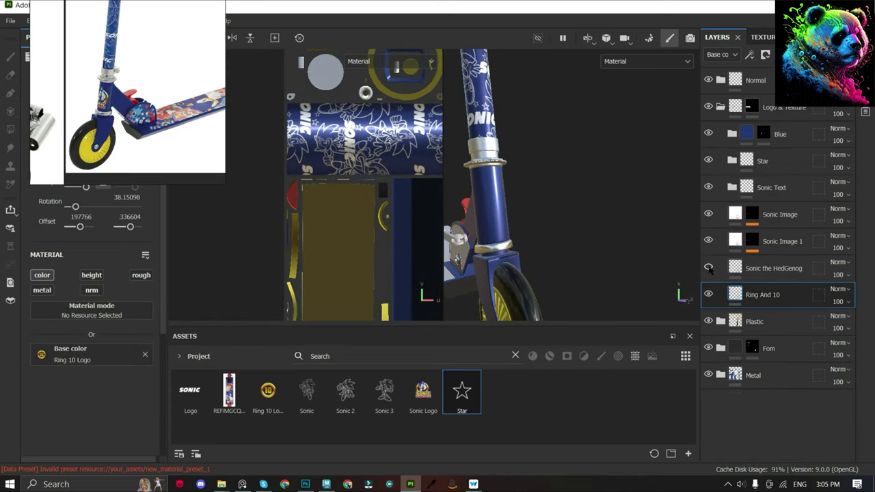
{"action": "left_click", "coordinate": [711, 269]}
{"action": "scroll", "coordinate": [419, 157], "scroll_direction": "down", "scroll_amount": 3}
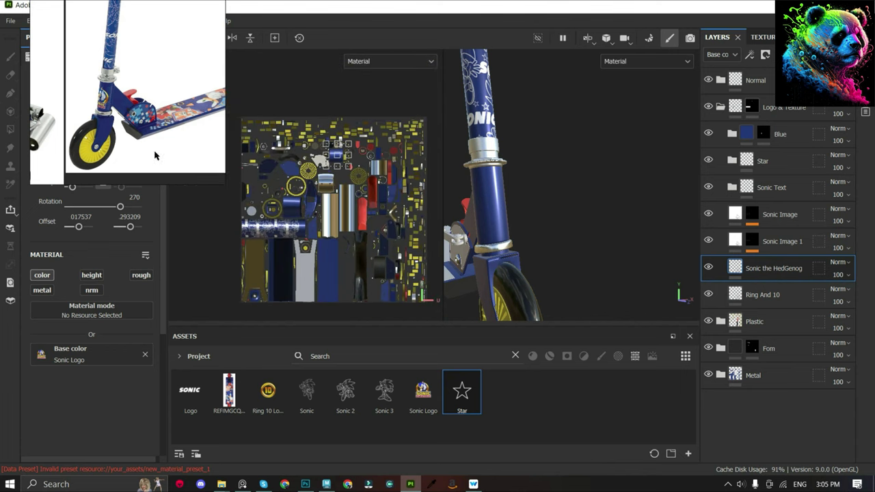
{"action": "scroll", "coordinate": [308, 191], "scroll_direction": "down", "scroll_amount": 2}
{"action": "scroll", "coordinate": [287, 183], "scroll_direction": "up", "scroll_amount": 6}
{"action": "left_click", "coordinate": [751, 107]}
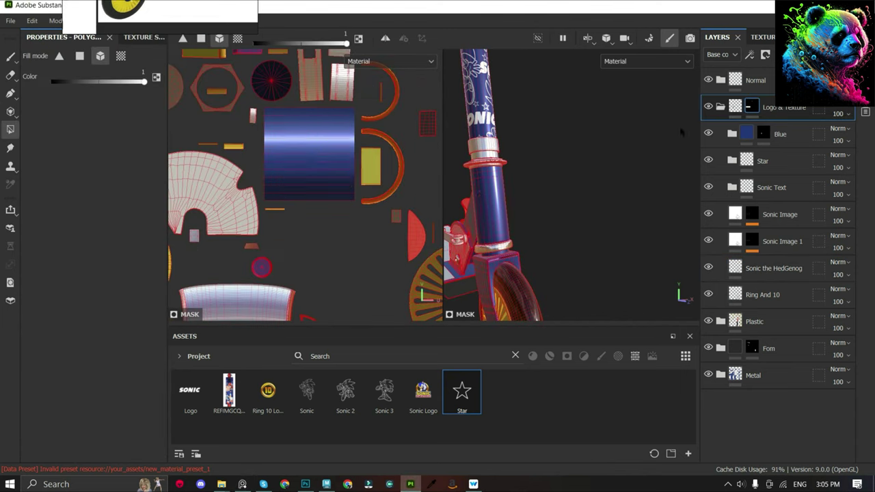
{"action": "left_click_drag", "start_coordinate": [572, 198], "coordinate": [676, 225], "text": "alt"}
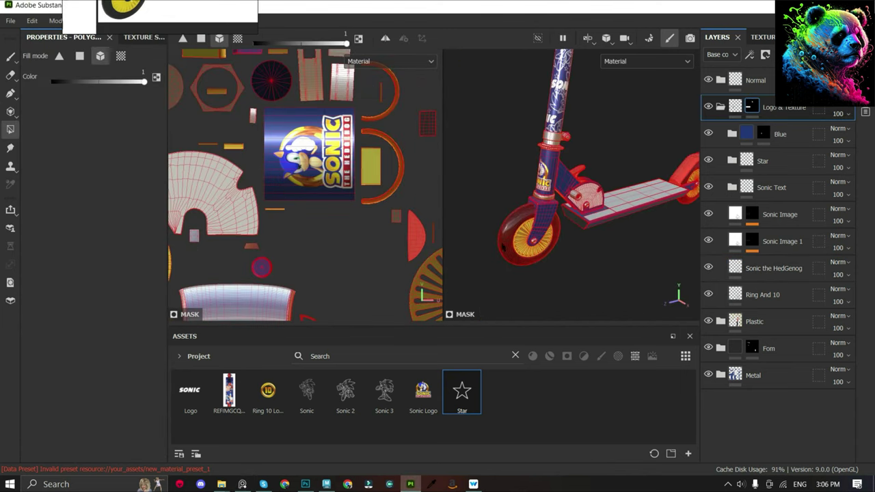
{"action": "left_click", "coordinate": [178, 17]}
{"action": "scroll", "coordinate": [153, 250], "scroll_direction": "up", "scroll_amount": 1}
{"action": "scroll", "coordinate": [632, 166], "scroll_direction": "up", "scroll_amount": 3}
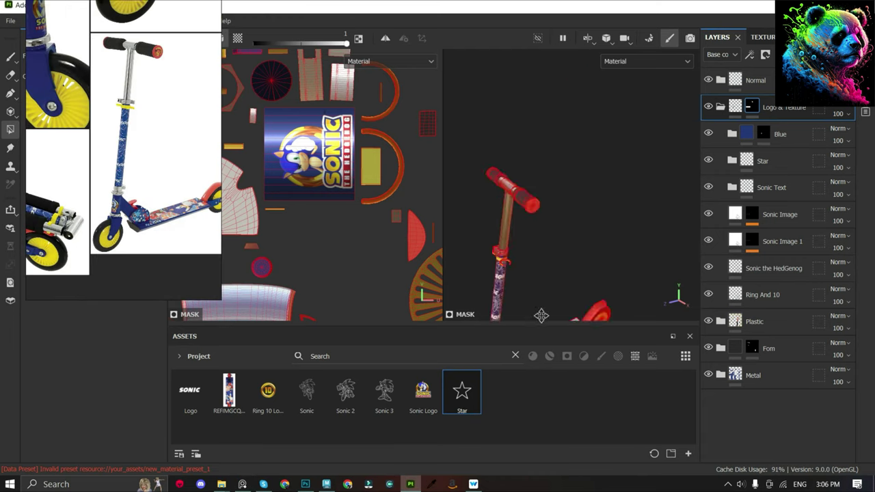
{"action": "left_click_drag", "start_coordinate": [632, 166], "coordinate": [612, 153], "text": "alt"}
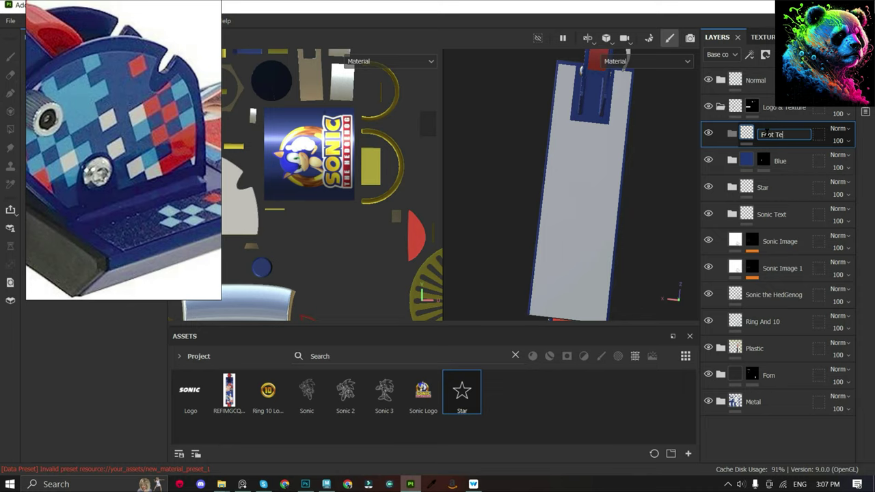
Preview the scooter in the Iray render view and return to the painting view.
{"action": "left_click", "coordinate": [497, 150]}
{"action": "key", "text": "F10"}
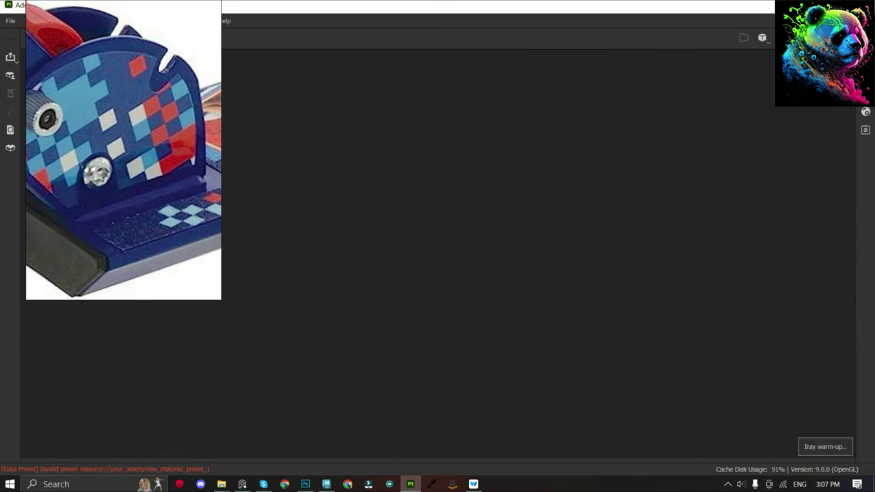
{"action": "key", "text": "F10"}
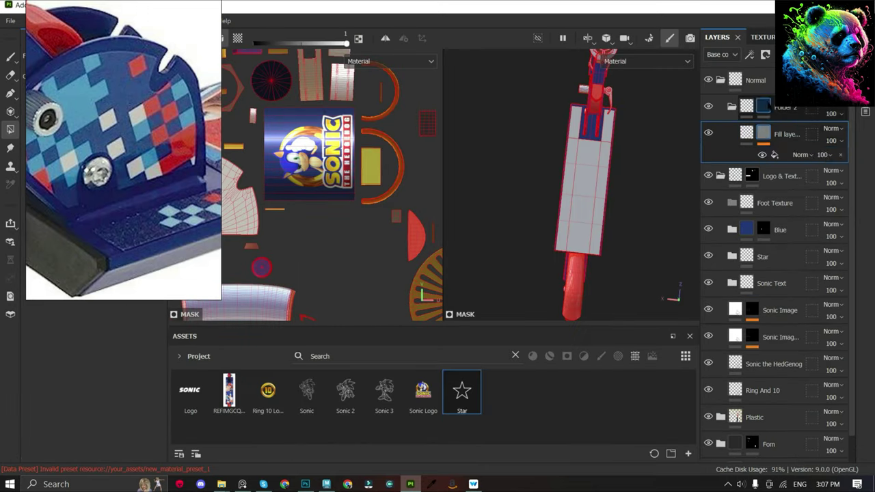
Add Fill layer 10 in Foot Texture using the REFIMGCQWQ2Y7ZXD7G3 image as base colour.
{"action": "left_click_drag", "start_coordinate": [746, 134], "coordinate": [747, 205]}
{"action": "left_click", "coordinate": [744, 187]}
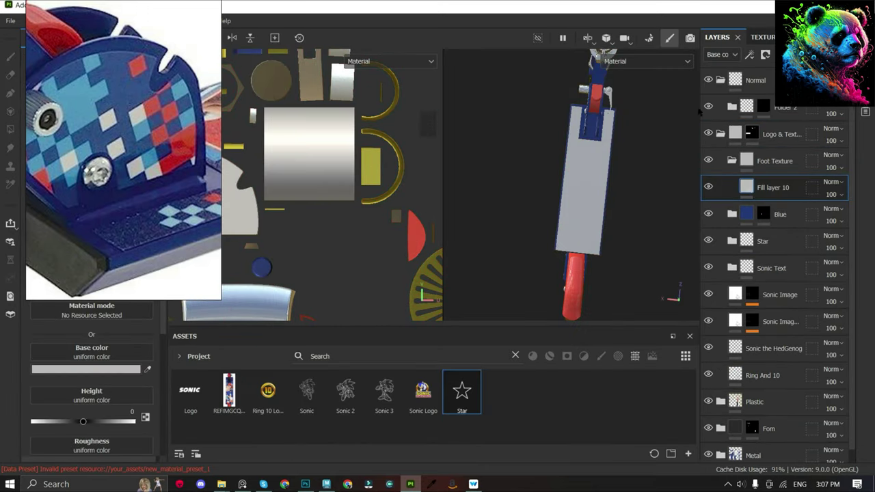
{"action": "left_click_drag", "start_coordinate": [229, 391], "coordinate": [86, 369]}
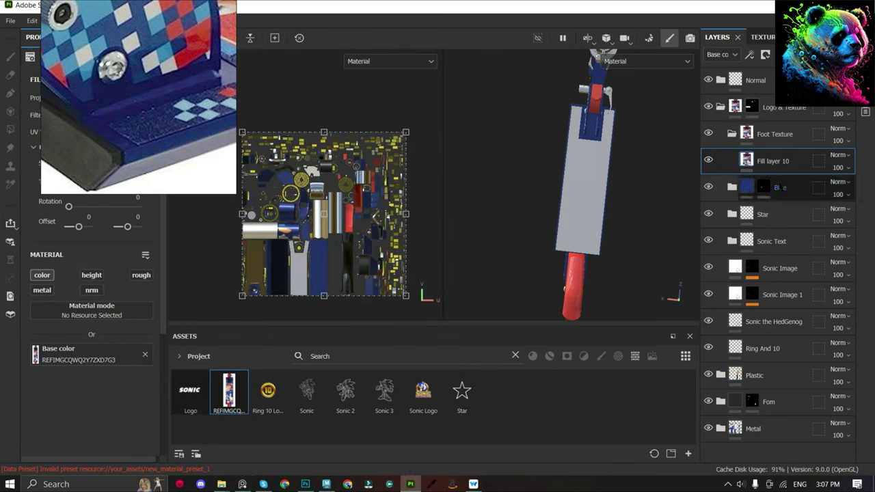
{"action": "left_click", "coordinate": [751, 106]}
{"action": "scroll", "coordinate": [307, 267], "scroll_direction": "up", "scroll_amount": 4}
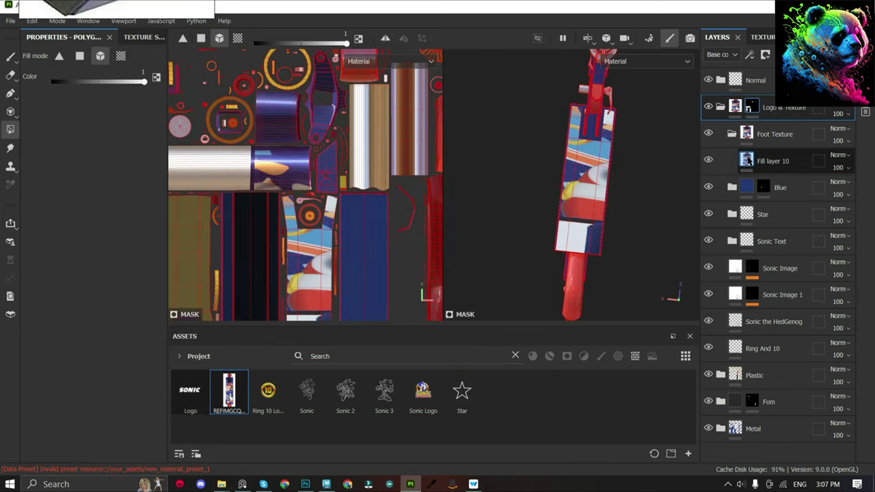
{"action": "left_click", "coordinate": [772, 161]}
{"action": "scroll", "coordinate": [335, 184], "scroll_direction": "down", "scroll_amount": 4}
Scale and narrow the Sonic image with the UV gizmo to fit the deck's width.
{"action": "left_click_drag", "start_coordinate": [351, 186], "coordinate": [273, 232]}
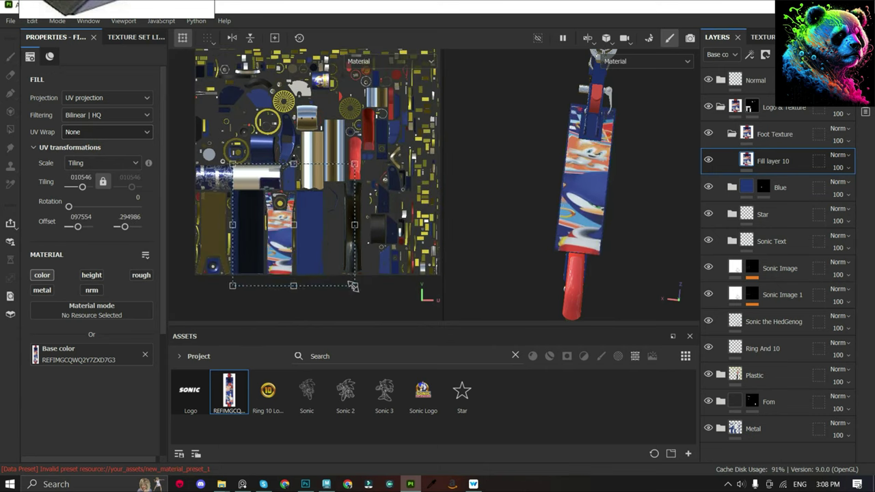
{"action": "scroll", "coordinate": [273, 232], "scroll_direction": "up", "scroll_amount": 3}
{"action": "left_click_drag", "start_coordinate": [294, 302], "coordinate": [290, 314]}
{"action": "scroll", "coordinate": [649, 101], "scroll_direction": "up", "scroll_amount": 3}
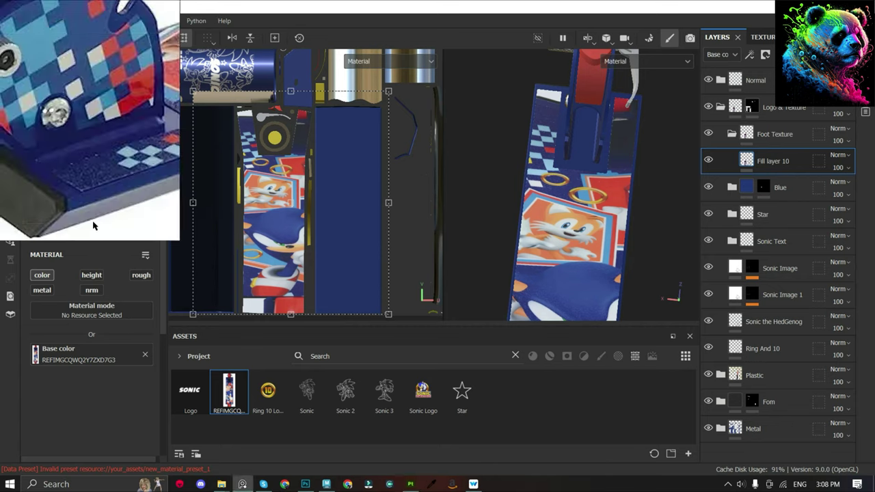
{"action": "left_click_drag", "start_coordinate": [387, 205], "coordinate": [329, 203]}
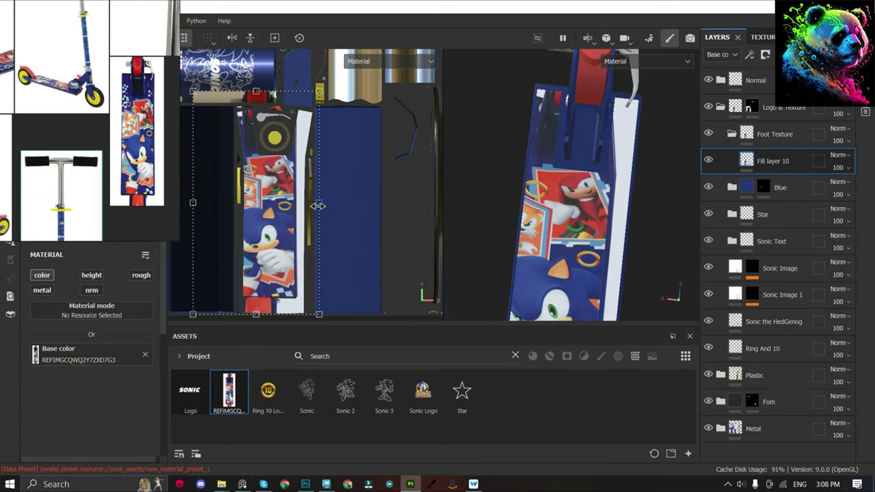
{"action": "left_click_drag", "start_coordinate": [193, 202], "coordinate": [218, 205]}
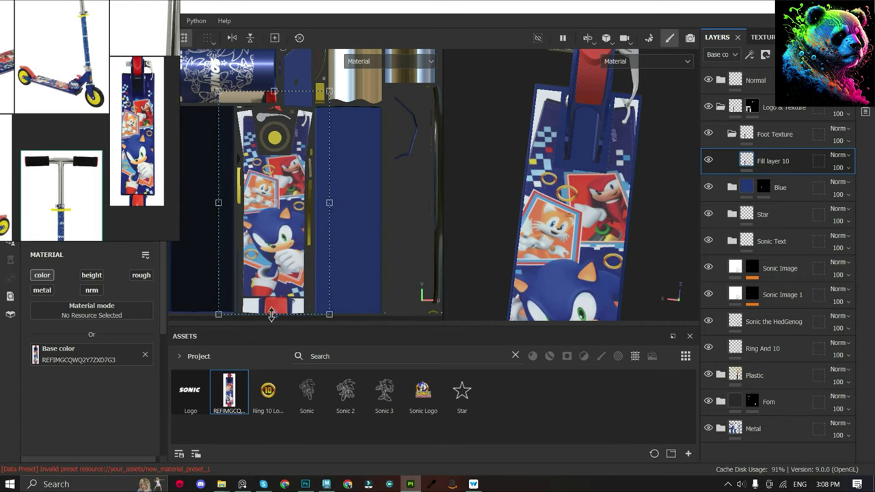
Stretch the image along the deck, move Fill layer 10 into Foot Texture, and add a folder under Normal.
{"action": "left_click_drag", "start_coordinate": [271, 314], "coordinate": [271, 333]}
{"action": "scroll", "coordinate": [558, 210], "scroll_direction": "up", "scroll_amount": 3}
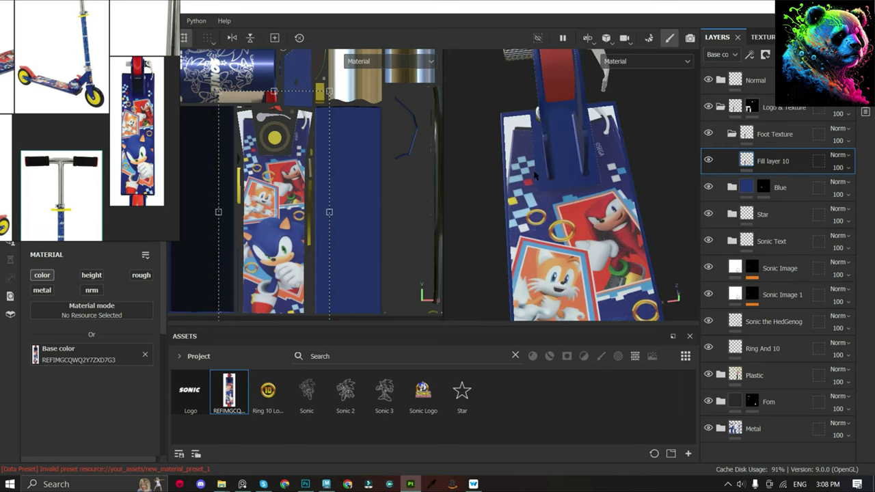
{"action": "scroll", "coordinate": [281, 113], "scroll_direction": "up", "scroll_amount": 2}
{"action": "left_click_drag", "start_coordinate": [281, 113], "coordinate": [280, 106]}
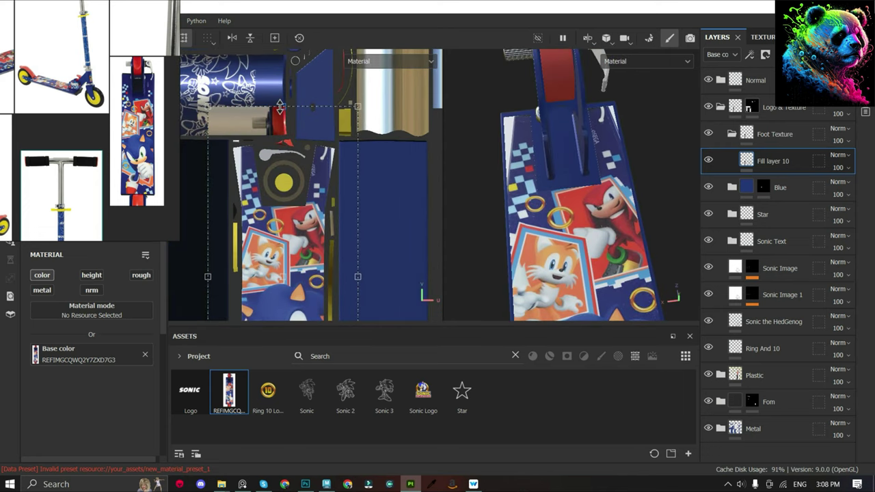
{"action": "left_click_drag", "start_coordinate": [720, 145], "coordinate": [751, 108]}
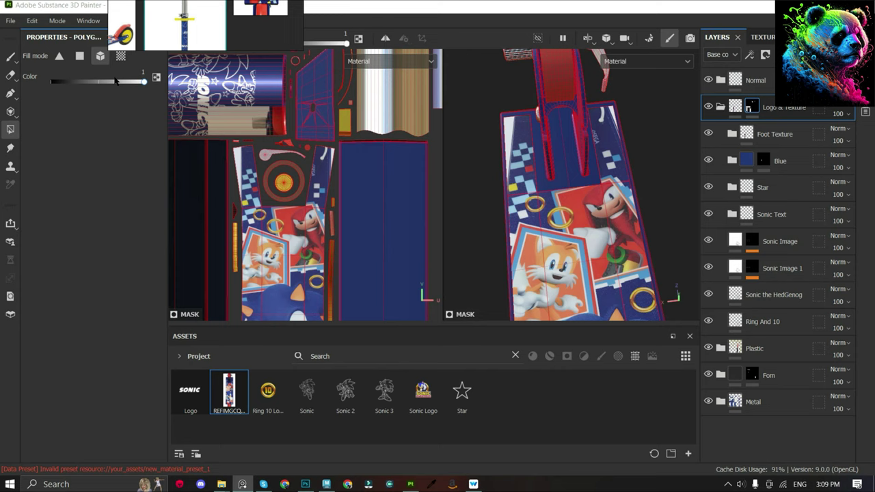
{"action": "left_click_drag", "start_coordinate": [730, 160], "coordinate": [770, 123]}
{"action": "type", "text": "Logos And Texture"}
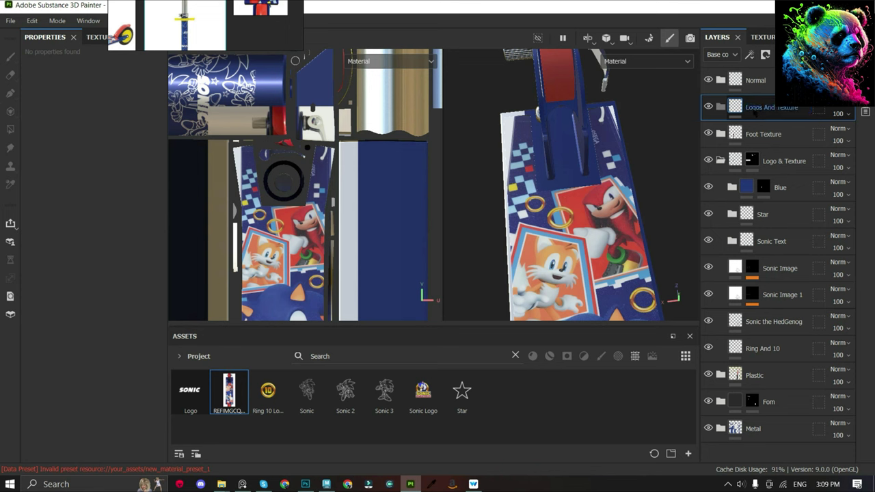
Name the folder Logos And Texture, nest both texture folders, and rotate a Fill layer 10 copy 9.761706.
{"action": "key", "text": "Return"}
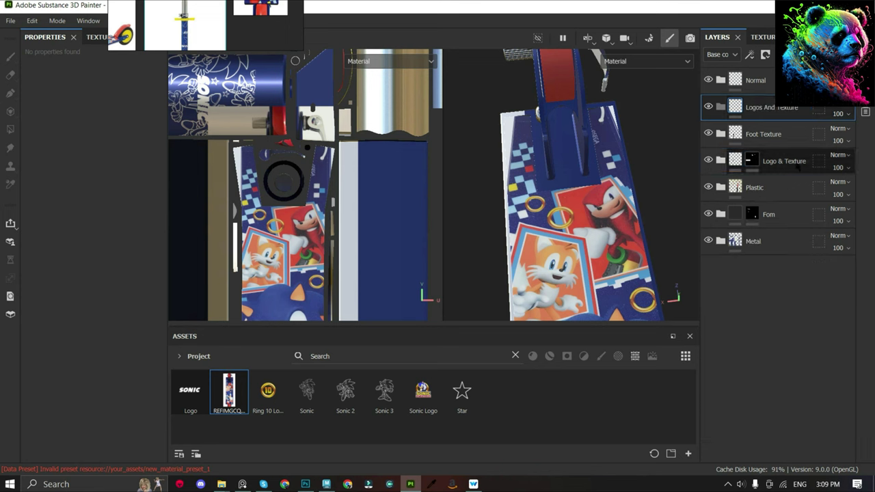
{"action": "mouse_move", "coordinate": [777, 134]}
{"action": "left_mouse_down"}
{"action": "mouse_move", "coordinate": [752, 109]}
{"action": "mouse_move", "coordinate": [743, 136]}
{"action": "left_mouse_up"}
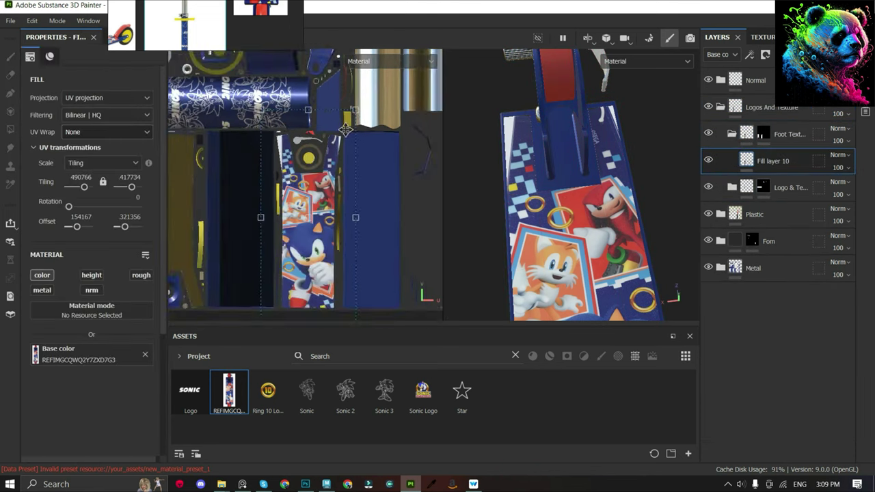
{"action": "key", "text": "ctrl+d"}
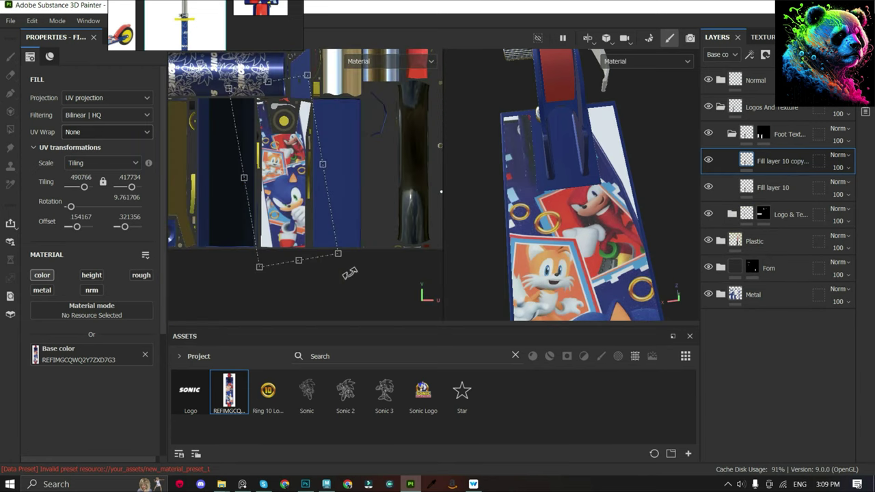
{"action": "left_click_drag", "start_coordinate": [315, 171], "coordinate": [282, 130]}
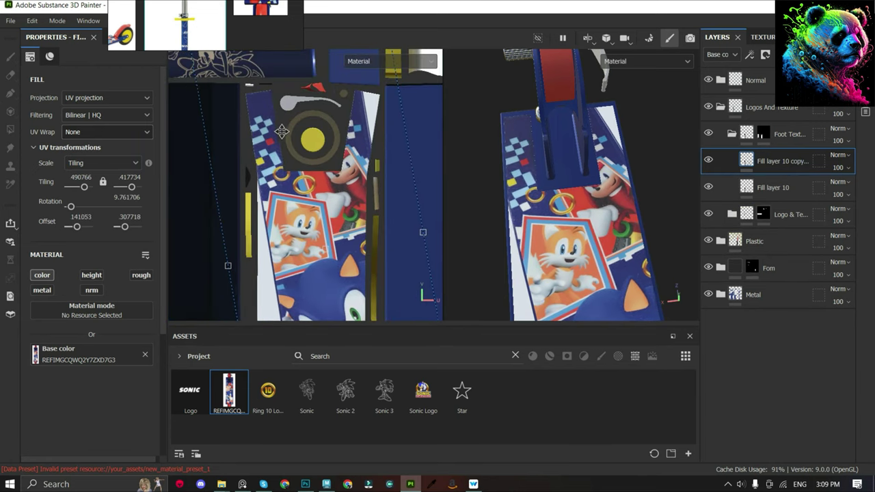
Add a black mask to the rotated copy and paint white to reveal the deck's upper strip.
{"action": "left_click", "coordinate": [765, 56]}
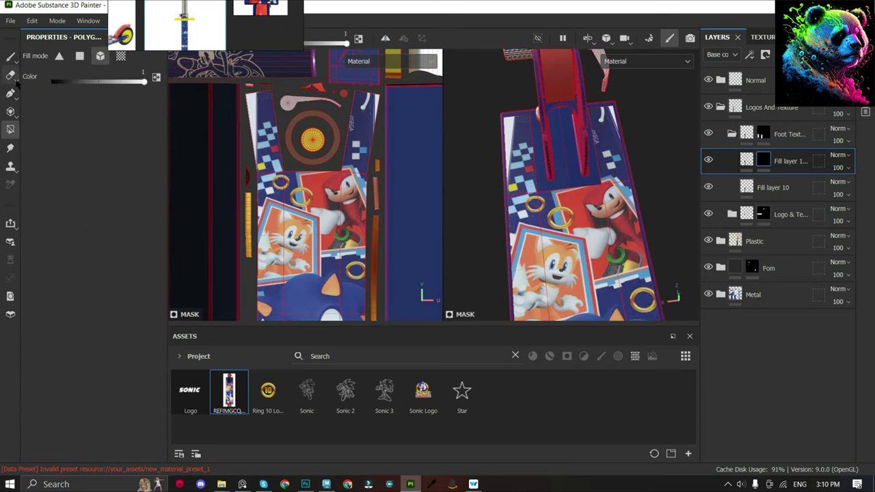
{"action": "key", "text": "1"}
{"action": "scroll", "coordinate": [290, 163], "scroll_direction": "up", "scroll_amount": 3}
{"action": "scroll", "coordinate": [290, 175], "scroll_direction": "up", "scroll_amount": 3}
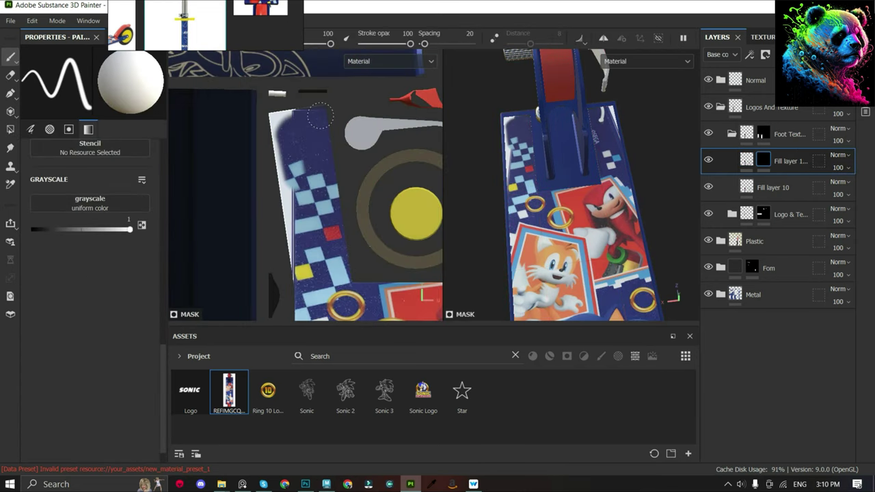
{"action": "scroll", "coordinate": [320, 116], "scroll_direction": "up", "scroll_amount": 2}
{"action": "scroll", "coordinate": [365, 128], "scroll_direction": "up", "scroll_amount": 1}
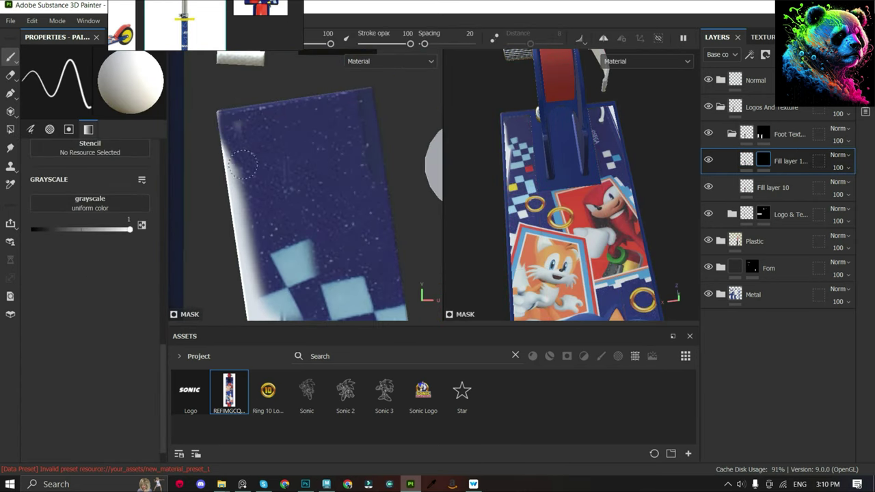
{"action": "scroll", "coordinate": [254, 267], "scroll_direction": "down", "scroll_amount": 3}
{"action": "scroll", "coordinate": [263, 263], "scroll_direction": "up", "scroll_amount": 3}
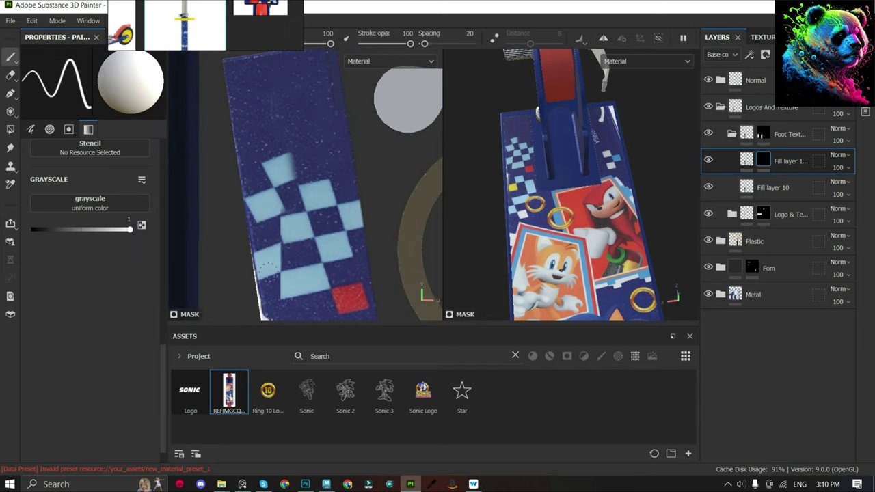
{"action": "scroll", "coordinate": [267, 268], "scroll_direction": "down", "scroll_amount": 3}
{"action": "scroll", "coordinate": [276, 182], "scroll_direction": "up", "scroll_amount": 3}
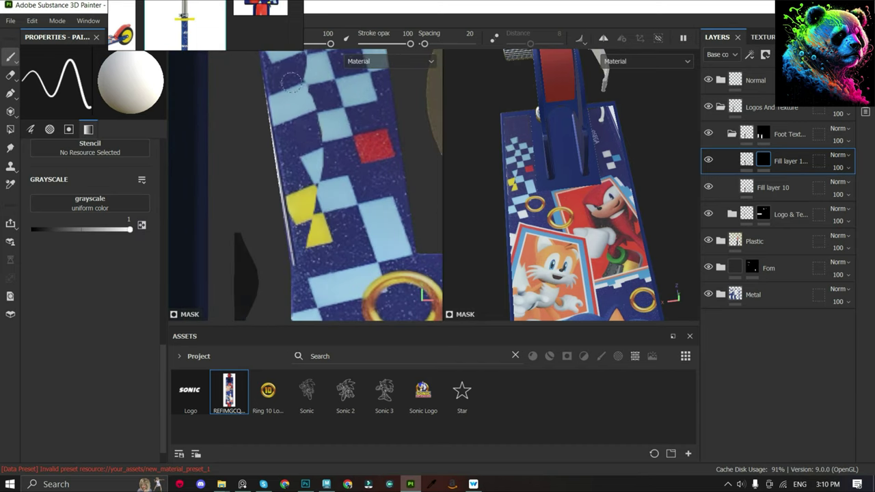
{"action": "scroll", "coordinate": [312, 130], "scroll_direction": "down", "scroll_amount": 2}
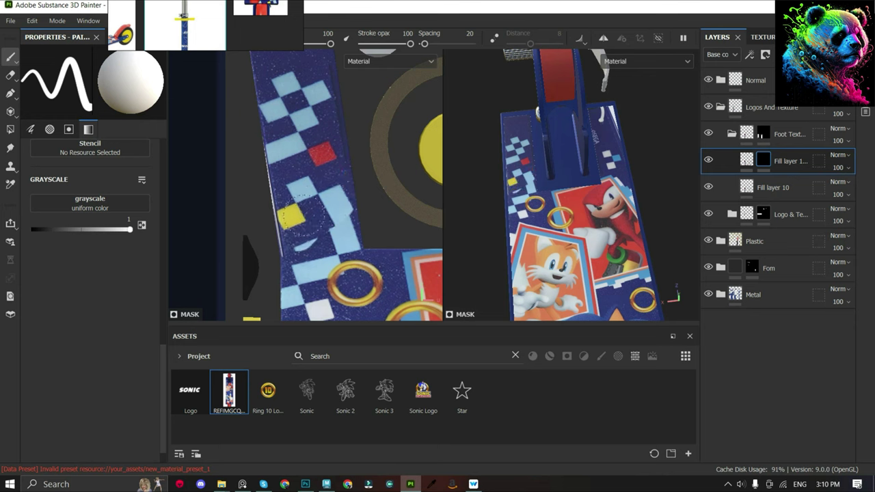
{"action": "scroll", "coordinate": [290, 198], "scroll_direction": "down", "scroll_amount": 2}
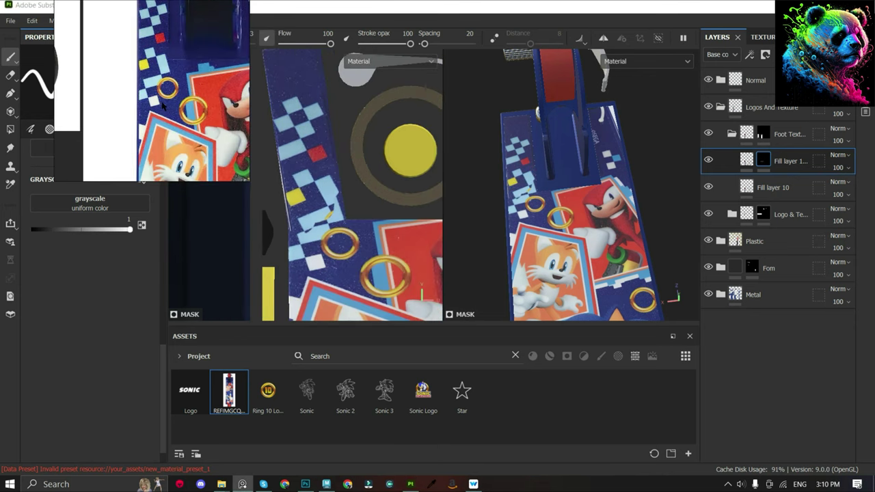
{"action": "scroll", "coordinate": [330, 201], "scroll_direction": "up", "scroll_amount": 2}
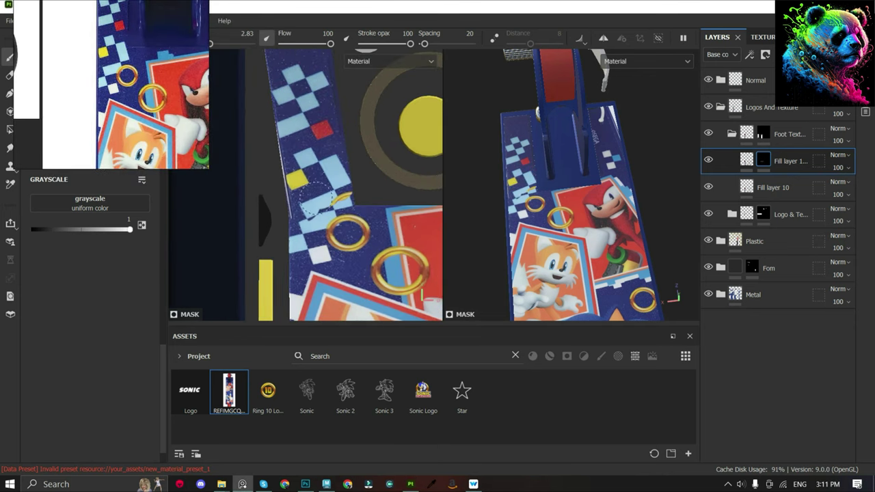
{"action": "scroll", "coordinate": [345, 213], "scroll_direction": "up", "scroll_amount": 1}
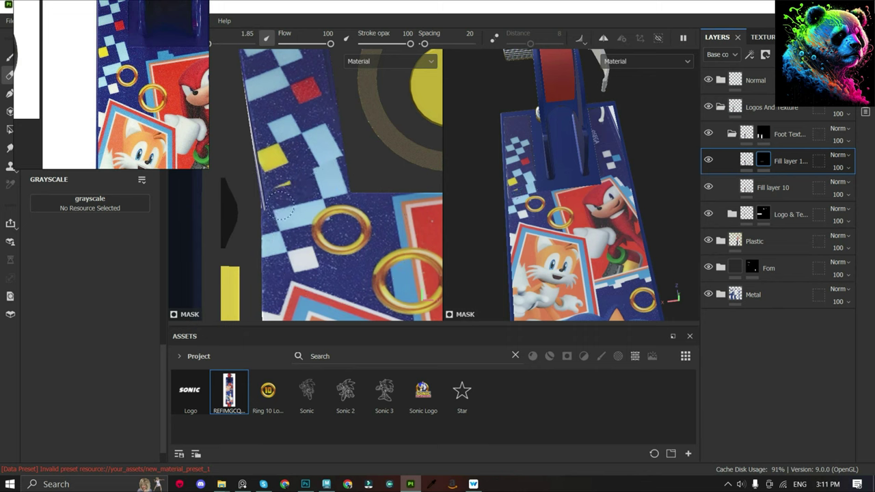
Adjust the copy's image placement and keep painting its mask over the checker strip.
{"action": "left_click", "coordinate": [746, 159]}
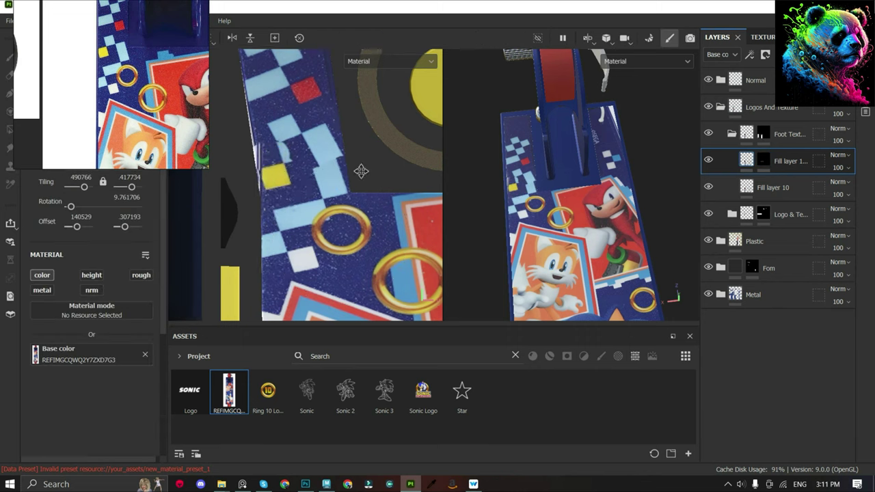
{"action": "scroll", "coordinate": [311, 183], "scroll_direction": "down", "scroll_amount": 1}
{"action": "scroll", "coordinate": [314, 185], "scroll_direction": "up", "scroll_amount": 2}
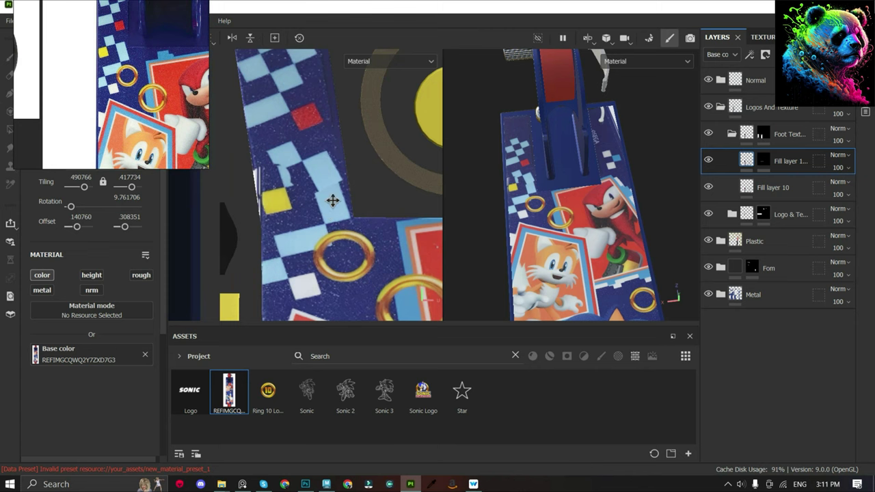
{"action": "scroll", "coordinate": [335, 196], "scroll_direction": "down", "scroll_amount": 1}
{"action": "scroll", "coordinate": [287, 195], "scroll_direction": "down", "scroll_amount": 1}
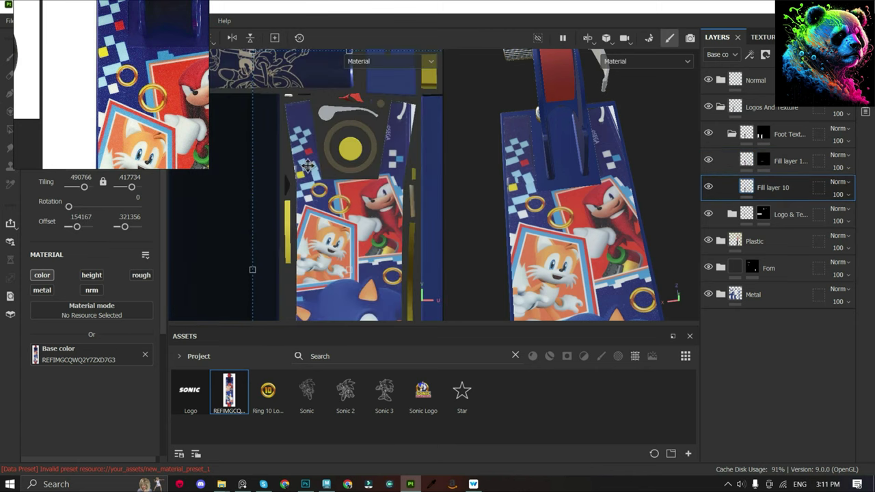
{"action": "scroll", "coordinate": [301, 178], "scroll_direction": "up", "scroll_amount": 1}
{"action": "key", "text": "1"}
{"action": "scroll", "coordinate": [316, 162], "scroll_direction": "up", "scroll_amount": 1}
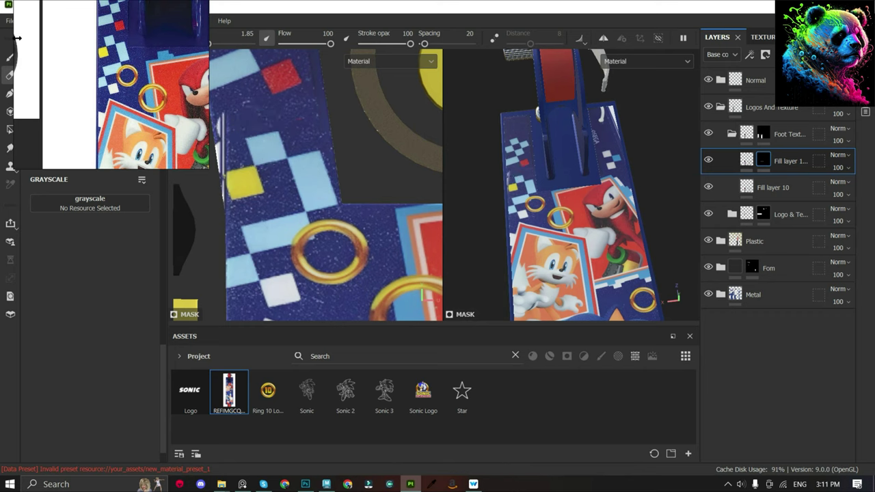
{"action": "scroll", "coordinate": [299, 111], "scroll_direction": "up", "scroll_amount": 2}
{"action": "scroll", "coordinate": [307, 113], "scroll_direction": "up", "scroll_amount": 1}
{"action": "scroll", "coordinate": [320, 113], "scroll_direction": "up", "scroll_amount": 1}
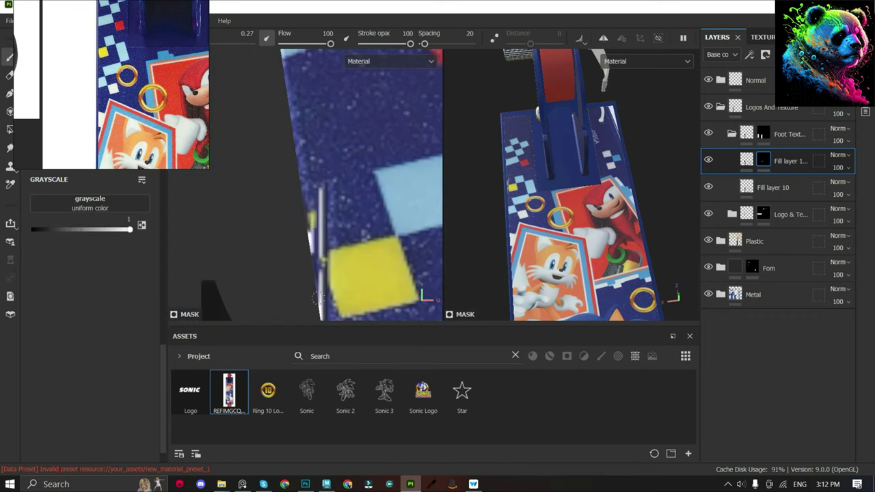
Check the checker strip and yellow ring area, then reselect the copy's image to realign it.
{"action": "middle_click_drag", "start_coordinate": [318, 297], "coordinate": [332, 208]}
{"action": "scroll", "coordinate": [326, 100], "scroll_direction": "down", "scroll_amount": 1}
{"action": "mouse_move", "coordinate": [321, 137]}
{"action": "middle_mouse_down"}
{"action": "mouse_move", "coordinate": [307, 177]}
{"action": "mouse_move", "coordinate": [287, 171]}
{"action": "middle_mouse_up"}
{"action": "scroll", "coordinate": [287, 171], "scroll_direction": "down", "scroll_amount": 3}
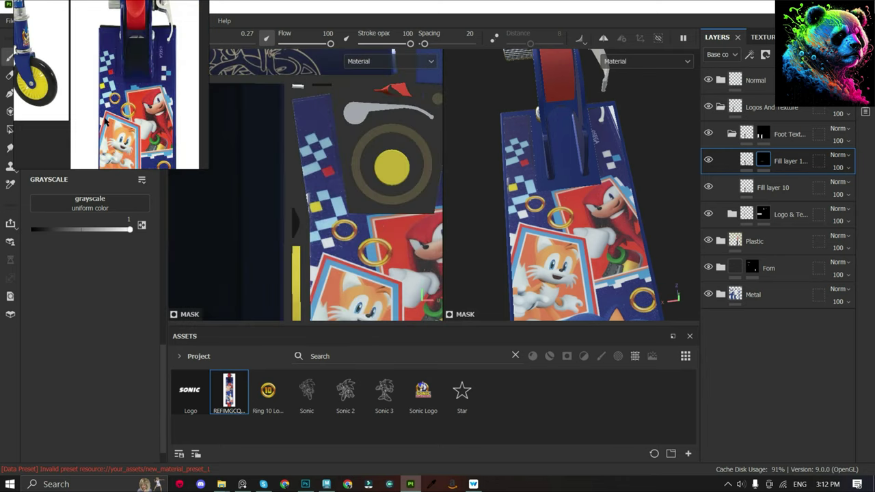
{"action": "scroll", "coordinate": [591, 185], "scroll_direction": "up", "scroll_amount": 2}
{"action": "left_click", "coordinate": [784, 162]}
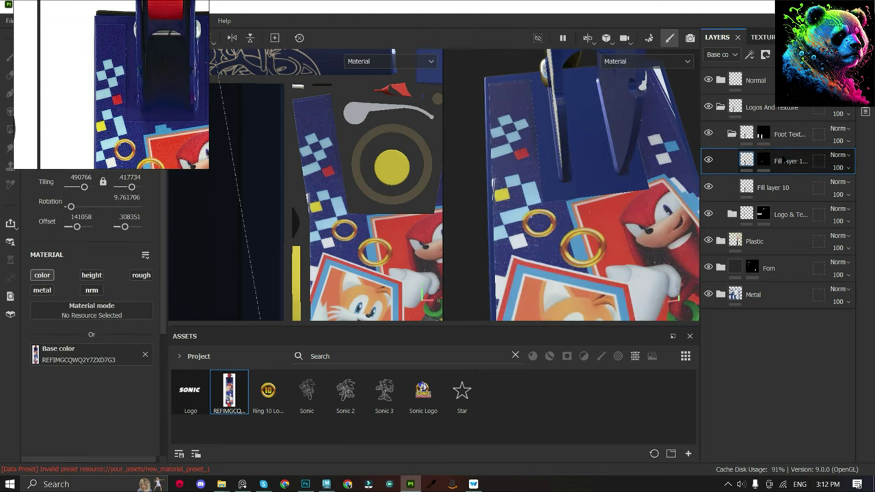
Remove the mask from the top fill layer copy and shift its image along the strip.
{"action": "right_click", "coordinate": [746, 159]}
{"action": "left_click", "coordinate": [752, 135]}
{"action": "scroll", "coordinate": [287, 205], "scroll_direction": "up", "scroll_amount": 2}
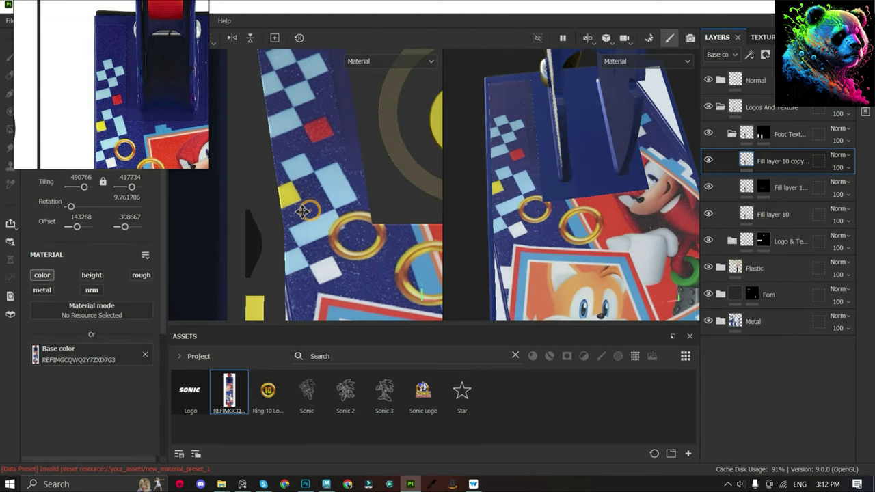
{"action": "left_click_drag", "start_coordinate": [294, 274], "coordinate": [273, 303]}
Give the new copy a black mask and paint the pattern in along the strip's left edge.
{"action": "left_click", "coordinate": [766, 54]}
{"action": "left_click", "coordinate": [786, 68]}
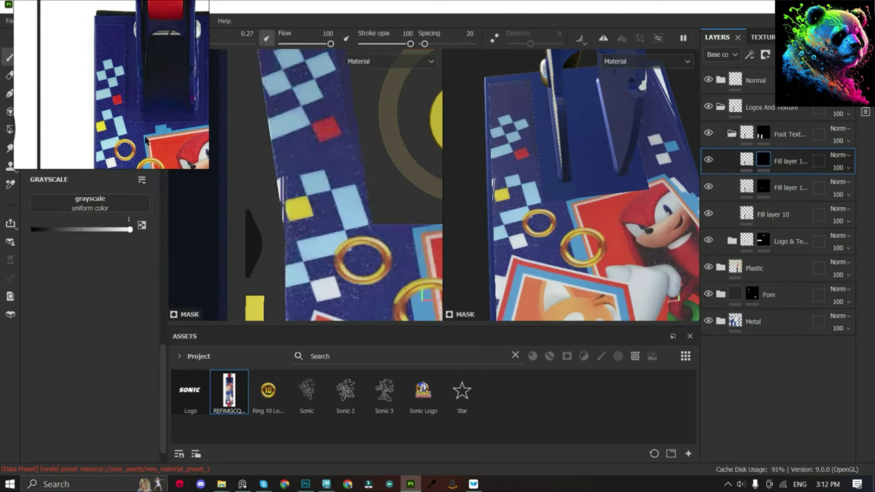
{"action": "scroll", "coordinate": [294, 164], "scroll_direction": "up", "scroll_amount": 2}
{"action": "left_click_drag", "start_coordinate": [305, 261], "coordinate": [310, 162]}
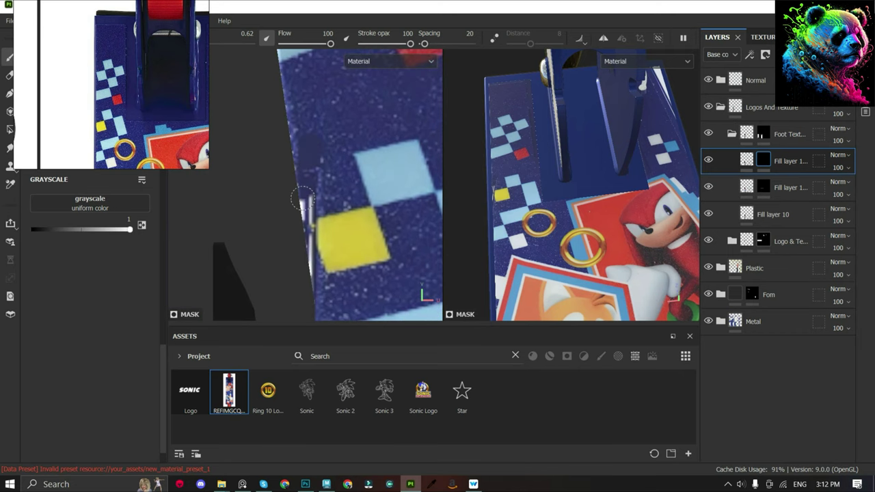
{"action": "scroll", "coordinate": [301, 243], "scroll_direction": "up", "scroll_amount": 2}
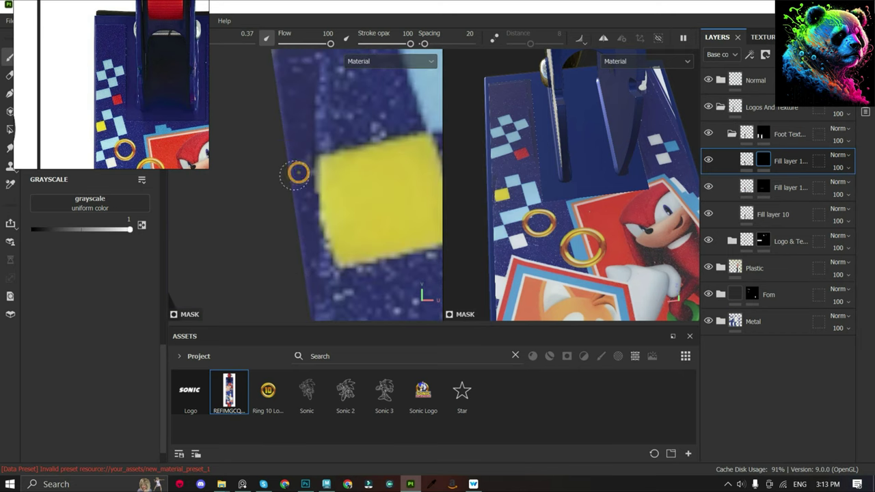
Select the copy's image and check it in base colour view before returning to material view.
{"action": "left_click", "coordinate": [750, 161]}
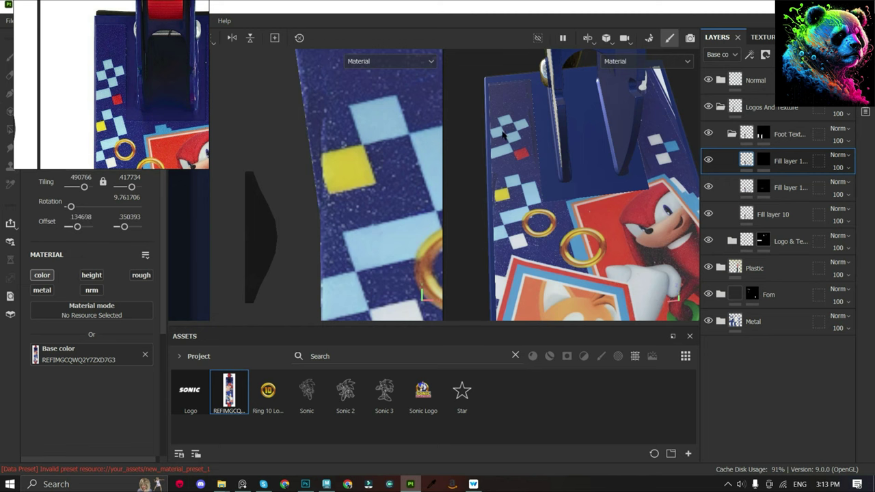
{"action": "scroll", "coordinate": [369, 205], "scroll_direction": "down", "scroll_amount": 3}
{"action": "key", "text": "c"}
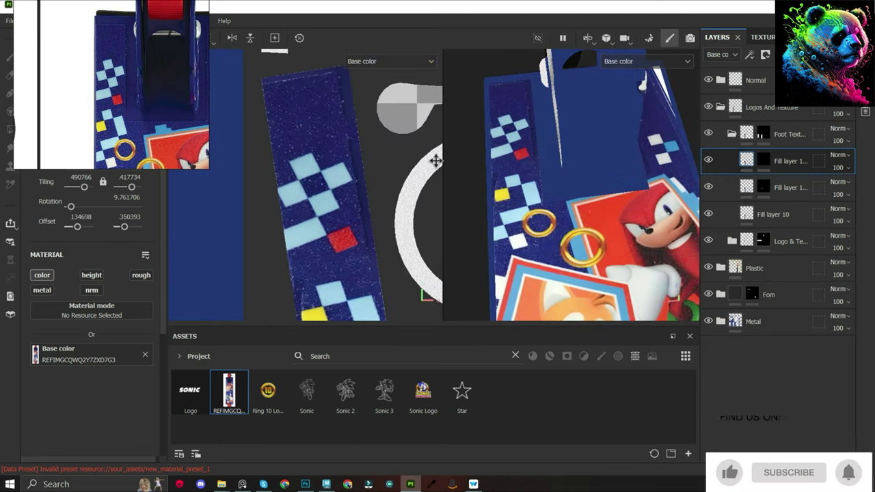
{"action": "key", "text": "m"}
{"action": "scroll", "coordinate": [497, 94], "scroll_direction": "up", "scroll_amount": 3}
Duplicate the fill layer again, remove its mask and slide its image along the strip.
{"action": "key", "text": "ctrl+d"}
{"action": "right_click", "coordinate": [746, 159]}
{"action": "left_click", "coordinate": [767, 135]}
{"action": "left_click_drag", "start_coordinate": [362, 178], "coordinate": [341, 76]}
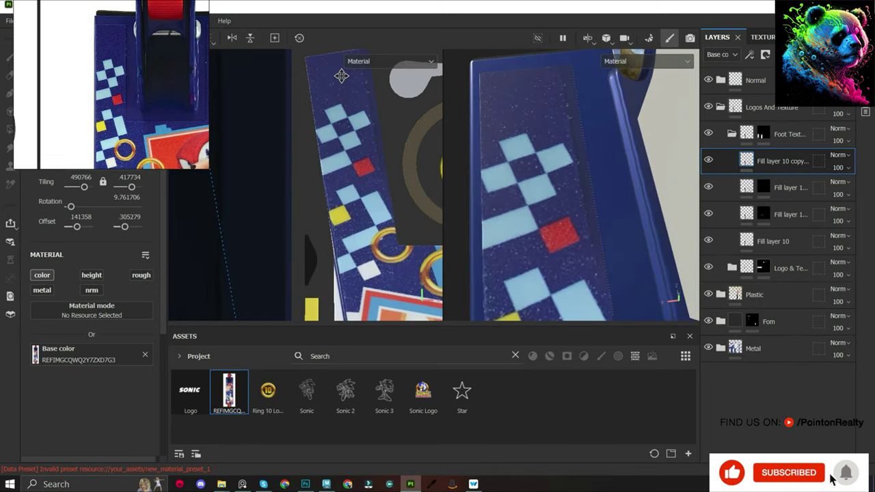
Duplicate the checker fill layer, give the layer below a black mask, and select the copy's mask.
{"action": "key", "text": "ctrl+d"}
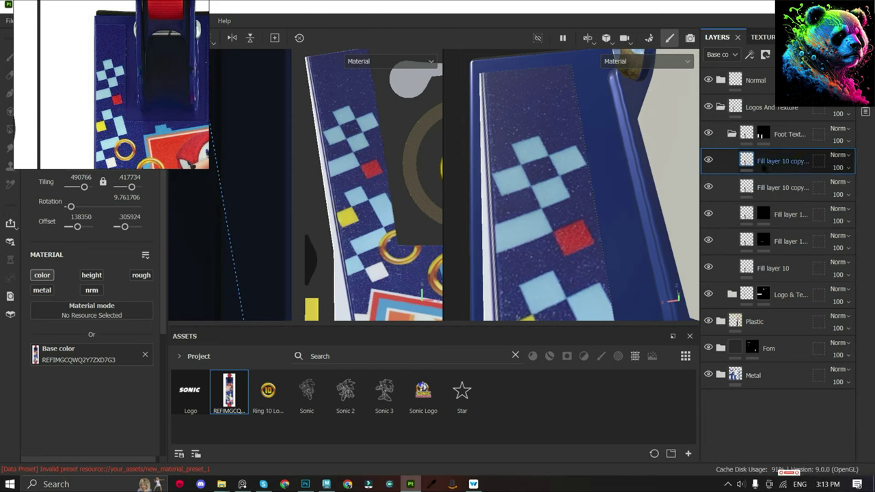
{"action": "left_click", "coordinate": [708, 159]}
{"action": "left_click", "coordinate": [786, 188]}
{"action": "scroll", "coordinate": [267, 120], "scroll_direction": "up", "scroll_amount": 3}
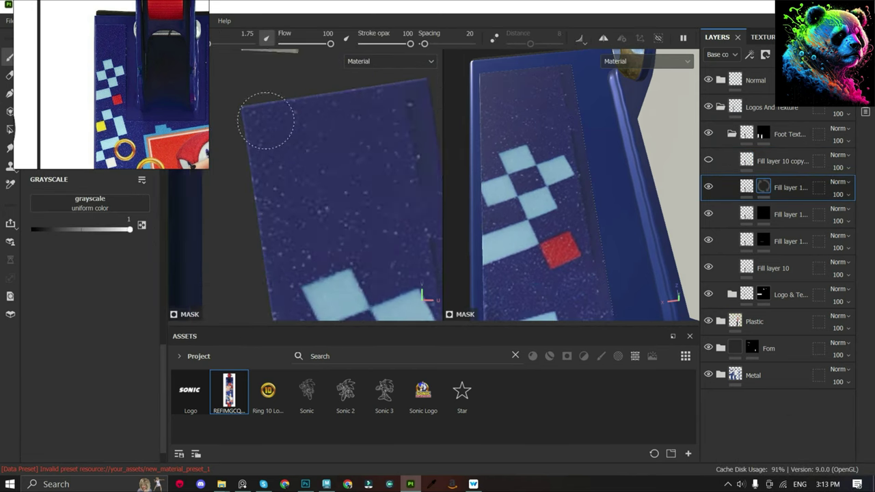
{"action": "left_click", "coordinate": [708, 160]}
{"action": "left_click", "coordinate": [786, 161]}
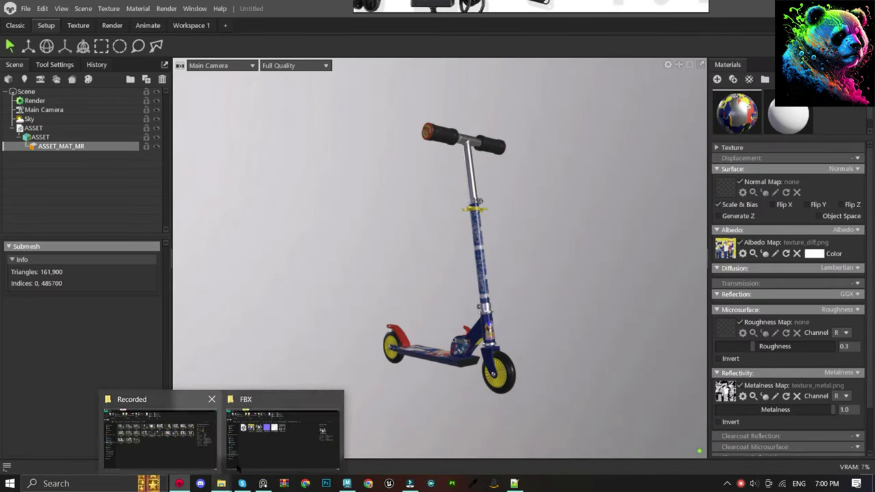
Drag texture_normal from the FBX folder onto the material's Normal Map slot.
{"action": "left_click", "coordinate": [277, 424]}
{"action": "left_click_drag", "start_coordinate": [312, 146], "coordinate": [726, 185]}
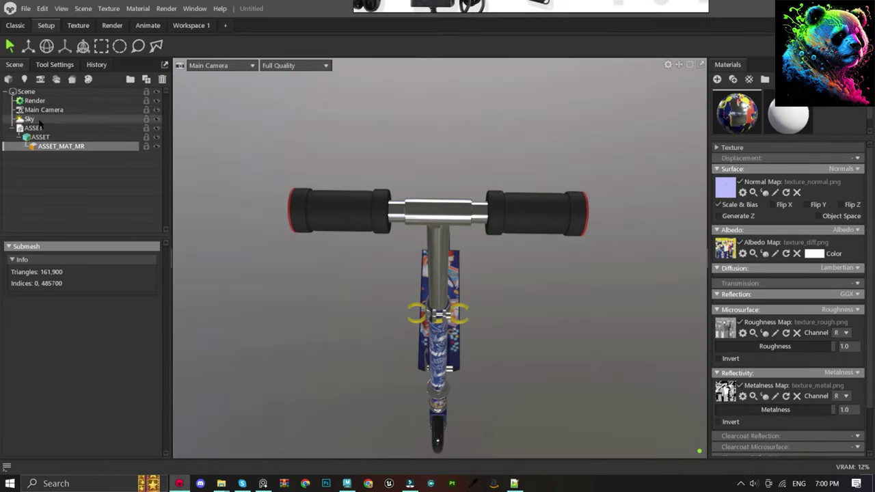
Set the Sky backdrop mode to Color with a near-black grey, then view the scooter from the front.
{"action": "left_click", "coordinate": [39, 119]}
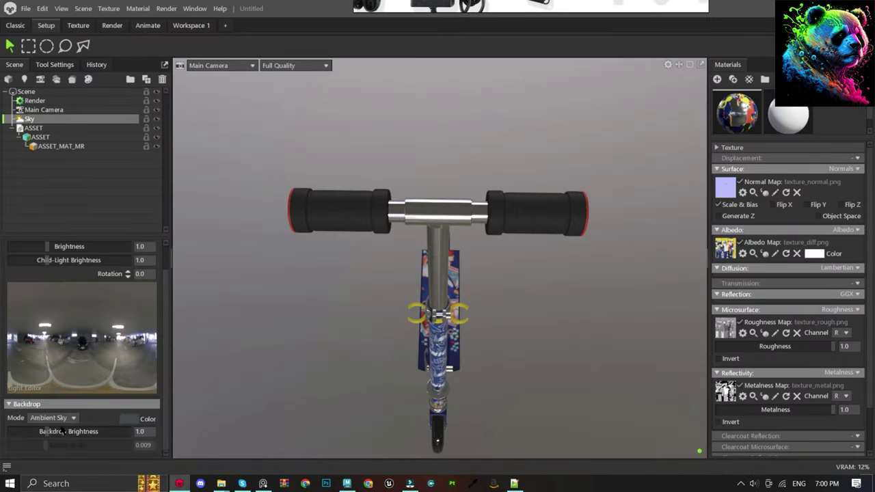
{"action": "left_click", "coordinate": [130, 419]}
{"action": "left_click", "coordinate": [62, 419]}
{"action": "left_click", "coordinate": [42, 429]}
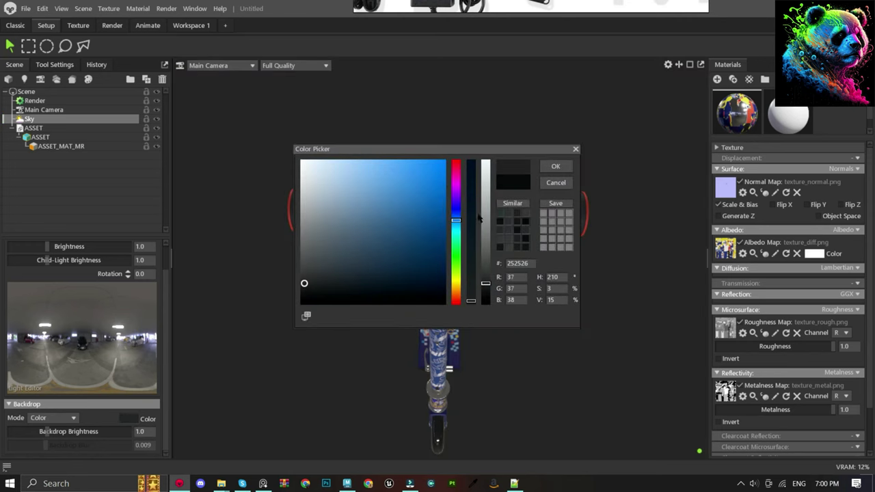
{"action": "left_click", "coordinate": [304, 291]}
{"action": "left_click", "coordinate": [556, 166]}
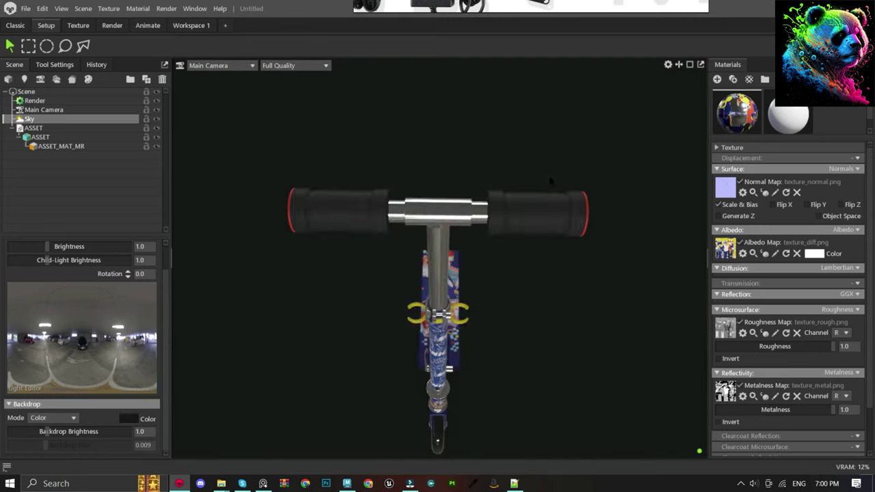
{"action": "left_click_drag", "start_coordinate": [552, 182], "coordinate": [449, 162]}
{"action": "mouse_move", "coordinate": [438, 385]}
{"action": "left_mouse_down"}
{"action": "mouse_move", "coordinate": [474, 278]}
{"action": "mouse_move", "coordinate": [451, 270]}
{"action": "left_mouse_up"}
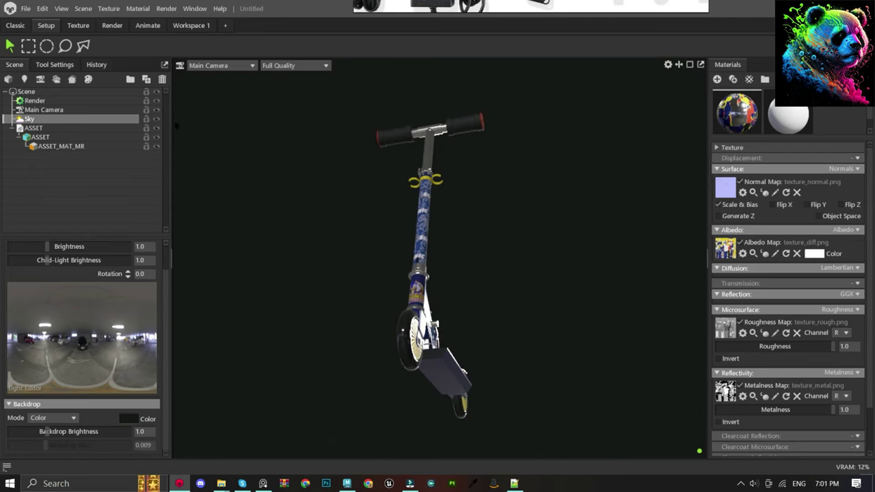
Turn off the sky lighting and add a first spot light with slightly raised brightness.
{"action": "left_click", "coordinate": [156, 119]}
{"action": "left_click", "coordinate": [24, 78]}
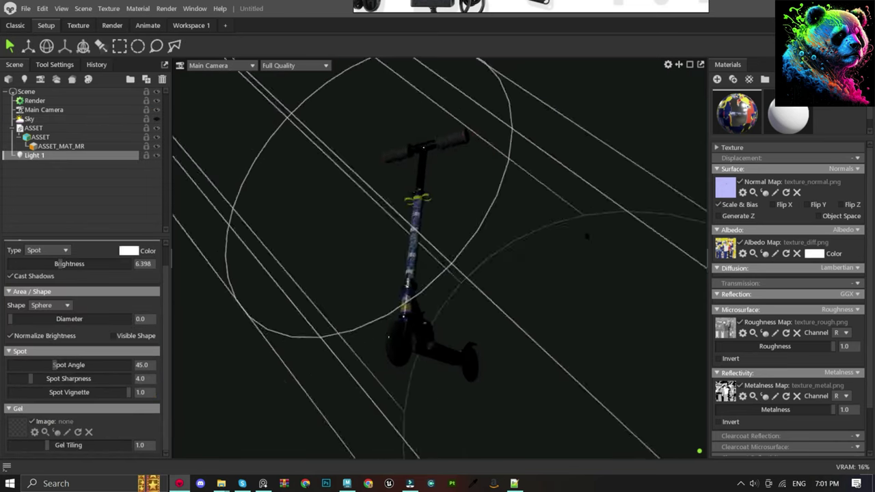
{"action": "left_click_drag", "start_coordinate": [586, 237], "coordinate": [347, 307]}
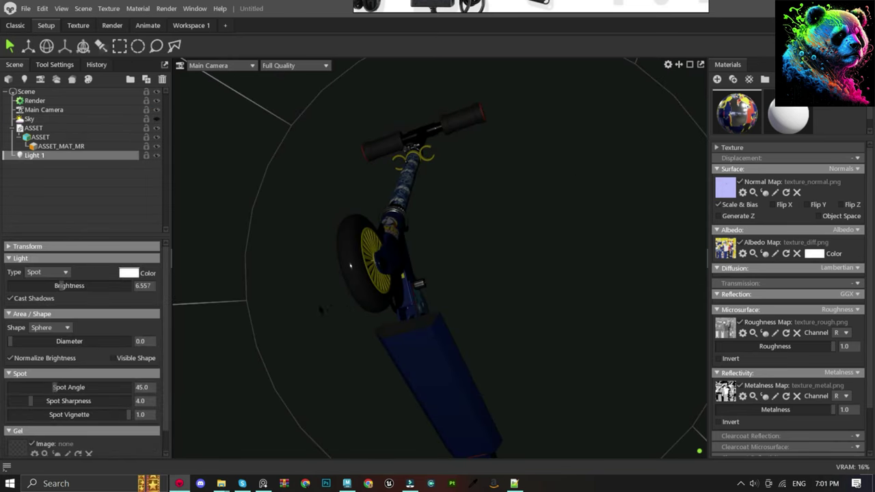
{"action": "left_click_drag", "start_coordinate": [69, 287], "coordinate": [62, 287]}
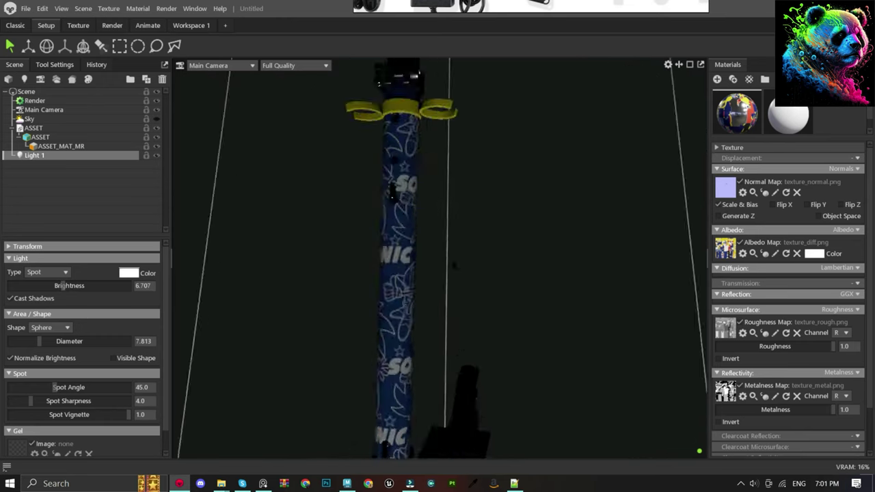
Set the first spot light's colour to pure white after trying a blue shade.
{"action": "left_click", "coordinate": [128, 272]}
{"action": "left_click", "coordinate": [456, 191]}
{"action": "left_click", "coordinate": [404, 189]}
{"action": "left_click_drag", "start_coordinate": [404, 189], "coordinate": [394, 177]}
{"action": "left_click", "coordinate": [556, 166]}
{"action": "left_click", "coordinate": [128, 272]}
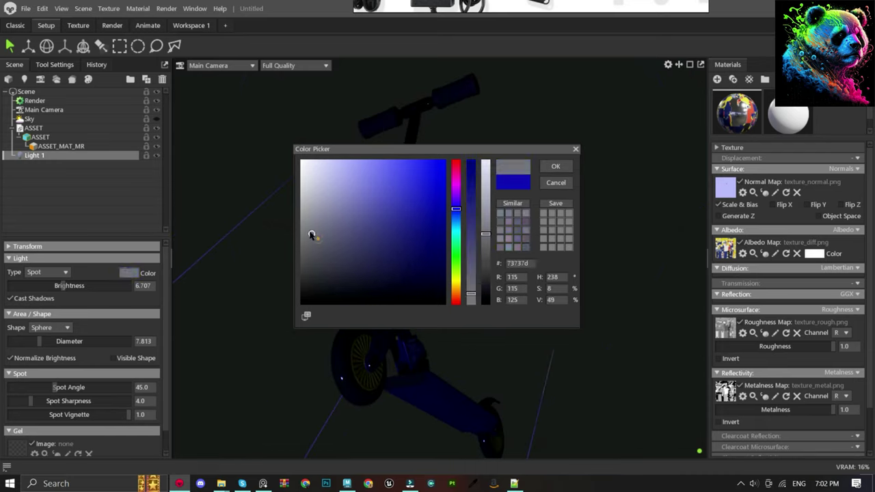
{"action": "left_click", "coordinate": [300, 165]}
{"action": "left_click", "coordinate": [556, 166]}
{"action": "left_click_drag", "start_coordinate": [371, 341], "coordinate": [509, 272]}
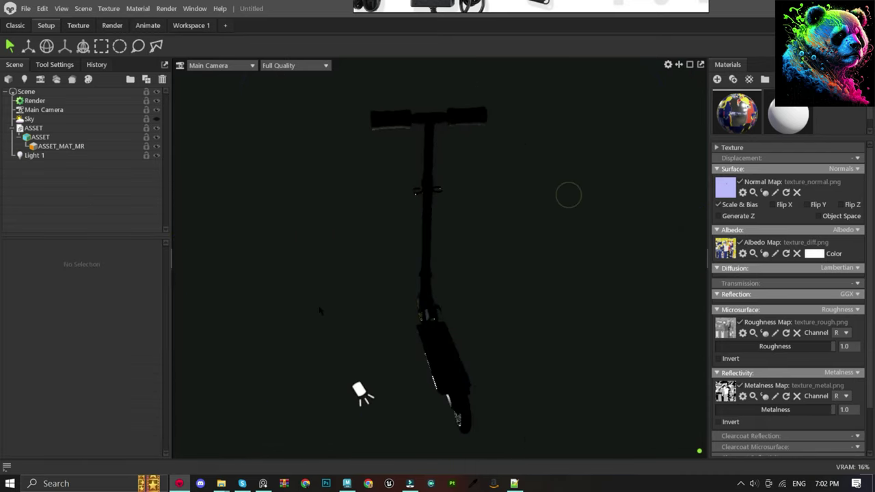
Add a second spot light with diameter 0 and frame the view on it.
{"action": "left_click", "coordinate": [24, 79]}
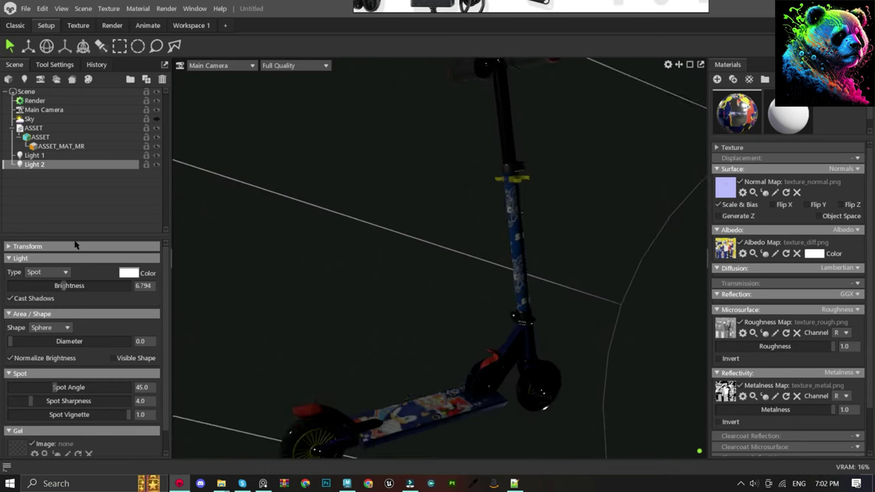
{"action": "left_click_drag", "start_coordinate": [71, 335], "coordinate": [27, 335]}
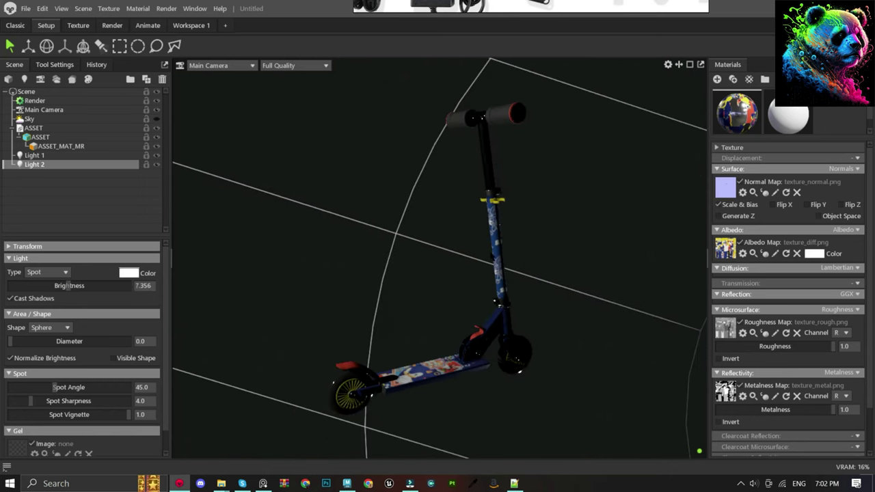
{"action": "key", "text": "w"}
{"action": "key", "text": "f"}
{"action": "key", "text": "Escape"}
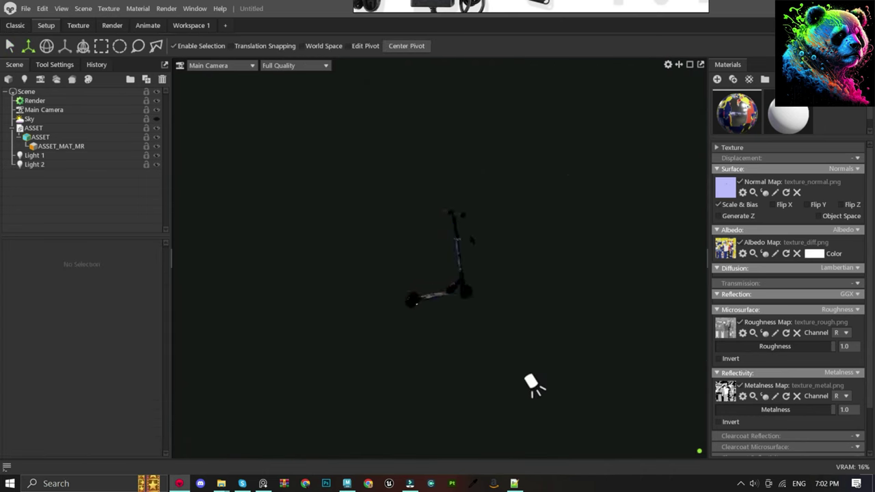
{"action": "left_click_drag", "start_coordinate": [488, 304], "coordinate": [517, 285]}
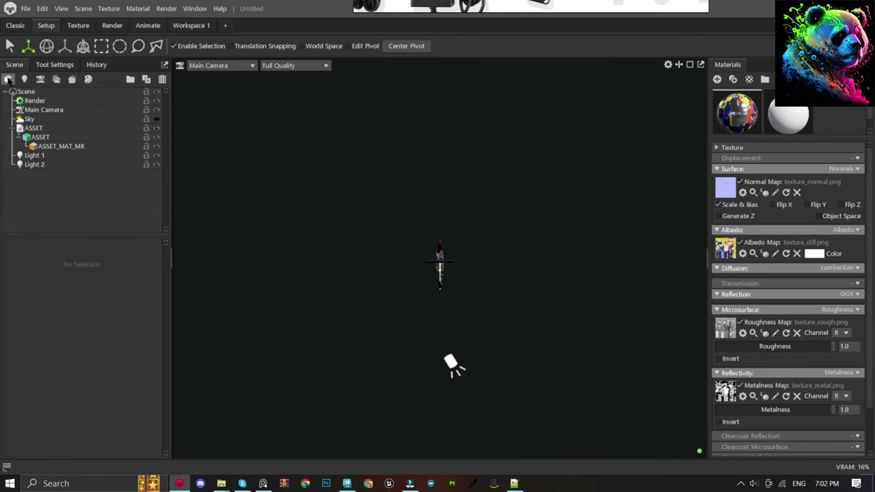
Add a third spot light to the scene.
{"action": "left_click", "coordinate": [24, 80]}
{"action": "scroll", "coordinate": [520, 298], "scroll_direction": "up", "scroll_amount": 3}
{"action": "scroll", "coordinate": [521, 298], "scroll_direction": "up", "scroll_amount": 3}
Raise the third spot light's brightness and orbit around the scooter.
{"action": "left_click_drag", "start_coordinate": [67, 285], "coordinate": [72, 285]}
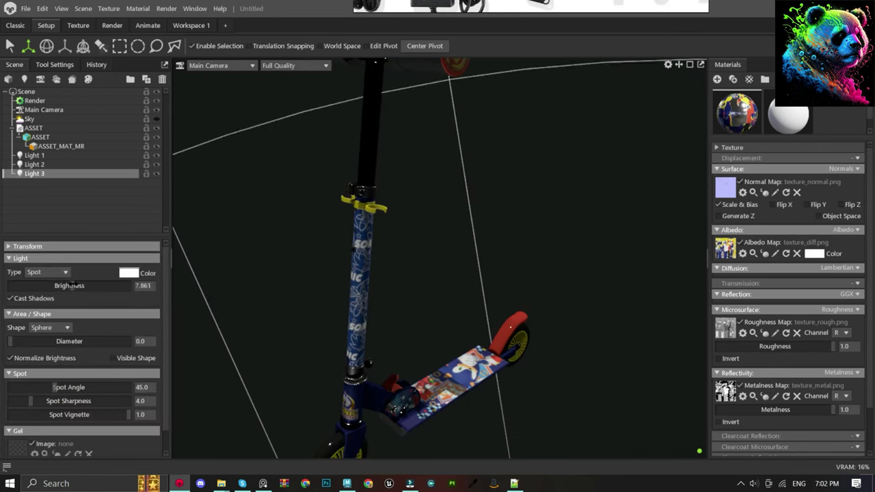
{"action": "key", "text": "Escape"}
{"action": "mouse_move", "coordinate": [316, 297]}
{"action": "left_mouse_down"}
{"action": "mouse_move", "coordinate": [486, 354]}
{"action": "mouse_move", "coordinate": [508, 341]}
{"action": "left_mouse_up"}
{"action": "scroll", "coordinate": [509, 286], "scroll_direction": "up", "scroll_amount": 3}
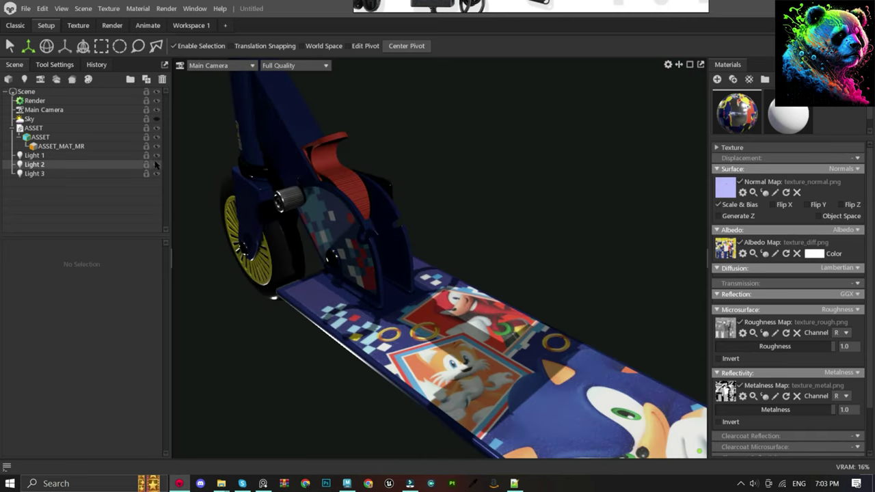
Toggle Light 1 and Light 2 on and off to compare, then view the deck from above.
{"action": "left_click", "coordinate": [155, 164]}
{"action": "left_click", "coordinate": [156, 155]}
{"action": "left_click", "coordinate": [156, 155]}
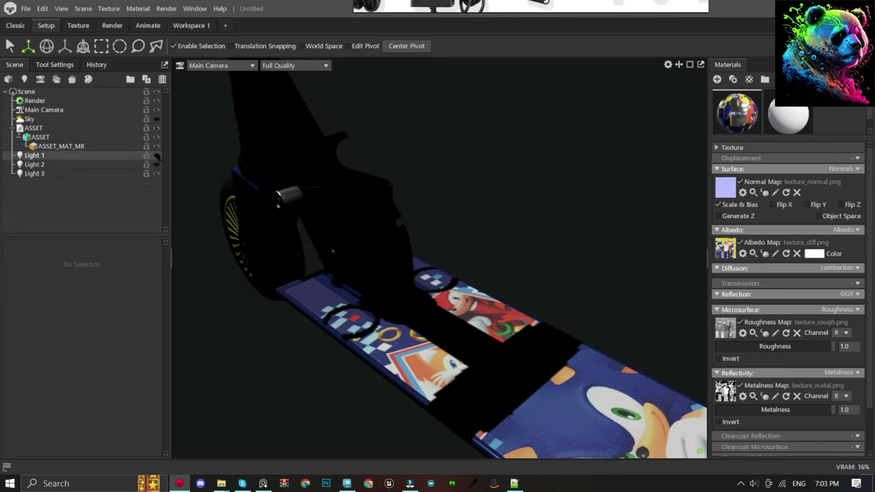
{"action": "left_click", "coordinate": [156, 164]}
{"action": "left_click", "coordinate": [102, 165]}
{"action": "left_click", "coordinate": [156, 156]}
{"action": "left_click", "coordinate": [156, 156]}
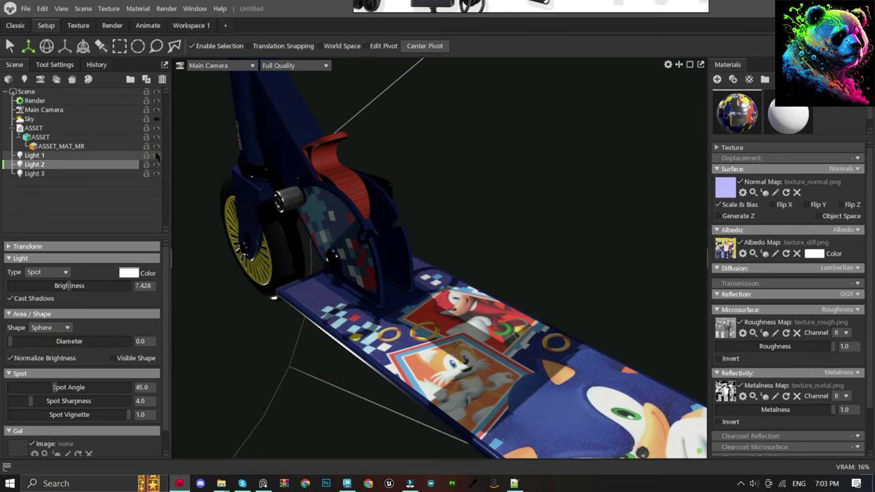
{"action": "scroll", "coordinate": [437, 274], "scroll_direction": "down", "scroll_amount": 3}
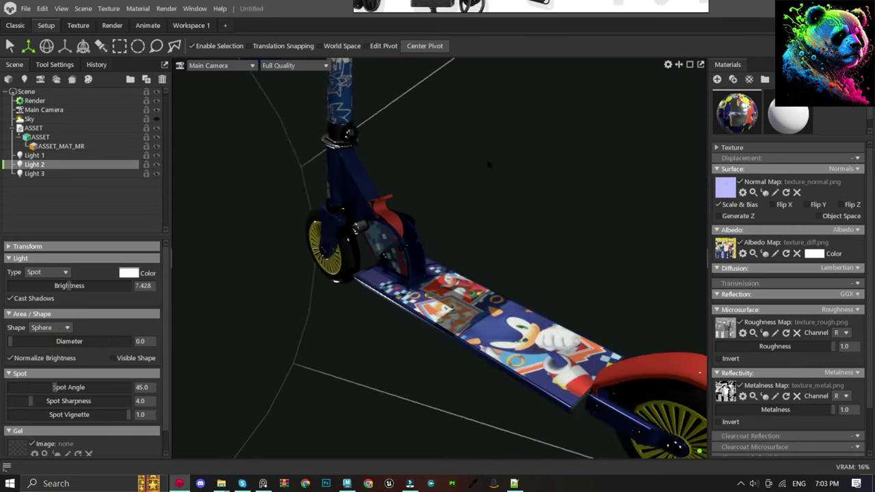
{"action": "left_click_drag", "start_coordinate": [438, 273], "coordinate": [501, 288]}
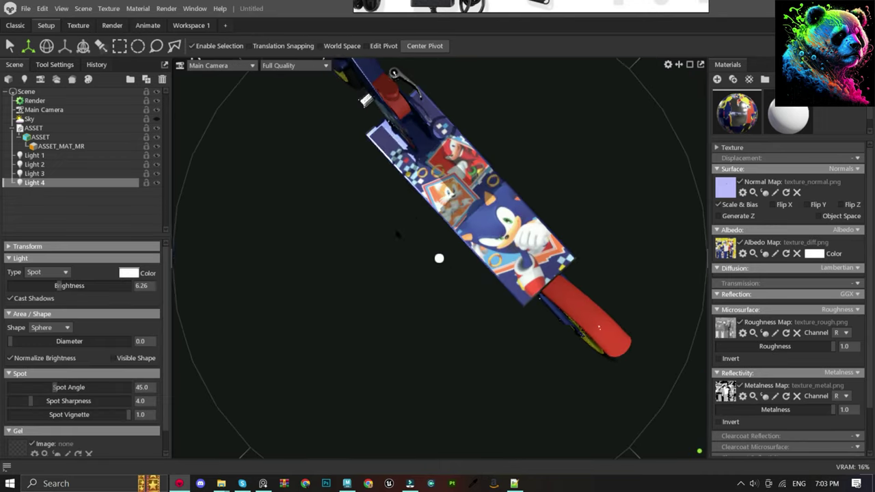
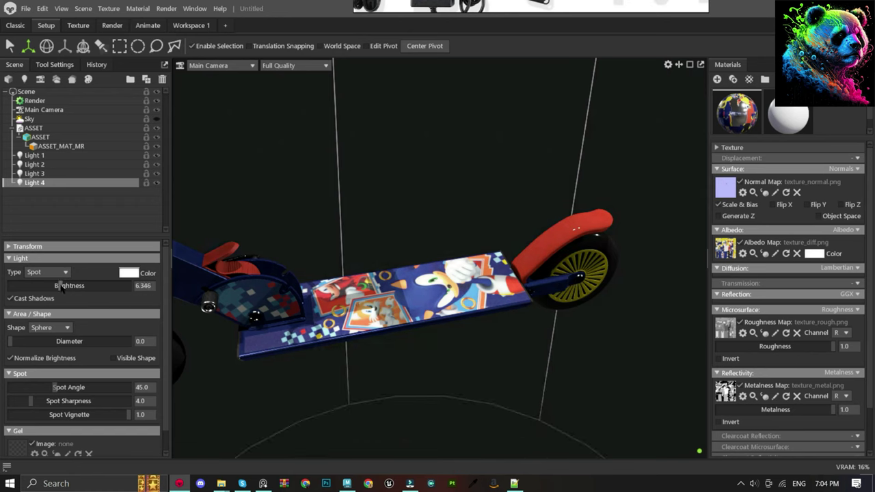
Raise a spot light's brightness to 6.707 and hide Lights 2 and 3 to compare their effect.
{"action": "left_click_drag", "start_coordinate": [60, 286], "coordinate": [63, 286]}
{"action": "left_click_drag", "start_coordinate": [438, 260], "coordinate": [537, 224]}
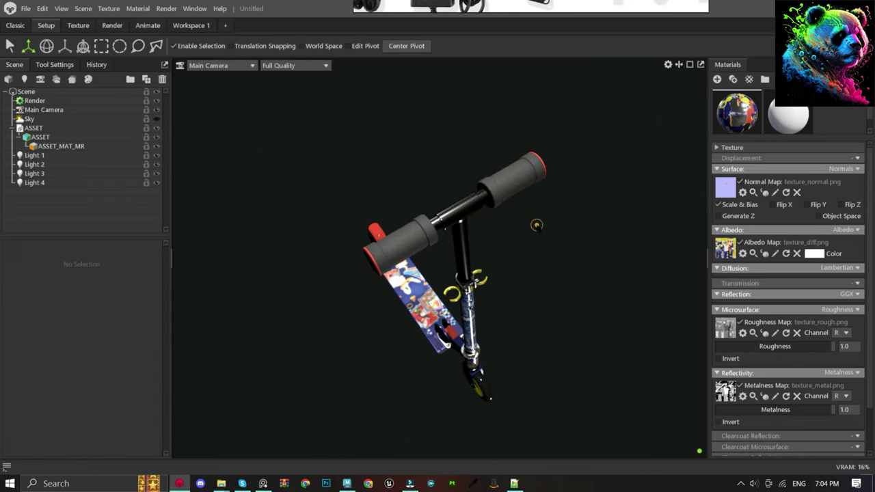
{"action": "left_click", "coordinate": [155, 164]}
{"action": "left_click", "coordinate": [157, 174]}
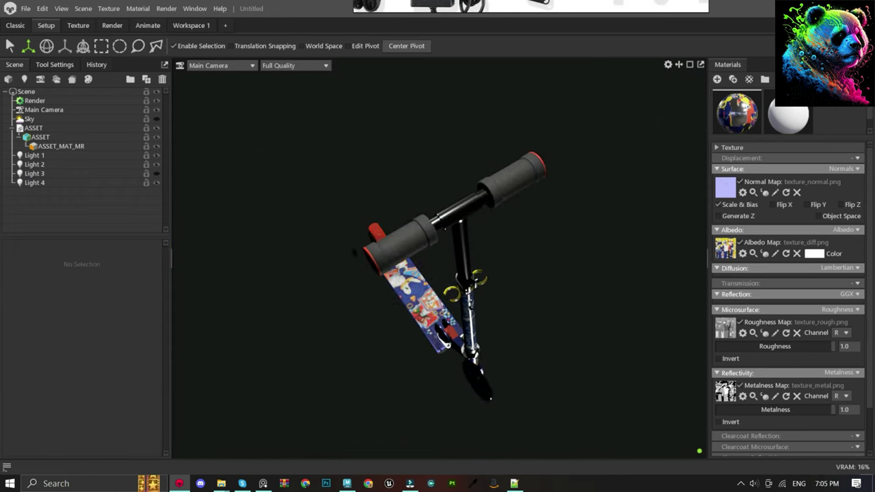
{"action": "left_click", "coordinate": [34, 173]}
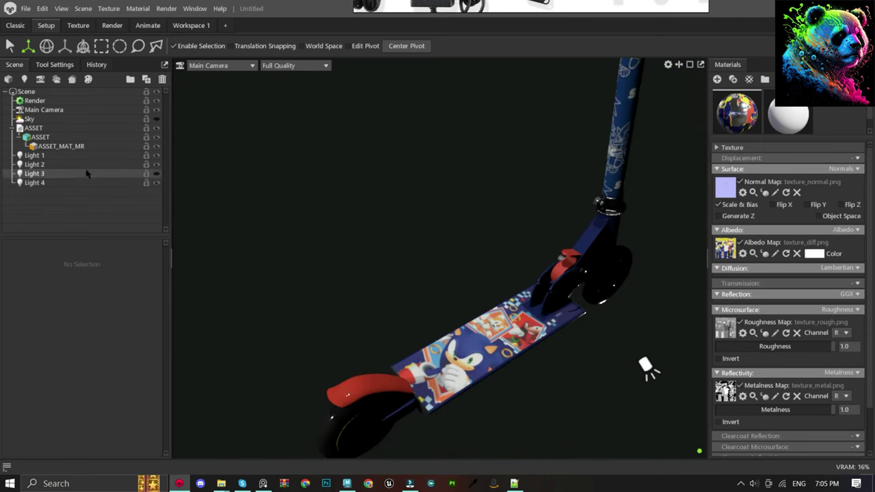
{"action": "left_click_drag", "start_coordinate": [532, 330], "coordinate": [293, 201]}
{"action": "scroll", "coordinate": [294, 201], "scroll_direction": "down", "scroll_amount": 5}
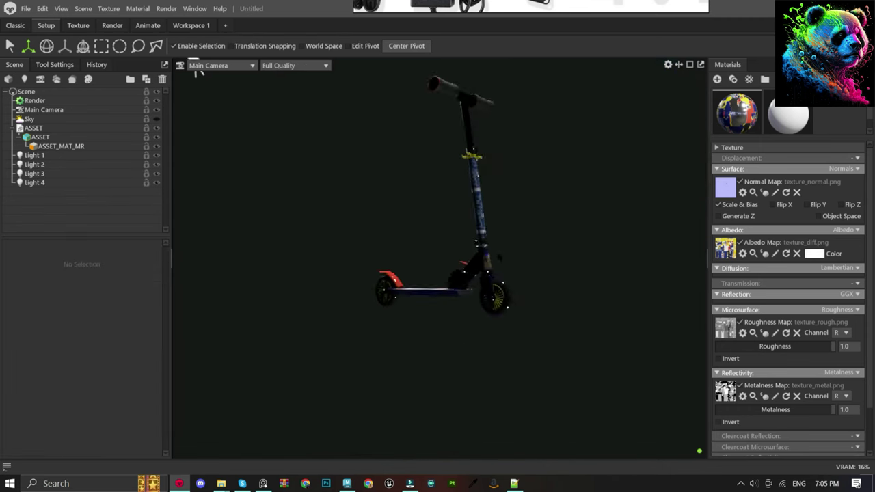
Add spot lights 5, 6 and 7, brighten Light 6 slightly, and hide Light 4.
{"action": "left_click", "coordinate": [24, 78]}
{"action": "left_click_drag", "start_coordinate": [342, 274], "coordinate": [422, 222]}
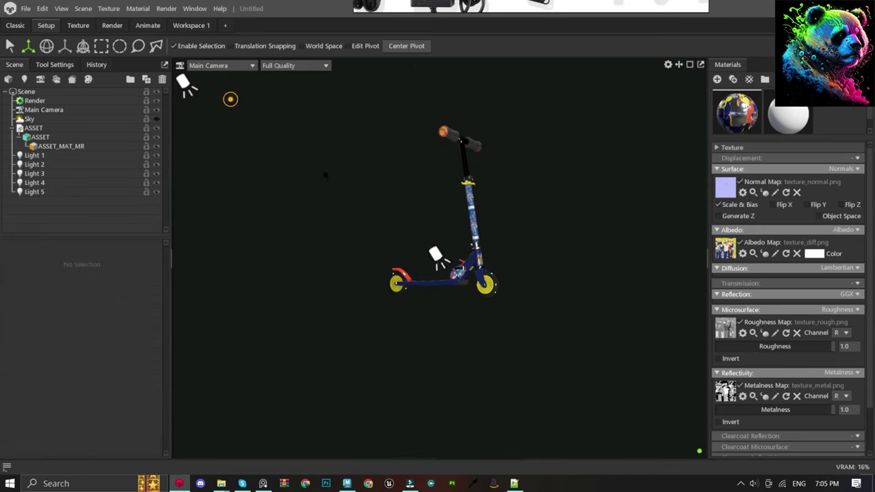
{"action": "left_click", "coordinate": [24, 79]}
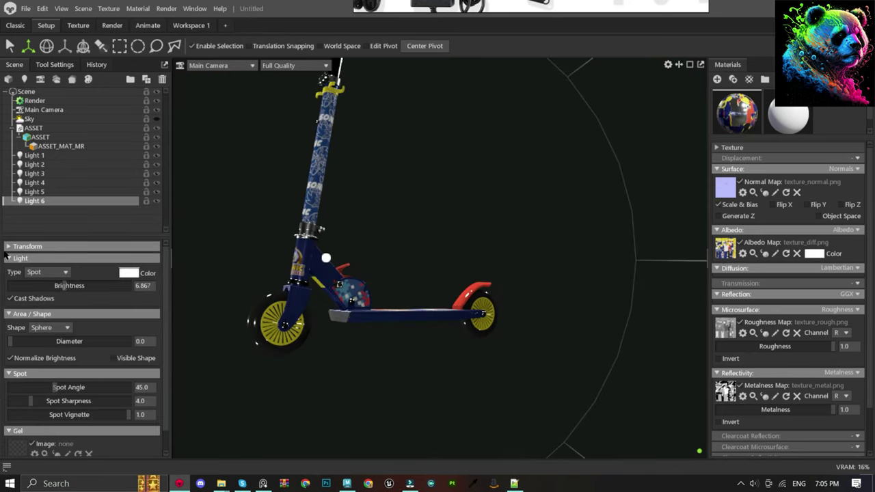
{"action": "left_click_drag", "start_coordinate": [69, 285], "coordinate": [70, 286]}
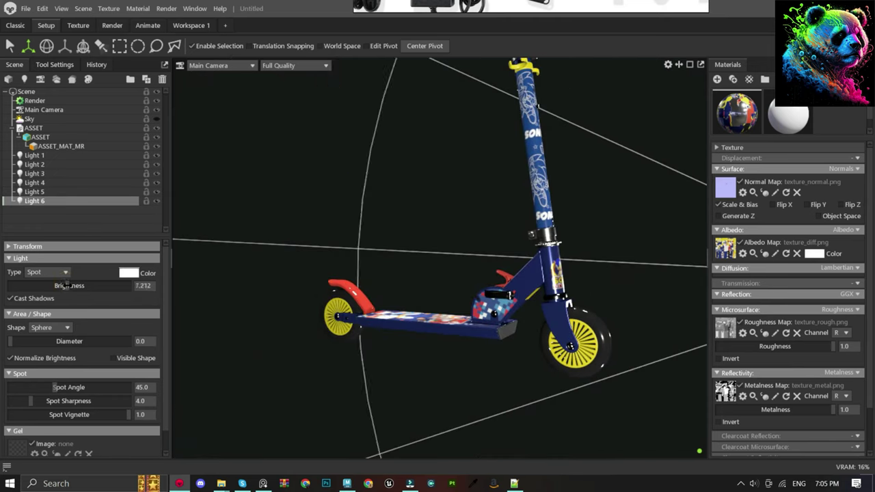
{"action": "left_click", "coordinate": [61, 219]}
{"action": "left_click", "coordinate": [24, 79]}
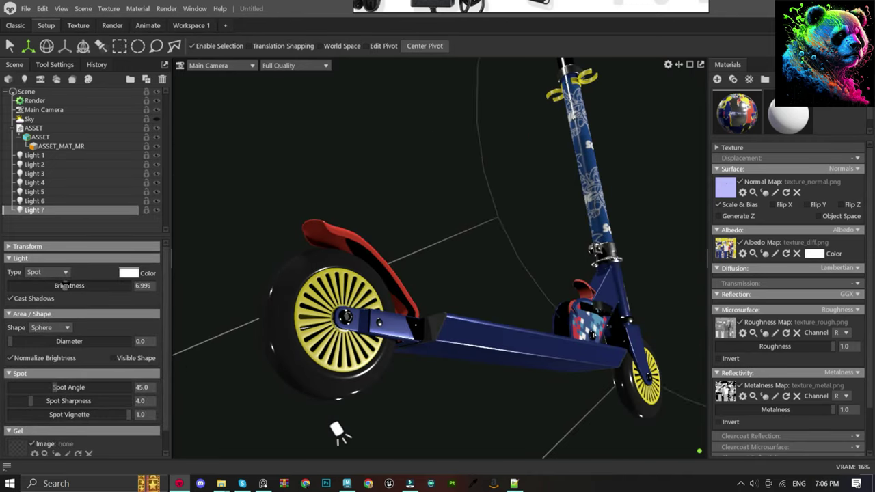
{"action": "left_click", "coordinate": [434, 207]}
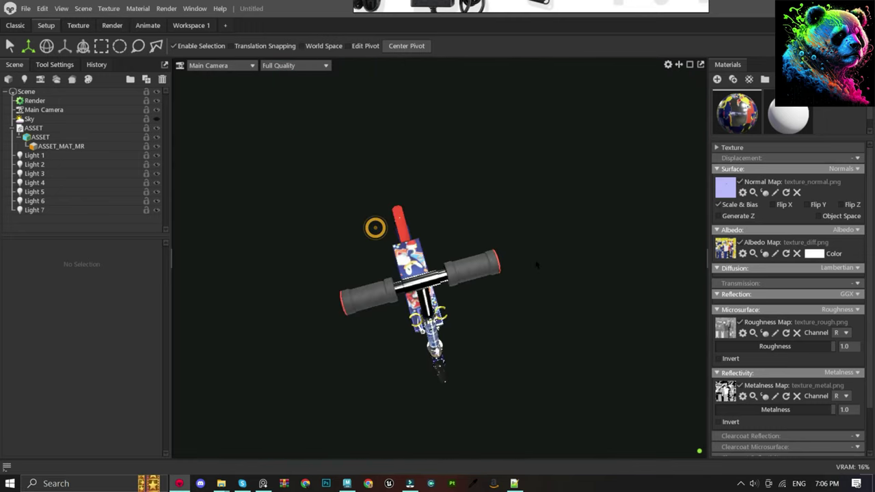
{"action": "left_click", "coordinate": [157, 181]}
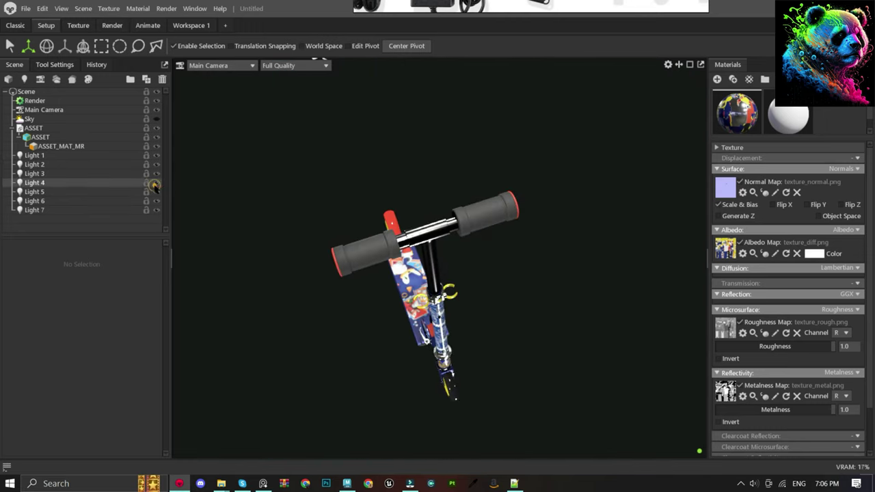
Toggle Lights 4 and 5 off and on, selecting each to compare their lighting.
{"action": "left_click", "coordinate": [157, 182]}
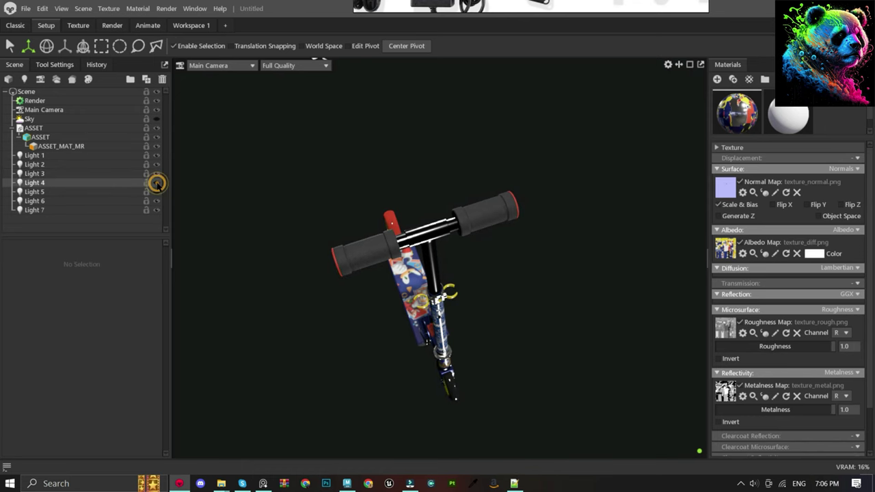
{"action": "left_click", "coordinate": [157, 190]}
{"action": "left_click", "coordinate": [49, 194]}
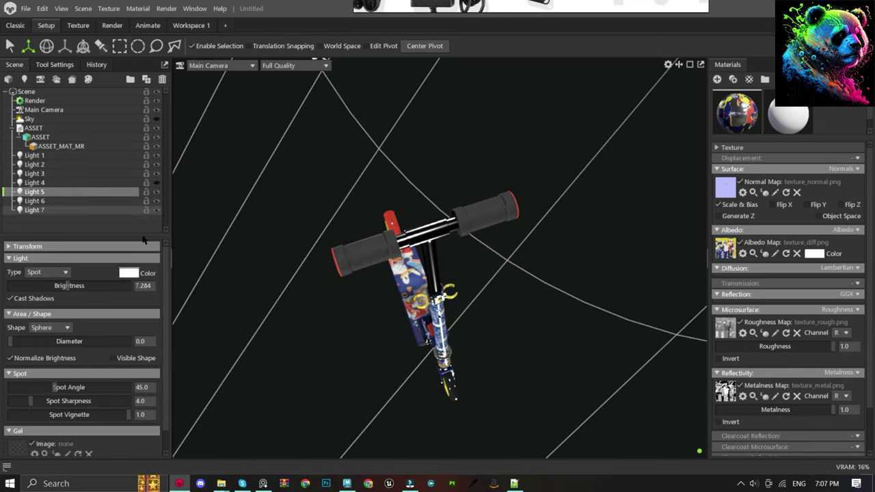
{"action": "left_click", "coordinate": [157, 181]}
{"action": "left_click", "coordinate": [34, 183]}
{"action": "scroll", "coordinate": [483, 203], "scroll_direction": "up", "scroll_amount": 3}
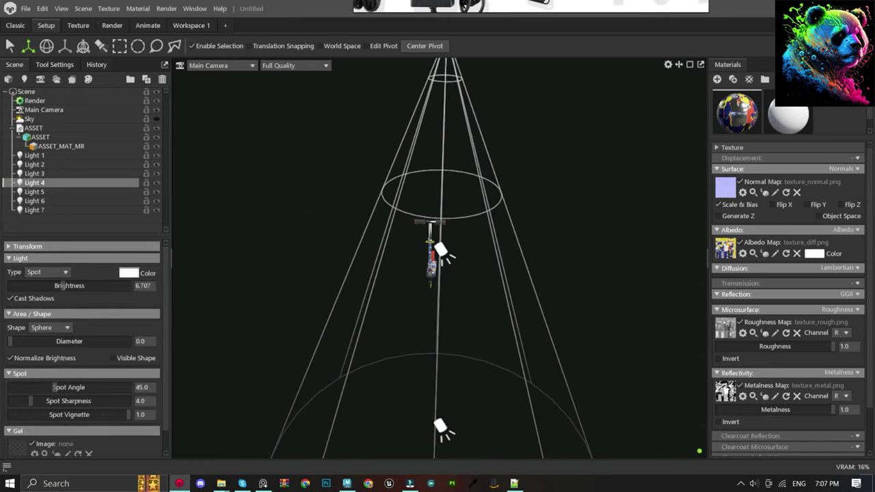
{"action": "left_click", "coordinate": [483, 203]}
{"action": "scroll", "coordinate": [488, 267], "scroll_direction": "up", "scroll_amount": 3}
{"action": "scroll", "coordinate": [553, 255], "scroll_direction": "up", "scroll_amount": 3}
{"action": "left_click_drag", "start_coordinate": [553, 255], "coordinate": [410, 191]}
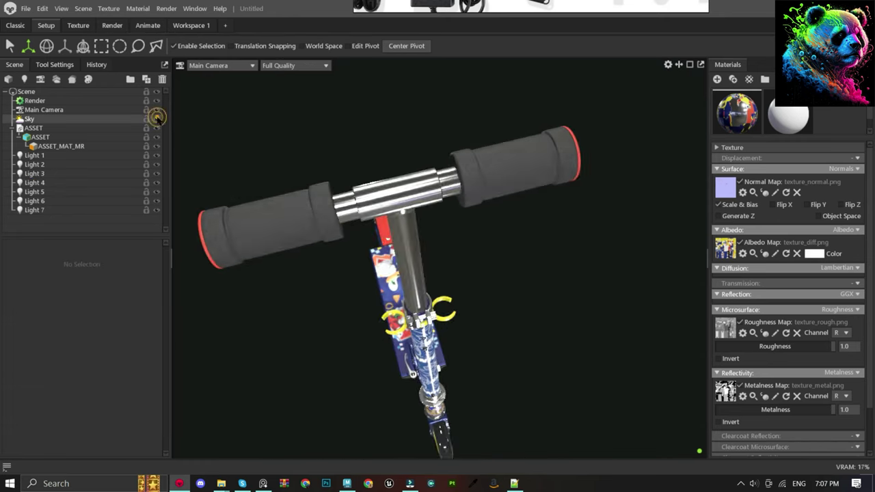
Take the Sky light brightness from 0.525 to 1.142, then toggle Lights 1 and 4.
{"action": "left_click", "coordinate": [156, 118]}
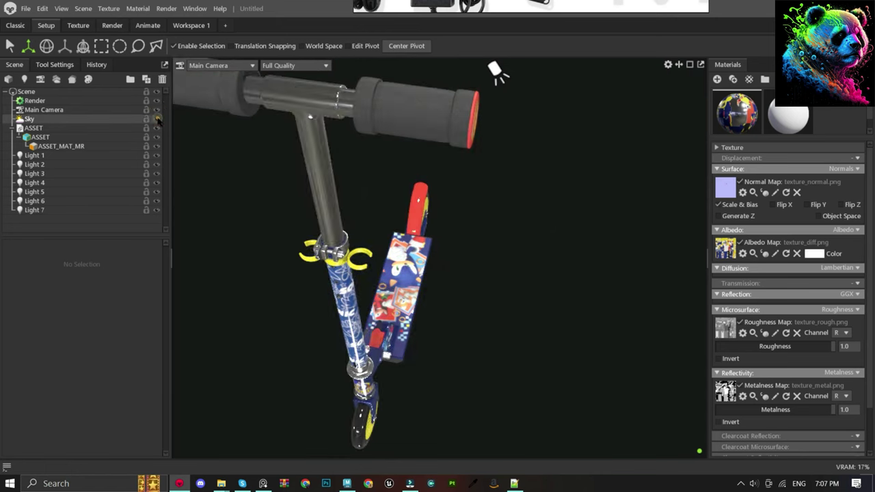
{"action": "left_click", "coordinate": [30, 118]}
{"action": "mouse_move", "coordinate": [75, 274]}
{"action": "left_mouse_down"}
{"action": "mouse_move", "coordinate": [43, 273]}
{"action": "mouse_move", "coordinate": [85, 274]}
{"action": "left_mouse_up"}
{"action": "left_click", "coordinate": [156, 173]}
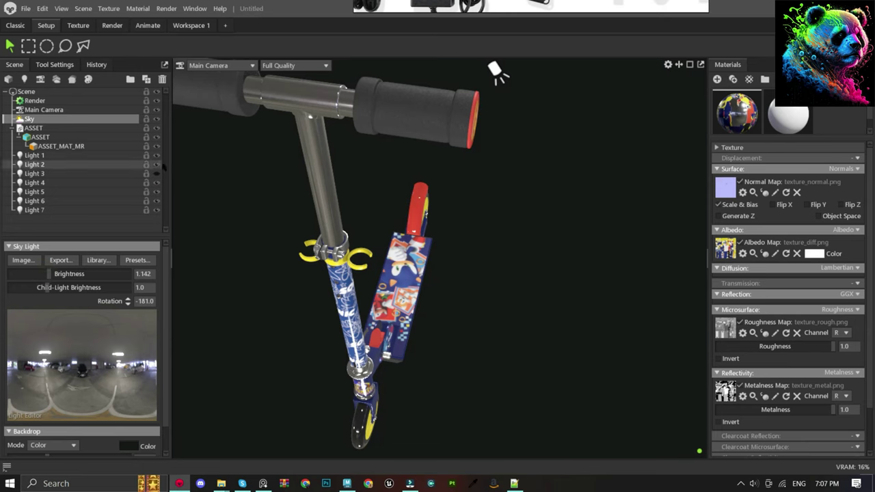
{"action": "left_click", "coordinate": [155, 156]}
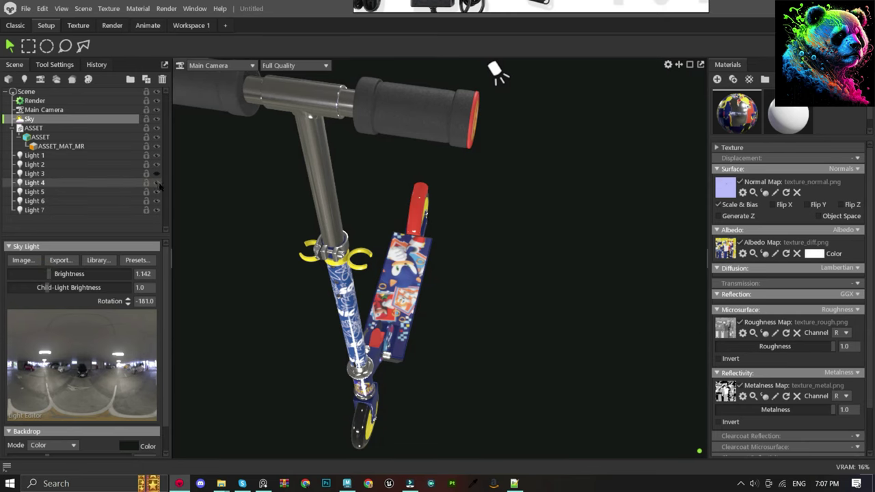
{"action": "left_click", "coordinate": [156, 182]}
Frame Light 4 and toggle Lights 4 and 3 repeatedly, then orbit to a side view.
{"action": "double_click", "coordinate": [130, 182]}
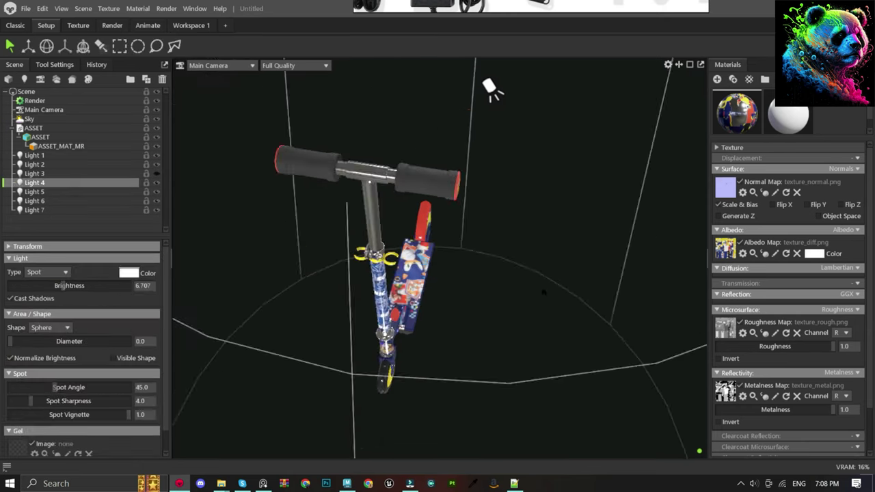
{"action": "left_click", "coordinate": [156, 182]}
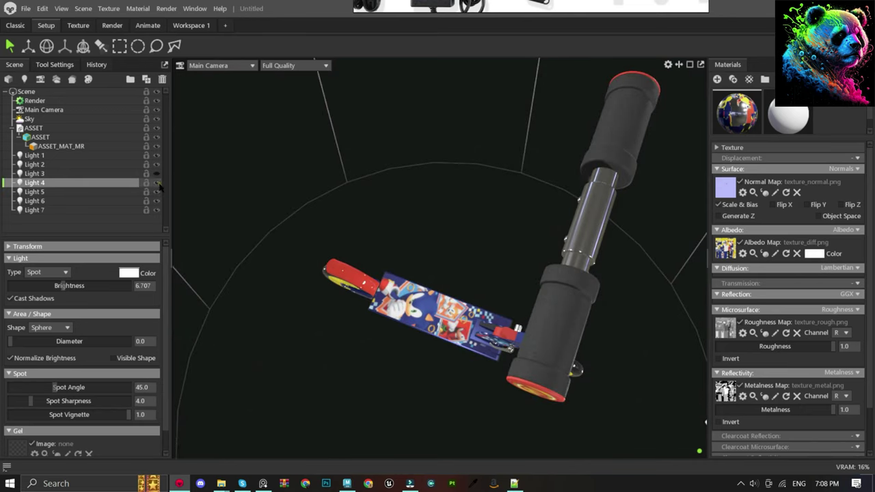
{"action": "left_click", "coordinate": [157, 183]}
{"action": "left_click", "coordinate": [155, 175]}
{"action": "left_click", "coordinate": [156, 174]}
{"action": "left_click", "coordinate": [154, 173]}
{"action": "left_click", "coordinate": [154, 173]}
{"action": "left_click", "coordinate": [154, 174]}
{"action": "left_click", "coordinate": [155, 176]}
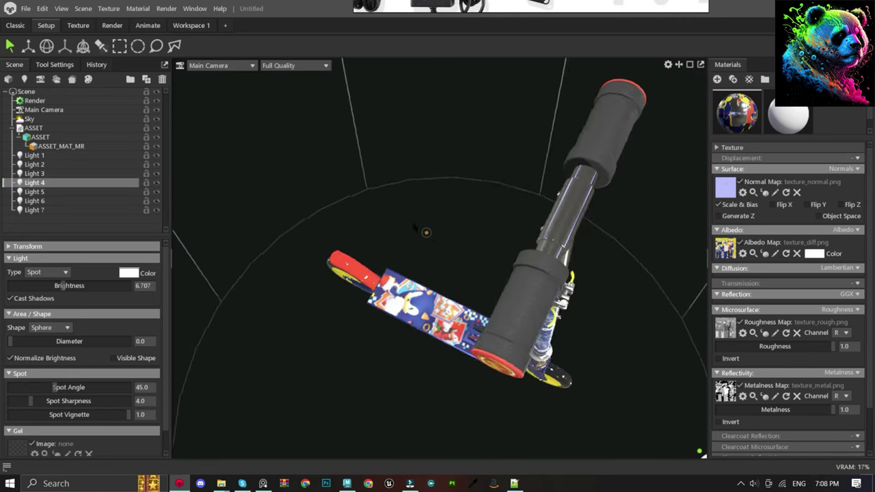
{"action": "left_click_drag", "start_coordinate": [413, 228], "coordinate": [304, 369]}
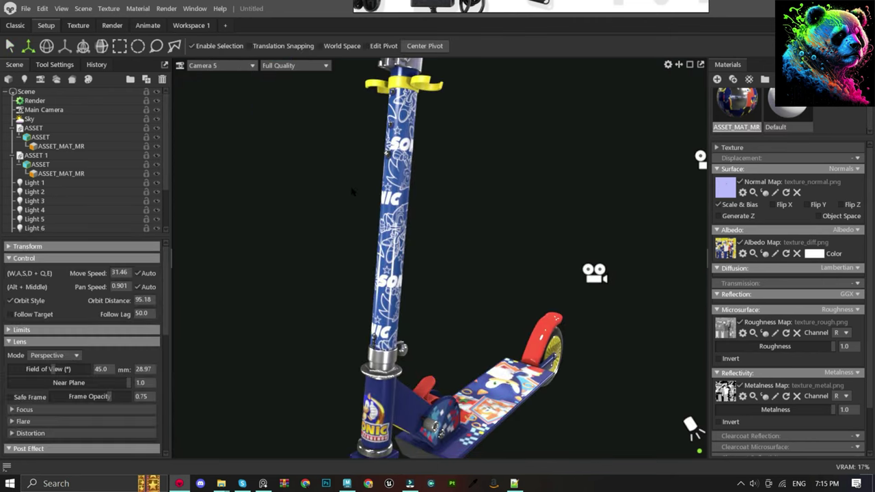
Add Cameras 2, 3, 4 and 5 to the Render camera list.
{"action": "left_click", "coordinate": [35, 100]}
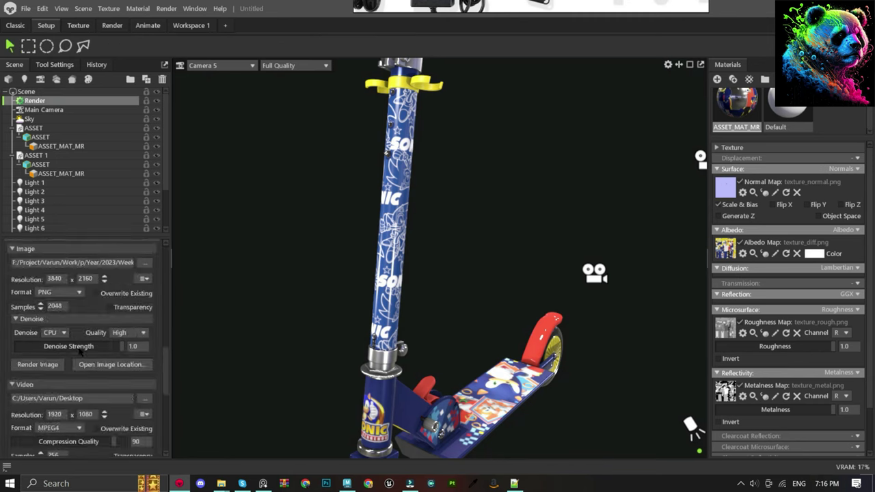
{"action": "scroll", "coordinate": [41, 328], "scroll_direction": "down", "scroll_amount": 3}
{"action": "scroll", "coordinate": [37, 331], "scroll_direction": "down", "scroll_amount": 2}
{"action": "left_click", "coordinate": [26, 356]}
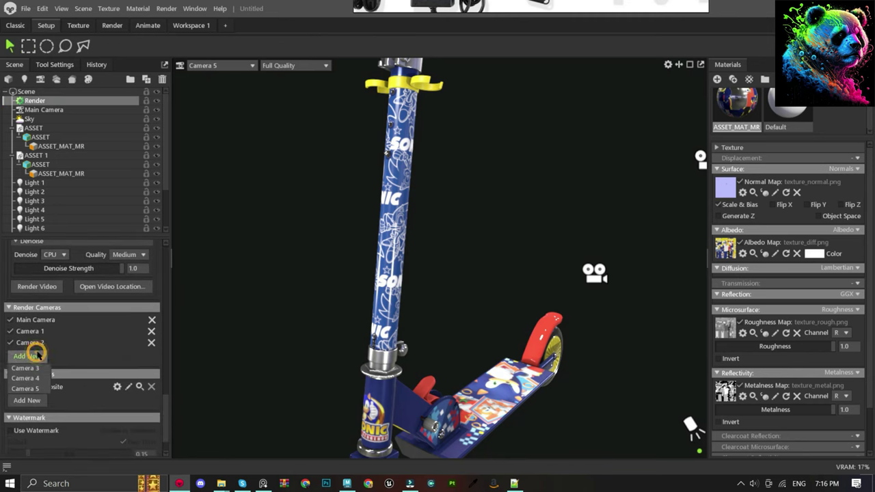
{"action": "left_click", "coordinate": [27, 356]}
{"action": "left_click", "coordinate": [28, 356]}
{"action": "scroll", "coordinate": [39, 372], "scroll_direction": "down", "scroll_amount": 1}
{"action": "left_click", "coordinate": [26, 356]}
{"action": "scroll", "coordinate": [21, 308], "scroll_direction": "down", "scroll_amount": 5}
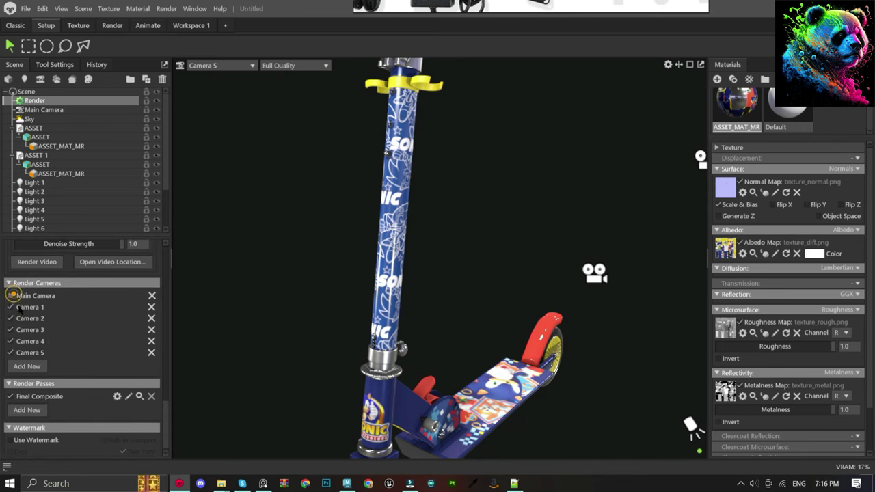
{"action": "scroll", "coordinate": [71, 195], "scroll_direction": "down", "scroll_amount": 2}
View through Camera 1, lower its exposure to 0.748 and edit its contrast to 0.999.
{"action": "left_click", "coordinate": [45, 192]}
{"action": "left_click", "coordinate": [232, 66]}
{"action": "left_click", "coordinate": [298, 87]}
{"action": "left_click_drag", "start_coordinate": [45, 380], "coordinate": [42, 380]}
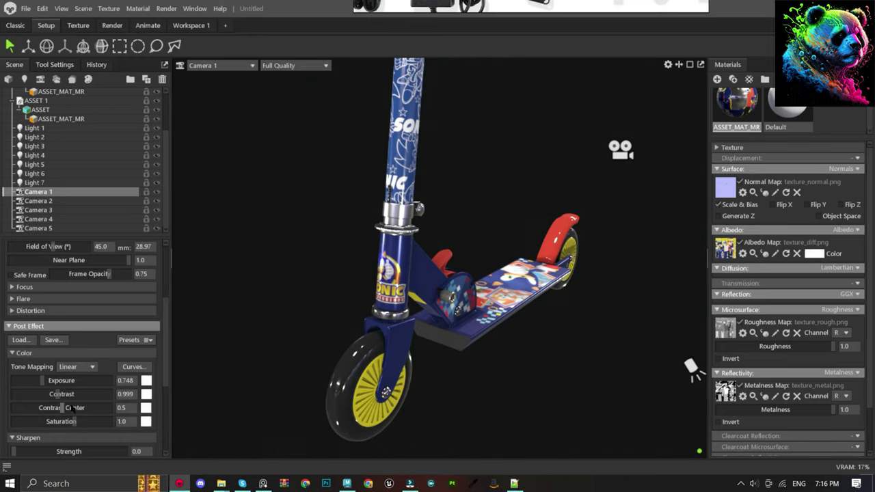
{"action": "left_click", "coordinate": [128, 408]}
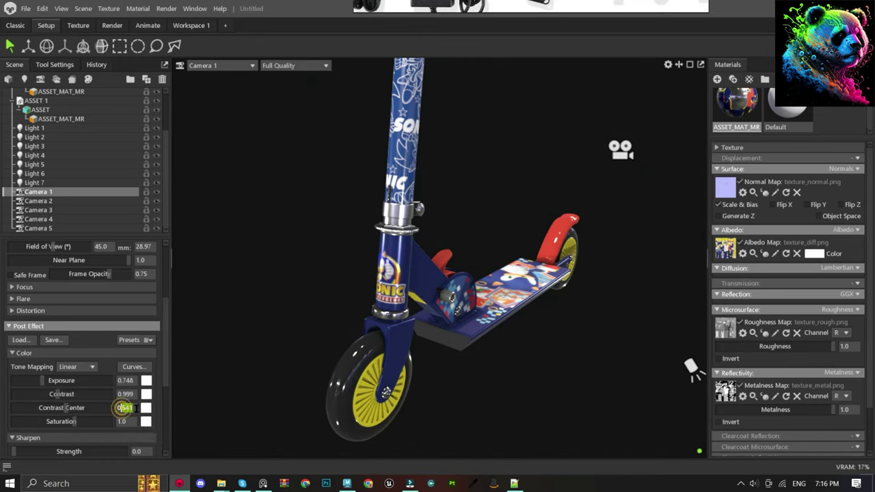
{"action": "left_click", "coordinate": [127, 408]}
Set Camera 1's saturation to 1.084 and paste a screenshot of the colour settings.
{"action": "left_click_drag", "start_coordinate": [75, 423], "coordinate": [87, 420]}
{"action": "type", "text": "0.5"}
{"action": "key", "text": "Return"}
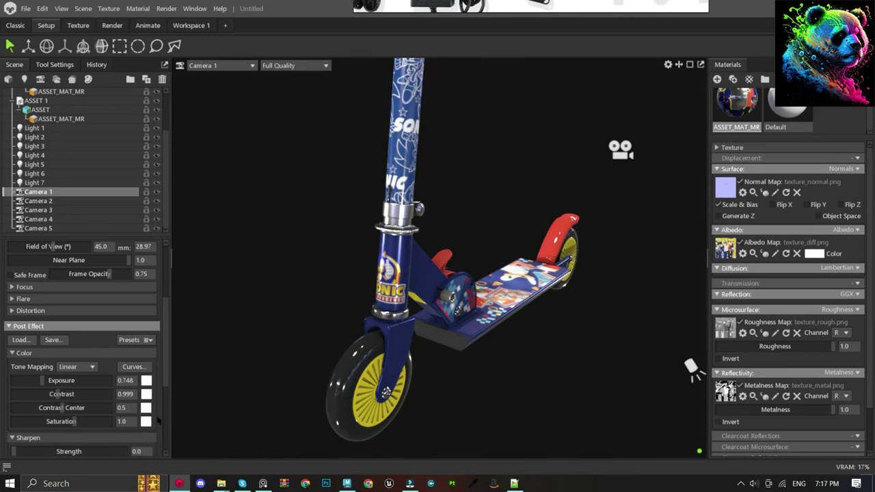
{"action": "left_click", "coordinate": [77, 421]}
{"action": "key", "text": "Print"}
{"action": "left_click_drag", "start_coordinate": [1, 340], "coordinate": [172, 461]}
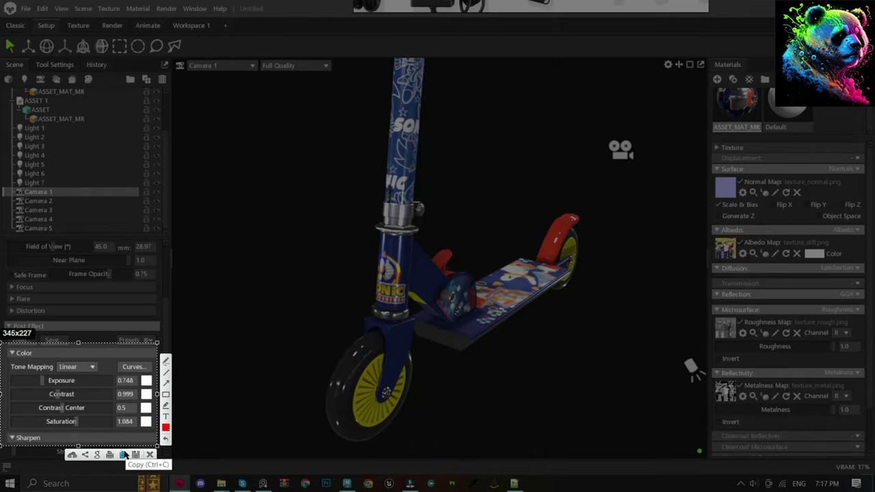
{"action": "key", "text": "ctrl+c"}
{"action": "key", "text": "ctrl+v"}
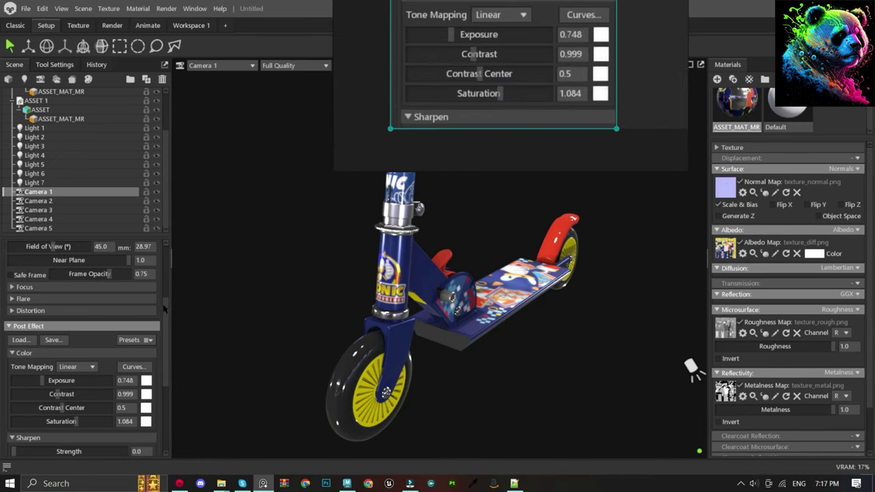
{"action": "left_click_drag", "start_coordinate": [164, 309], "coordinate": [161, 380]}
Set bloom brightness 0.018 and vignette strength 0.692, then pin a screenshot of the effects panel.
{"action": "left_click_drag", "start_coordinate": [49, 342], "coordinate": [40, 339]}
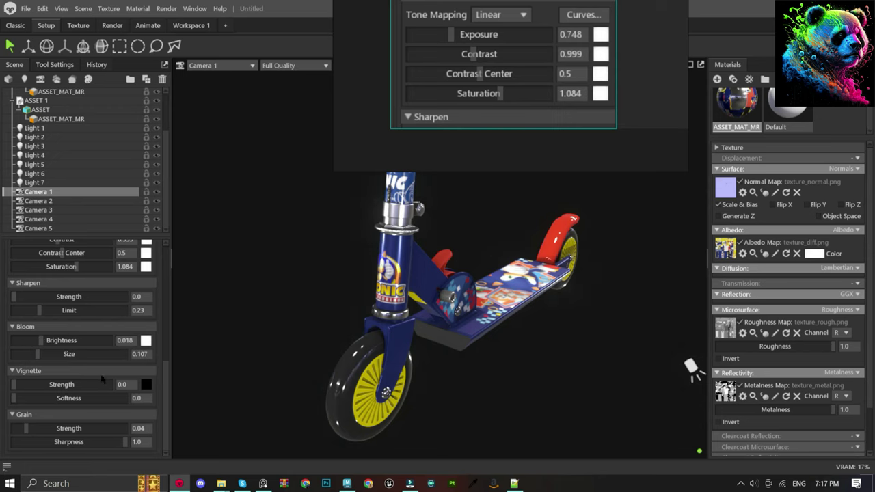
{"action": "left_click", "coordinate": [74, 384]}
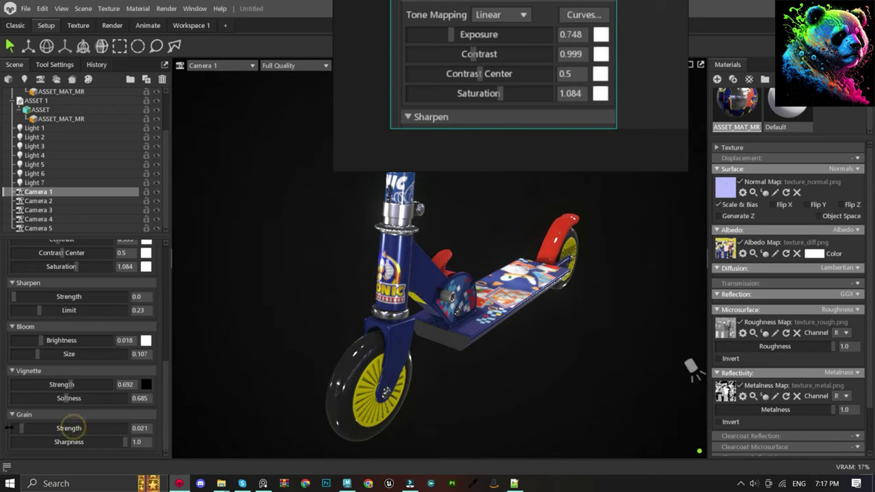
{"action": "scroll", "coordinate": [105, 284], "scroll_direction": "up", "scroll_amount": 1}
{"action": "scroll", "coordinate": [105, 284], "scroll_direction": "down", "scroll_amount": 1}
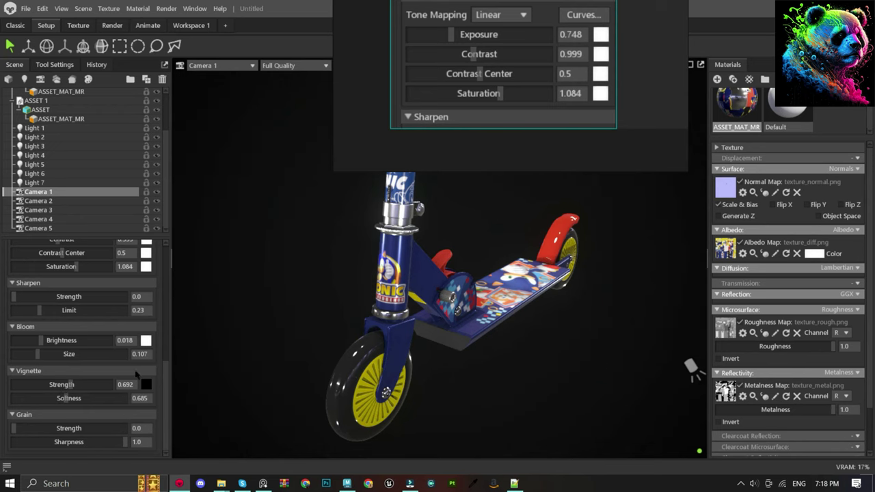
{"action": "left_click_drag", "start_coordinate": [9, 267], "coordinate": [169, 472]}
{"action": "left_click", "coordinate": [161, 475]}
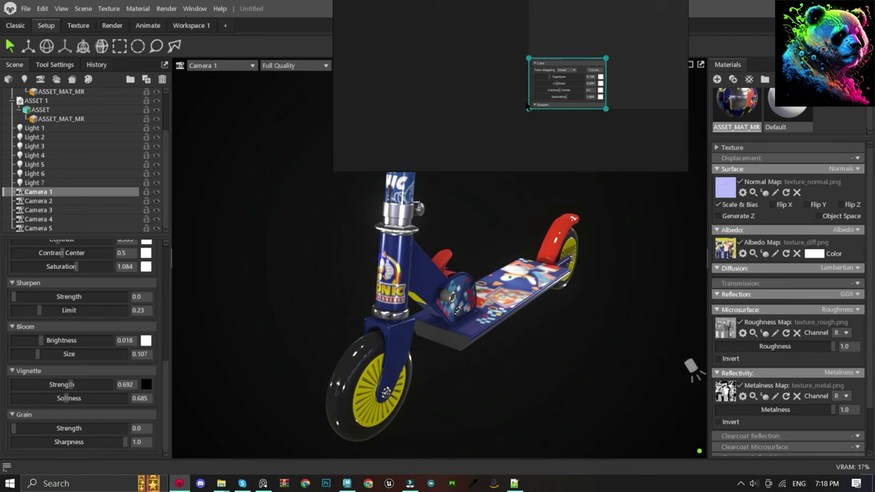
View through Camera 2 and set its contrast to 0.999 and saturation to 1.084.
{"action": "left_click", "coordinate": [73, 201]}
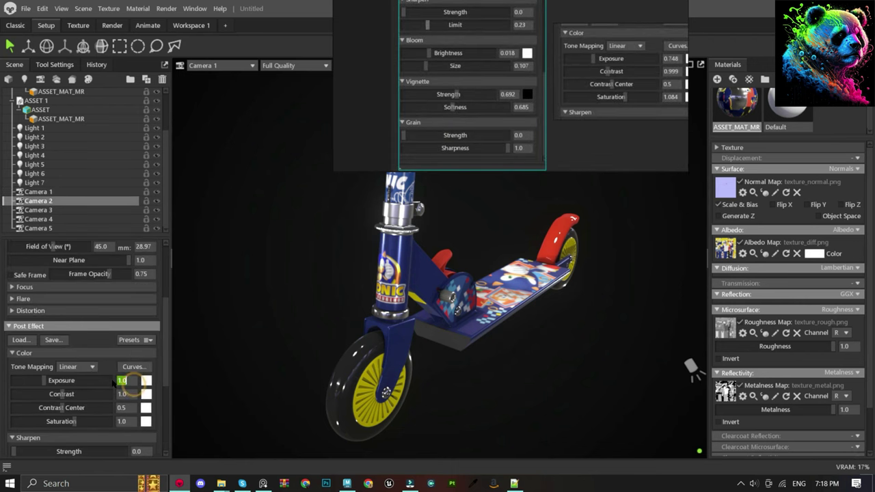
{"action": "type", "text": "."}
{"action": "left_click", "coordinate": [219, 65]}
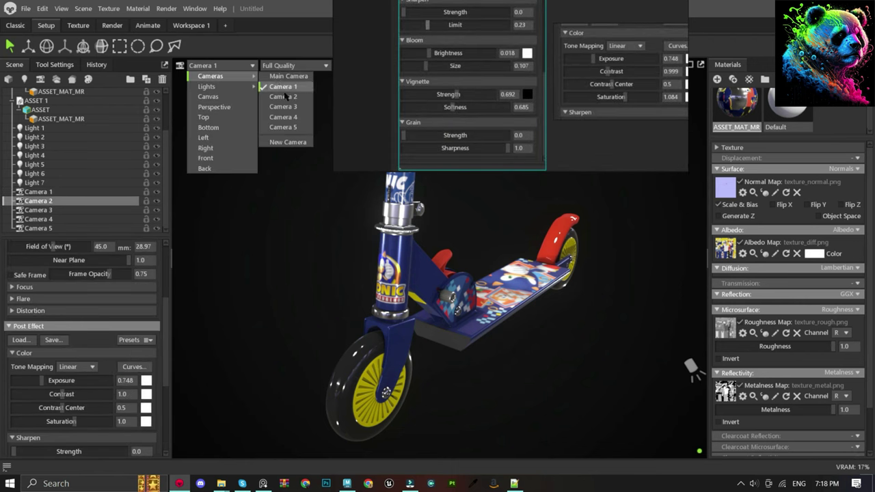
{"action": "left_click", "coordinate": [280, 88]}
{"action": "left_click_drag", "start_coordinate": [128, 394], "coordinate": [114, 396]}
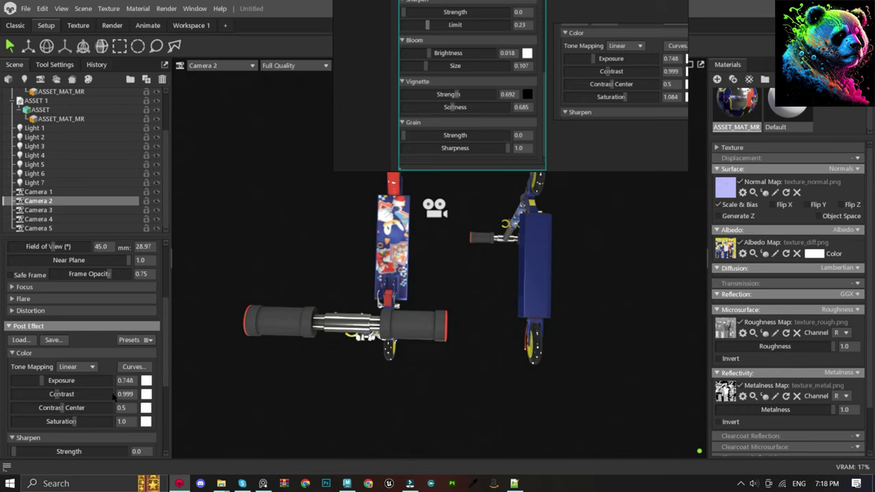
{"action": "type", "text": "1.084"}
{"action": "scroll", "coordinate": [116, 383], "scroll_direction": "down", "scroll_amount": 4}
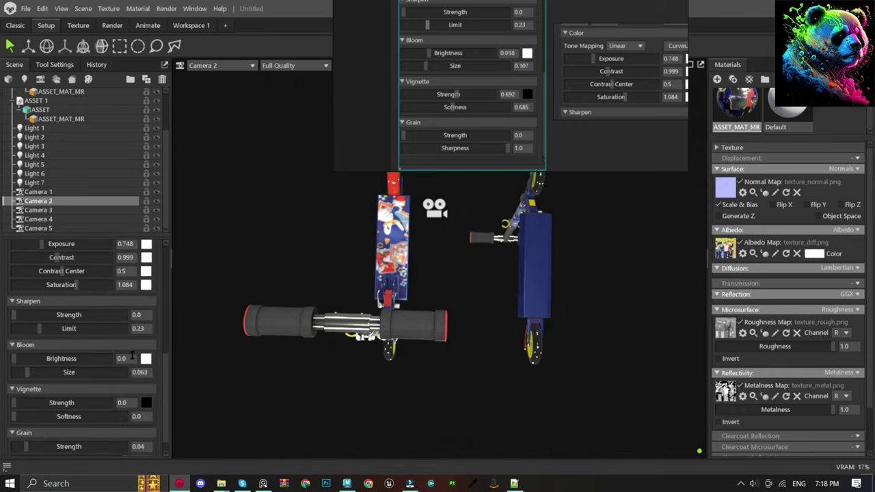
Give Camera 2 bloom 0.018 brightness, 0.107 size and vignette 0.692 strength, 0.681 softness.
{"action": "double_click", "coordinate": [127, 358]}
{"action": "type", "text": "0.018"}
{"action": "double_click", "coordinate": [138, 372]}
{"action": "double_click", "coordinate": [123, 402]}
{"action": "type", "text": "0.692"}
{"action": "left_click", "coordinate": [85, 415]}
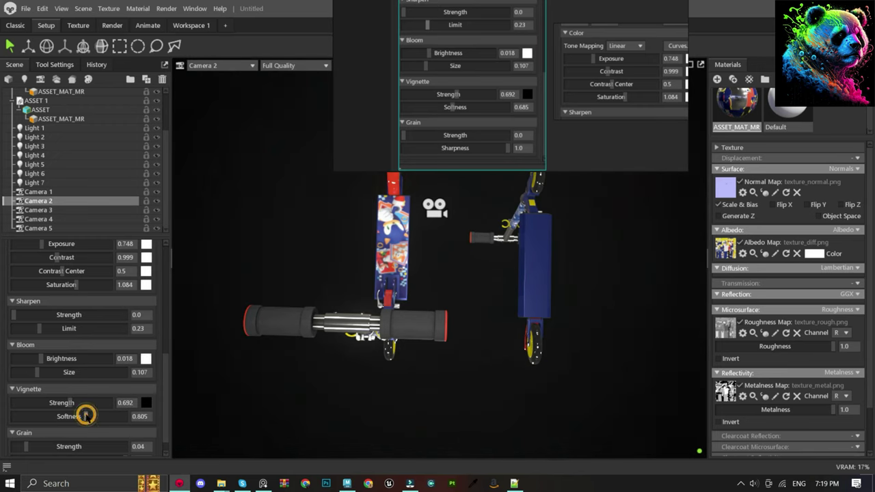
{"action": "scroll", "coordinate": [101, 422], "scroll_direction": "down", "scroll_amount": 1}
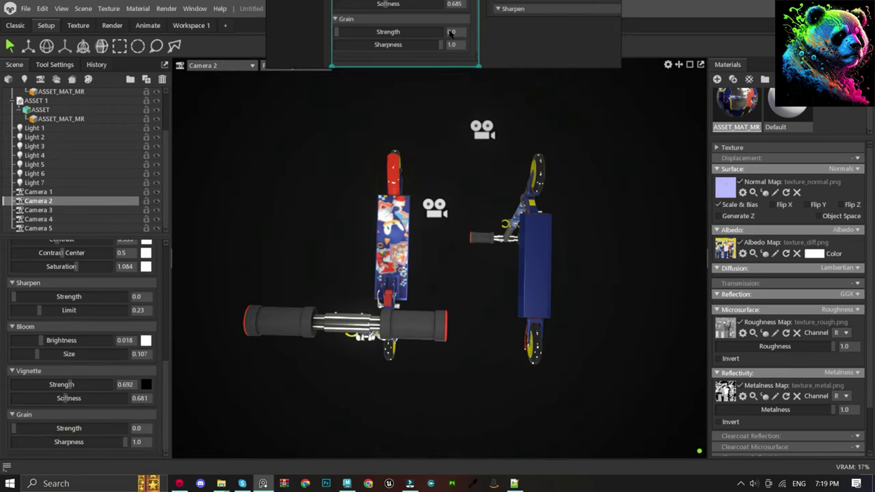
{"action": "left_click", "coordinate": [211, 66]}
View through Camera 3 and type bloom brightness 0.018.
{"action": "left_click", "coordinate": [280, 107]}
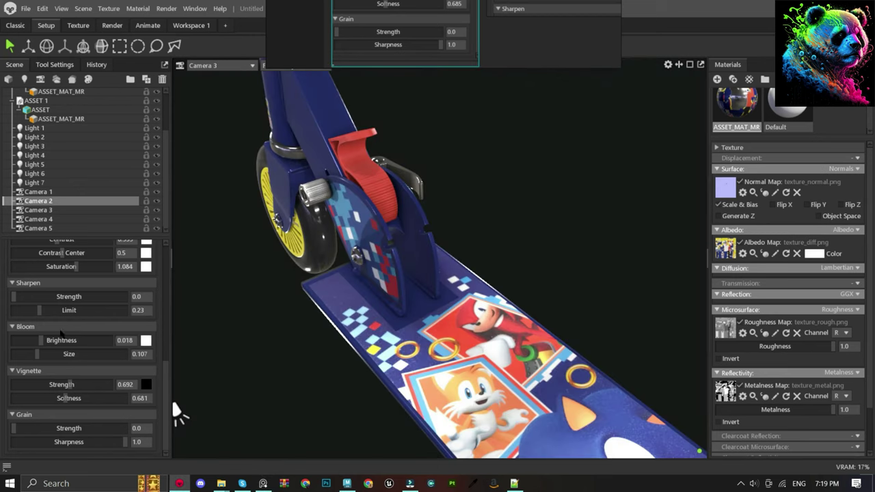
{"action": "left_click_drag", "start_coordinate": [40, 340], "coordinate": [55, 338]}
{"action": "double_click", "coordinate": [124, 340]}
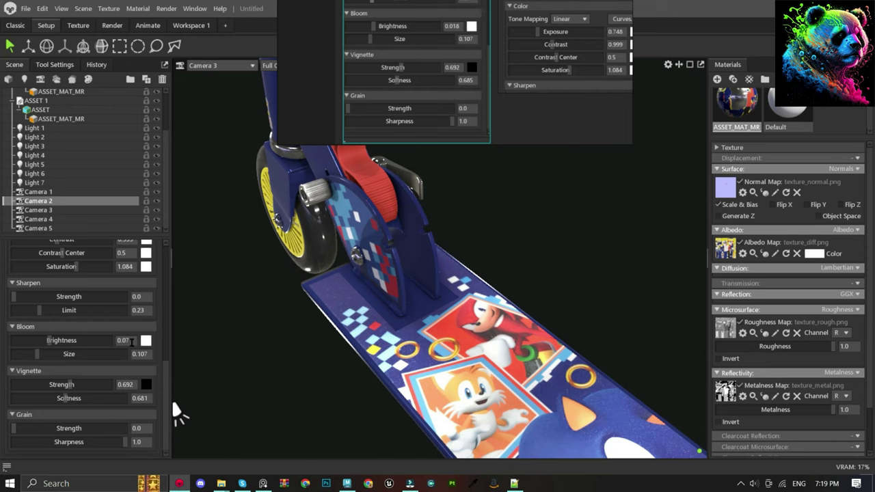
{"action": "type", "text": "0.018"}
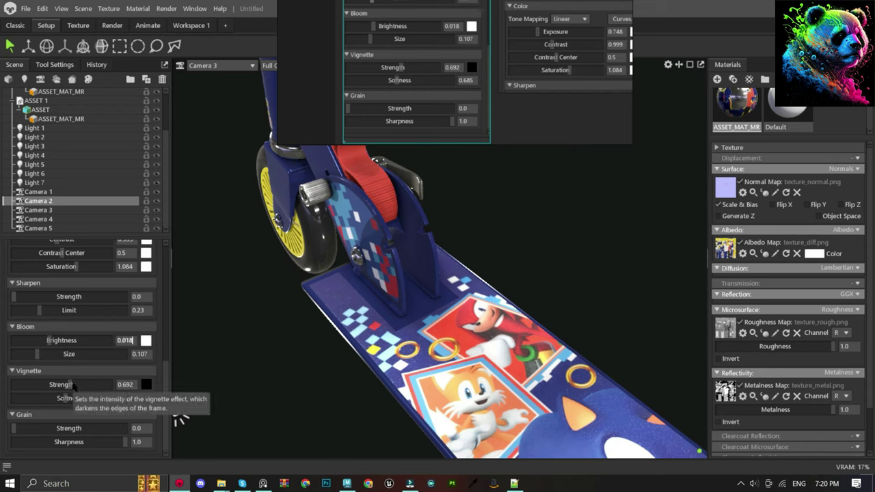
Give Camera 3 bloom 0.018 at size 0.102 and vignette 0.749, and nudge exposure toward 0.748.
{"action": "left_click", "coordinate": [70, 211]}
{"action": "scroll", "coordinate": [66, 354], "scroll_direction": "down", "scroll_amount": 3}
{"action": "scroll", "coordinate": [67, 353], "scroll_direction": "down", "scroll_amount": 2}
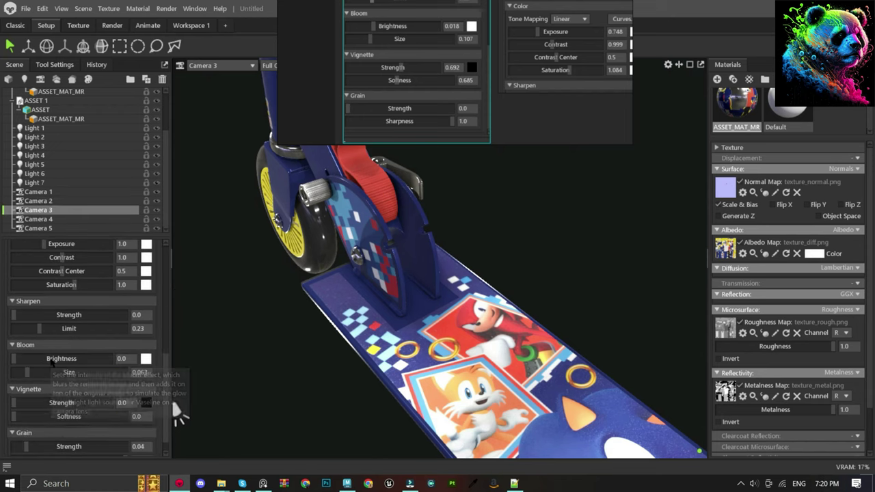
{"action": "left_click", "coordinate": [41, 358]}
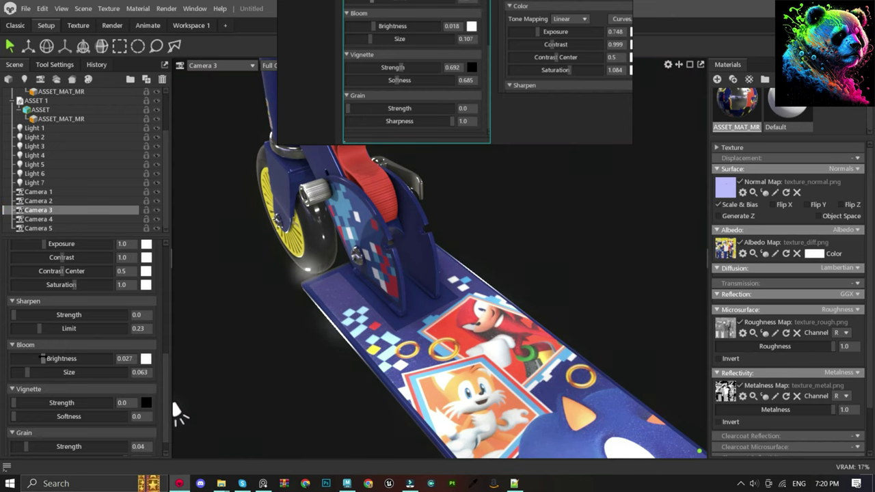
{"action": "left_click_drag", "start_coordinate": [40, 371], "coordinate": [46, 371]}
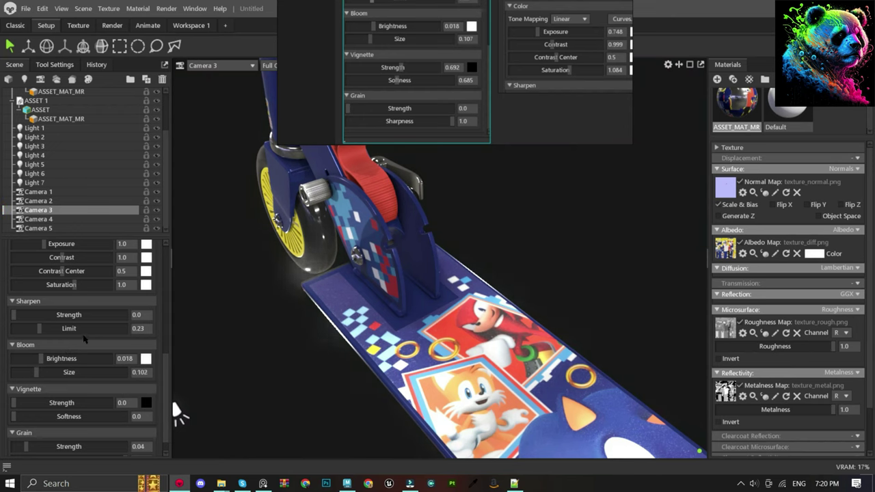
{"action": "left_click_drag", "start_coordinate": [65, 402], "coordinate": [73, 403]}
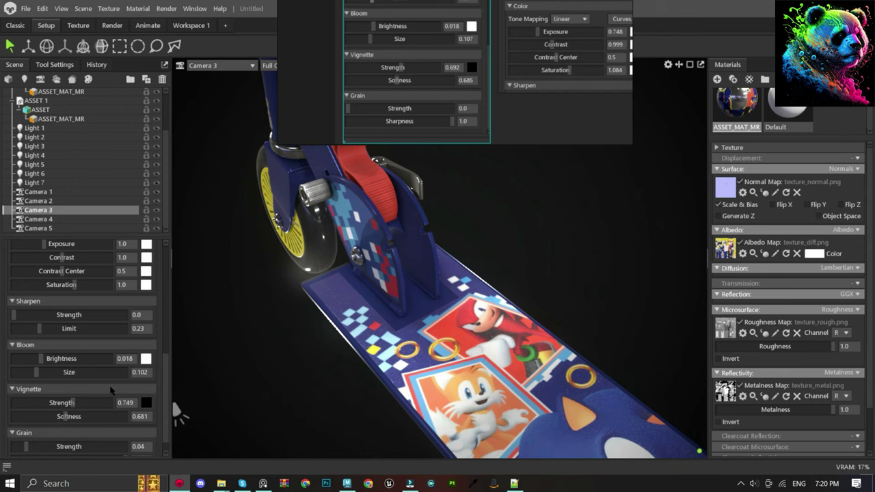
{"action": "scroll", "coordinate": [112, 390], "scroll_direction": "down", "scroll_amount": 1}
{"action": "scroll", "coordinate": [61, 342], "scroll_direction": "up", "scroll_amount": 4}
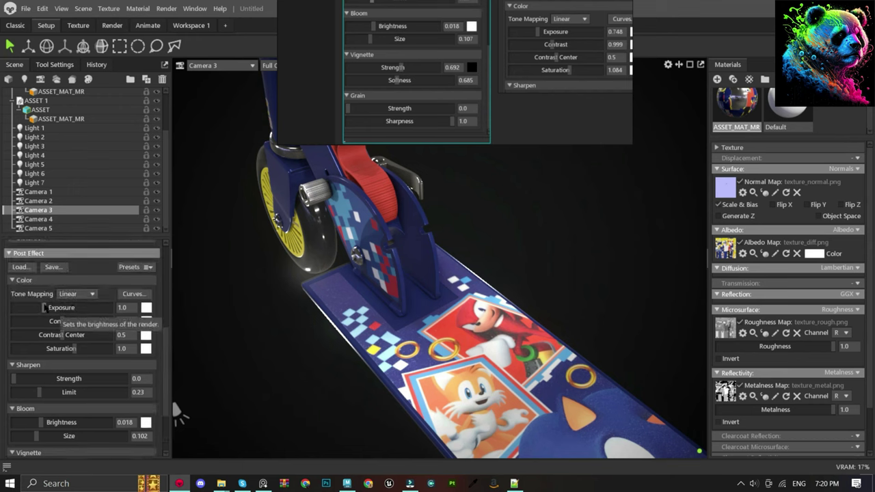
{"action": "left_click_drag", "start_coordinate": [44, 307], "coordinate": [41, 308]}
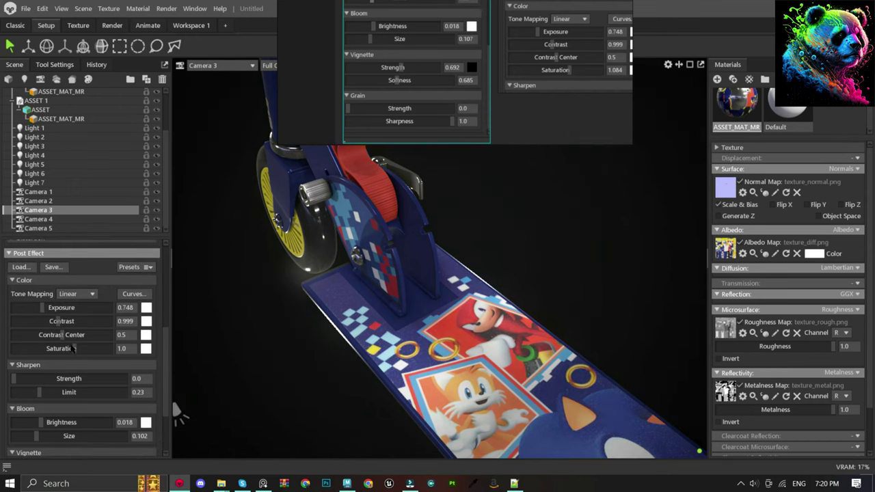
View through Camera 4, set contrast 0.999, and adjust bloom to 0.016 brightness, 0.092 size.
{"action": "left_click", "coordinate": [62, 219]}
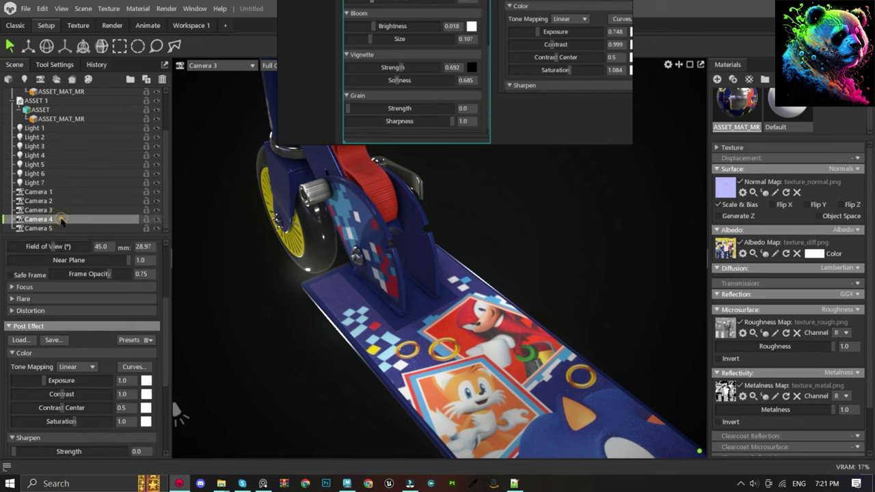
{"action": "scroll", "coordinate": [42, 352], "scroll_direction": "down", "scroll_amount": 1}
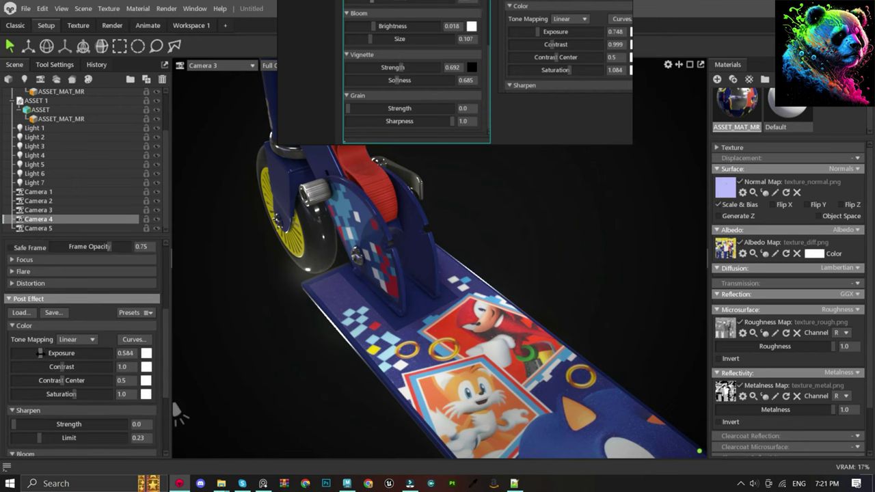
{"action": "left_click", "coordinate": [219, 65]}
{"action": "left_click", "coordinate": [225, 118]}
{"action": "left_click_drag", "start_coordinate": [61, 367], "coordinate": [81, 393]}
{"action": "scroll", "coordinate": [77, 382], "scroll_direction": "down", "scroll_amount": 2}
{"action": "scroll", "coordinate": [61, 356], "scroll_direction": "down", "scroll_amount": 3}
{"action": "left_click_drag", "start_coordinate": [45, 339], "coordinate": [50, 340]}
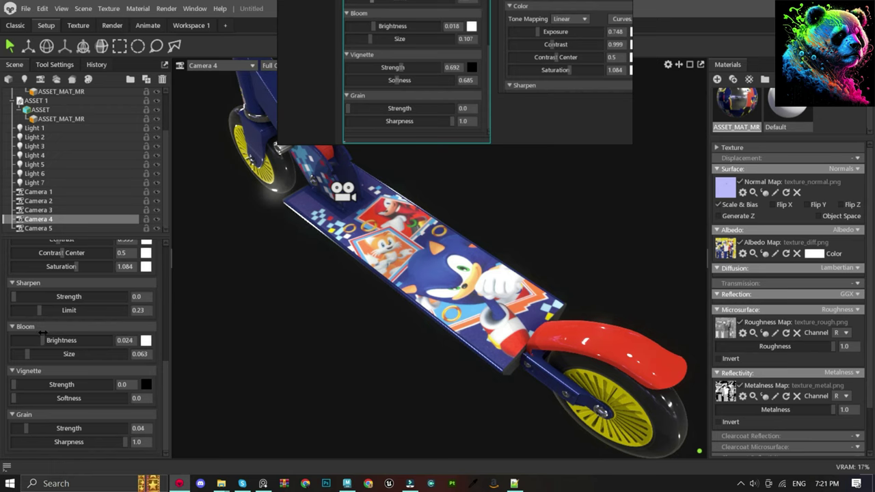
{"action": "left_click_drag", "start_coordinate": [30, 353], "coordinate": [32, 353]}
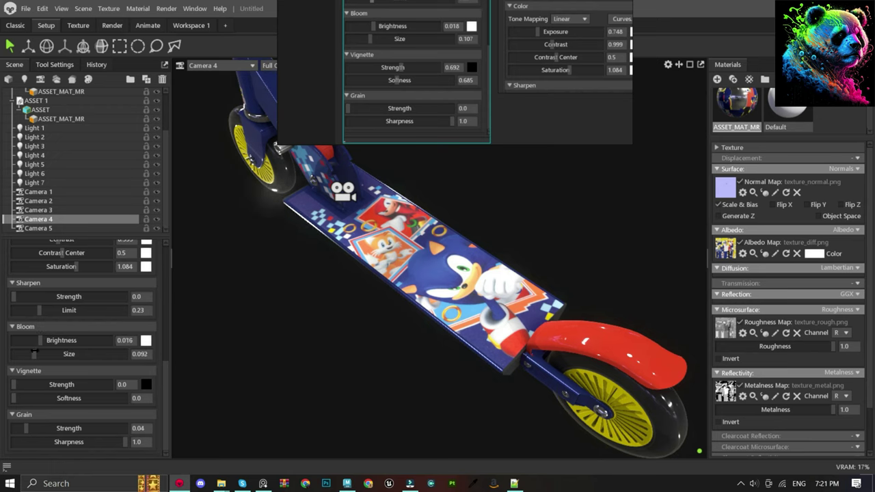